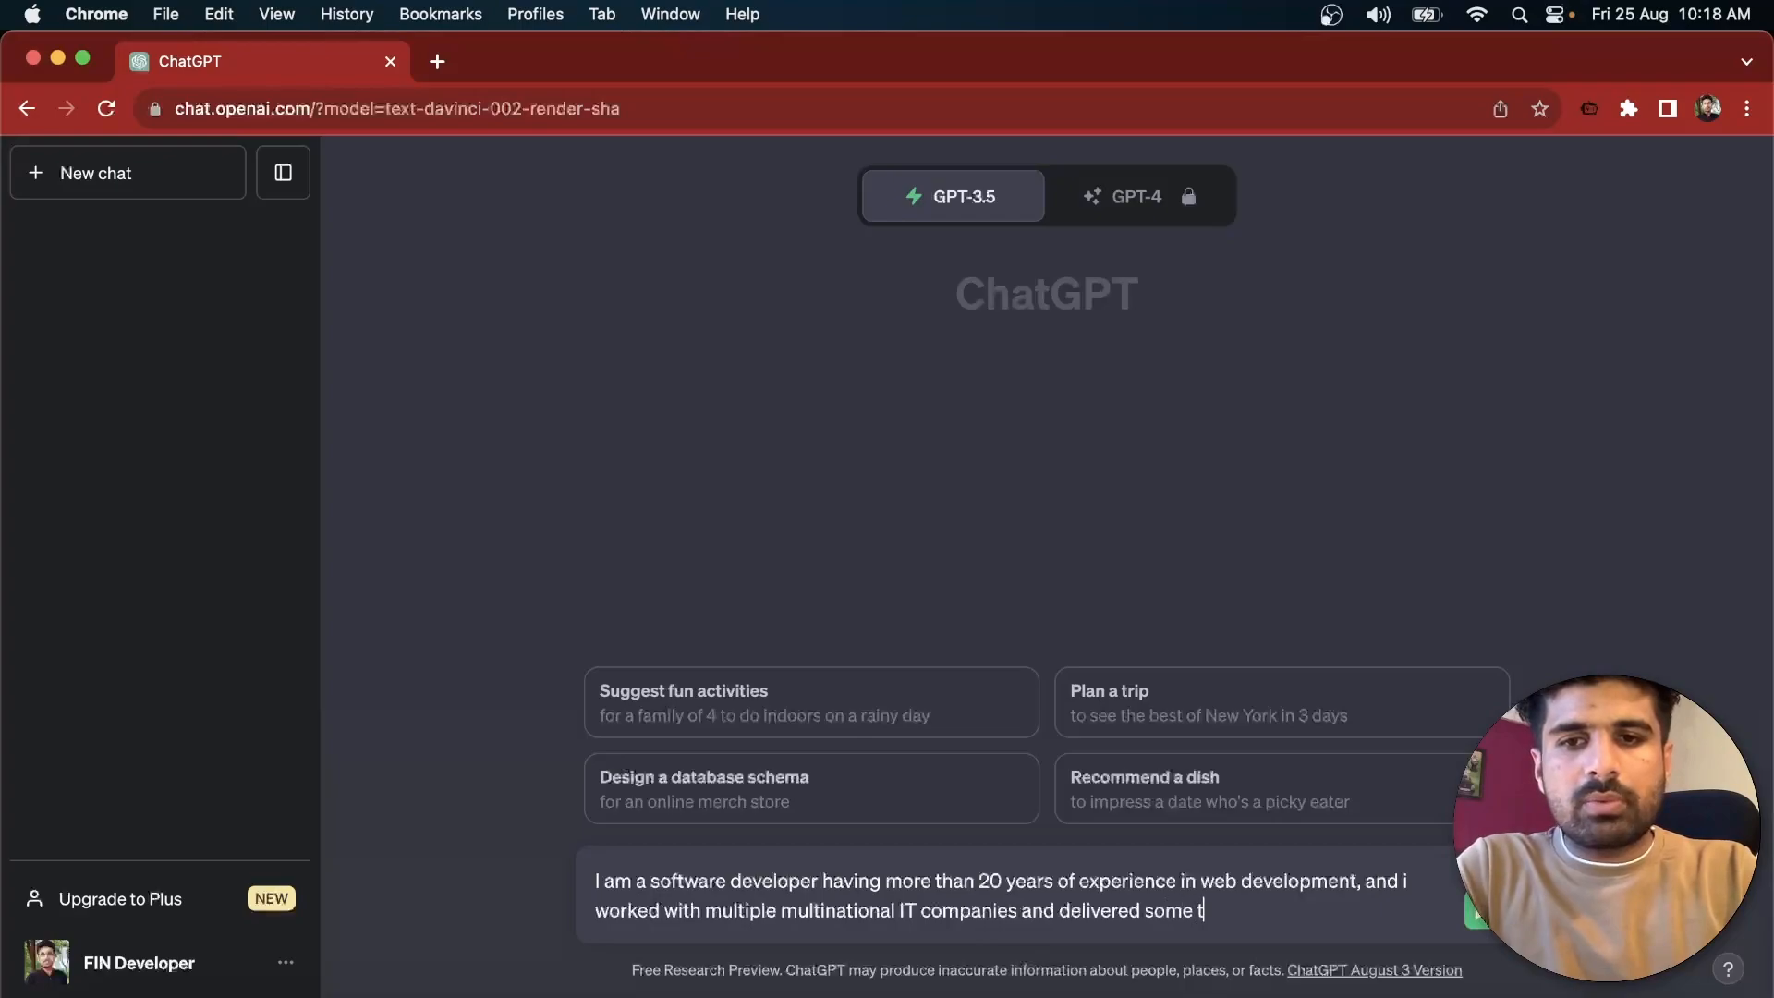
Step: Continue the developer introduction in the message with "of the best streaming websites throughout my career,"
text(st strea)
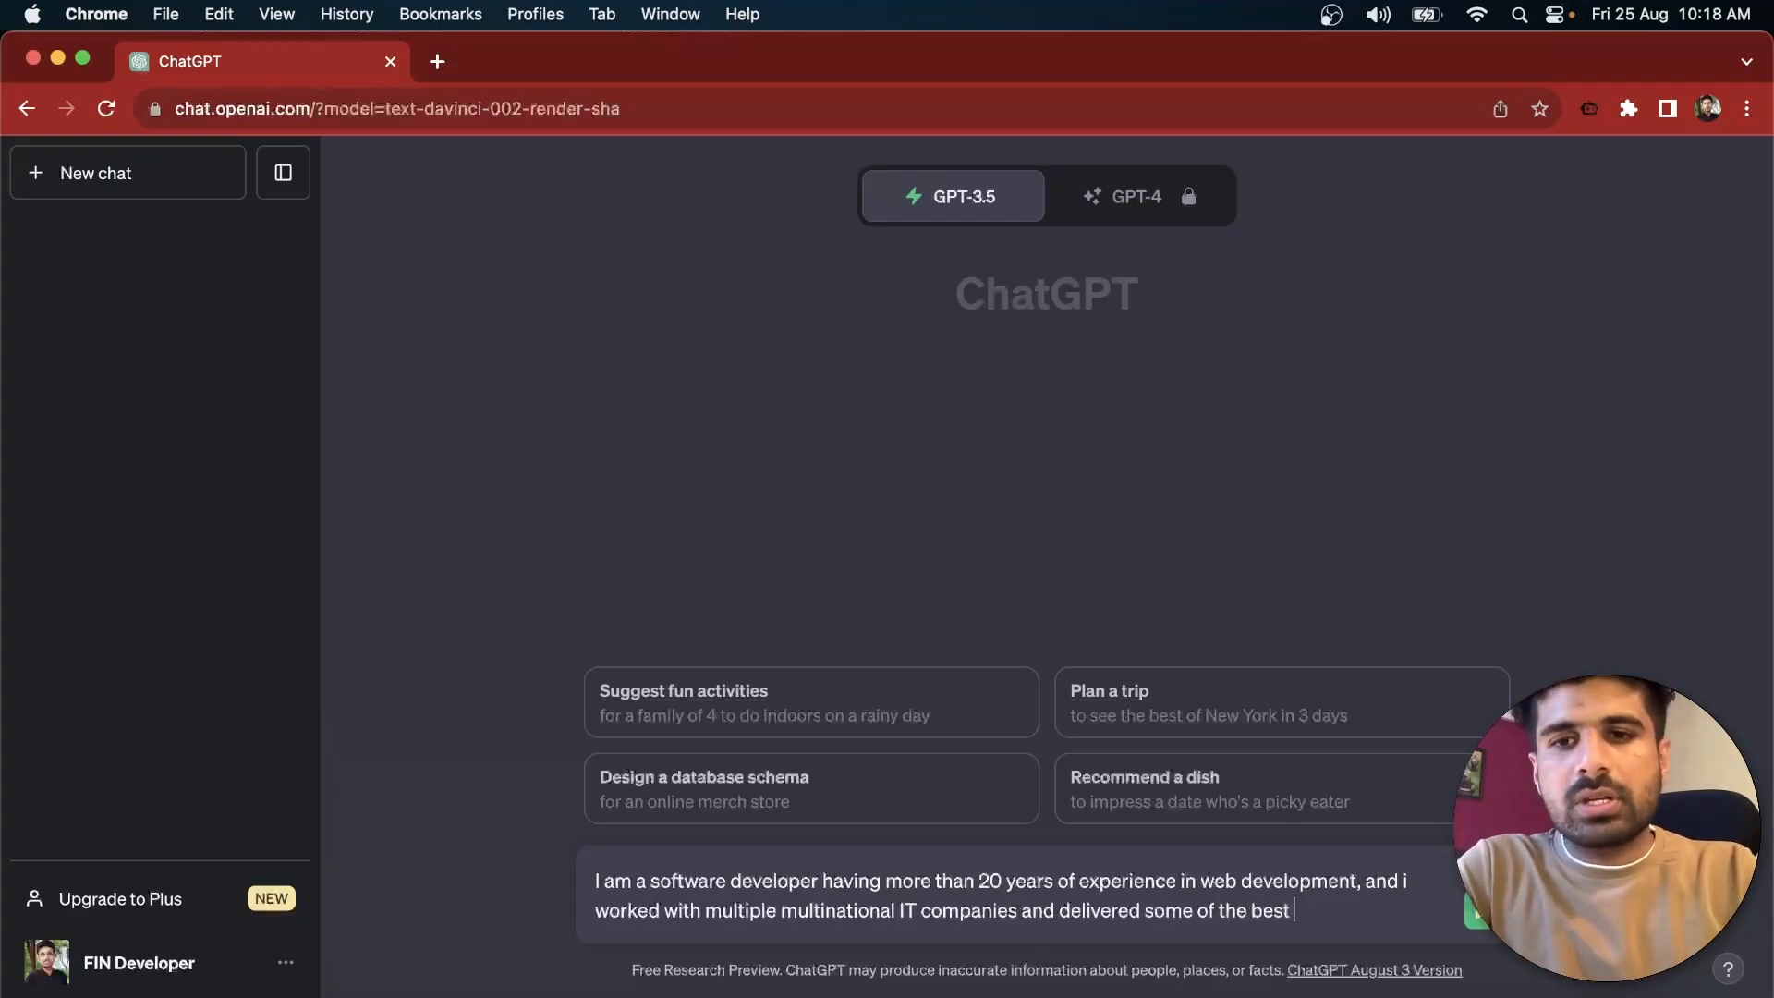
text(min)
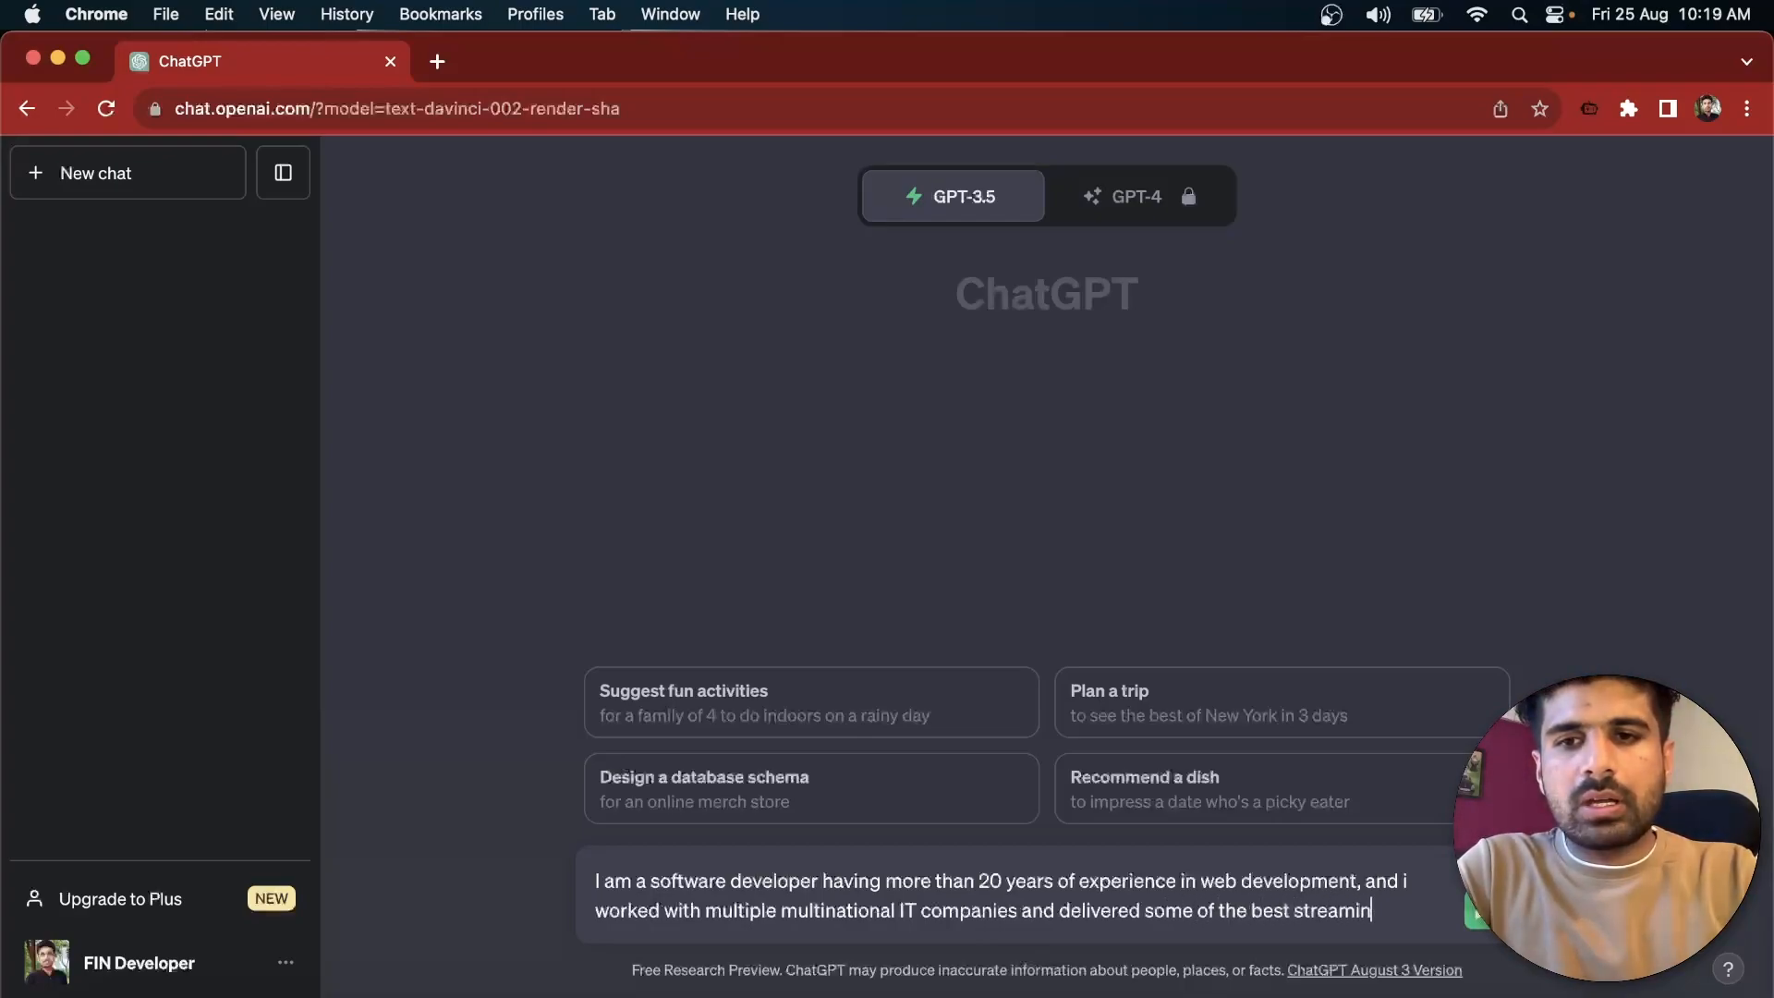
text(g websites)
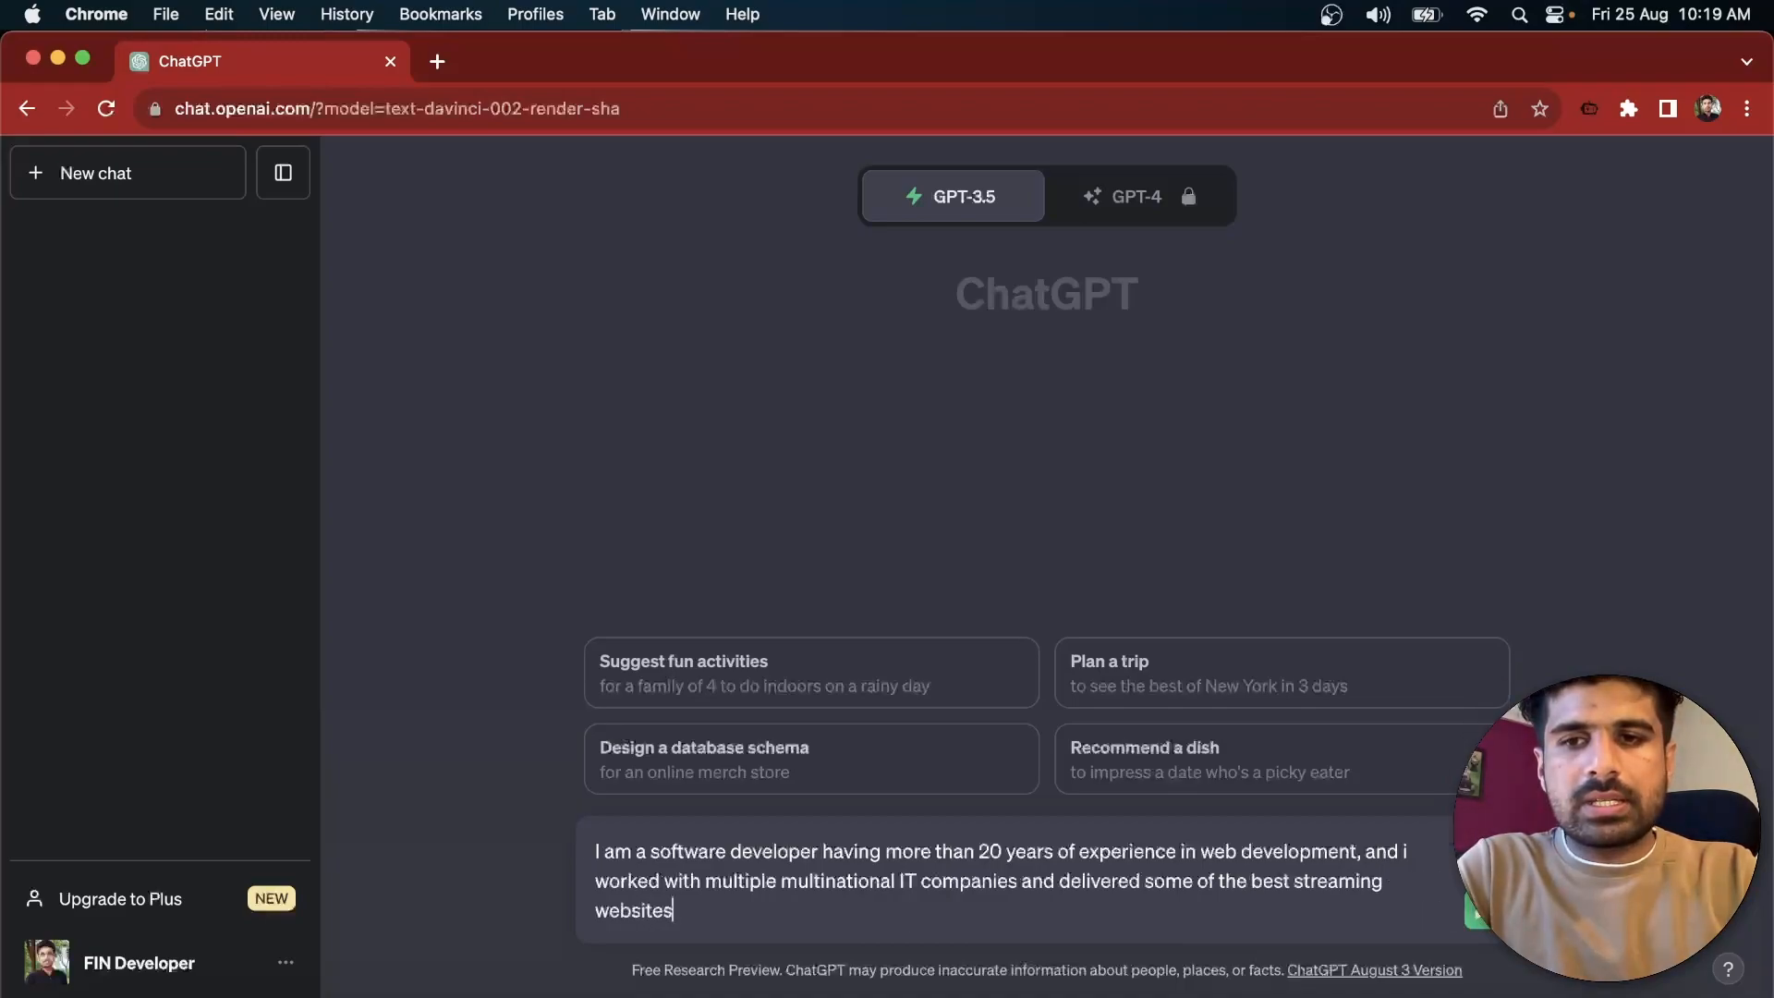
text( throughout my career,)
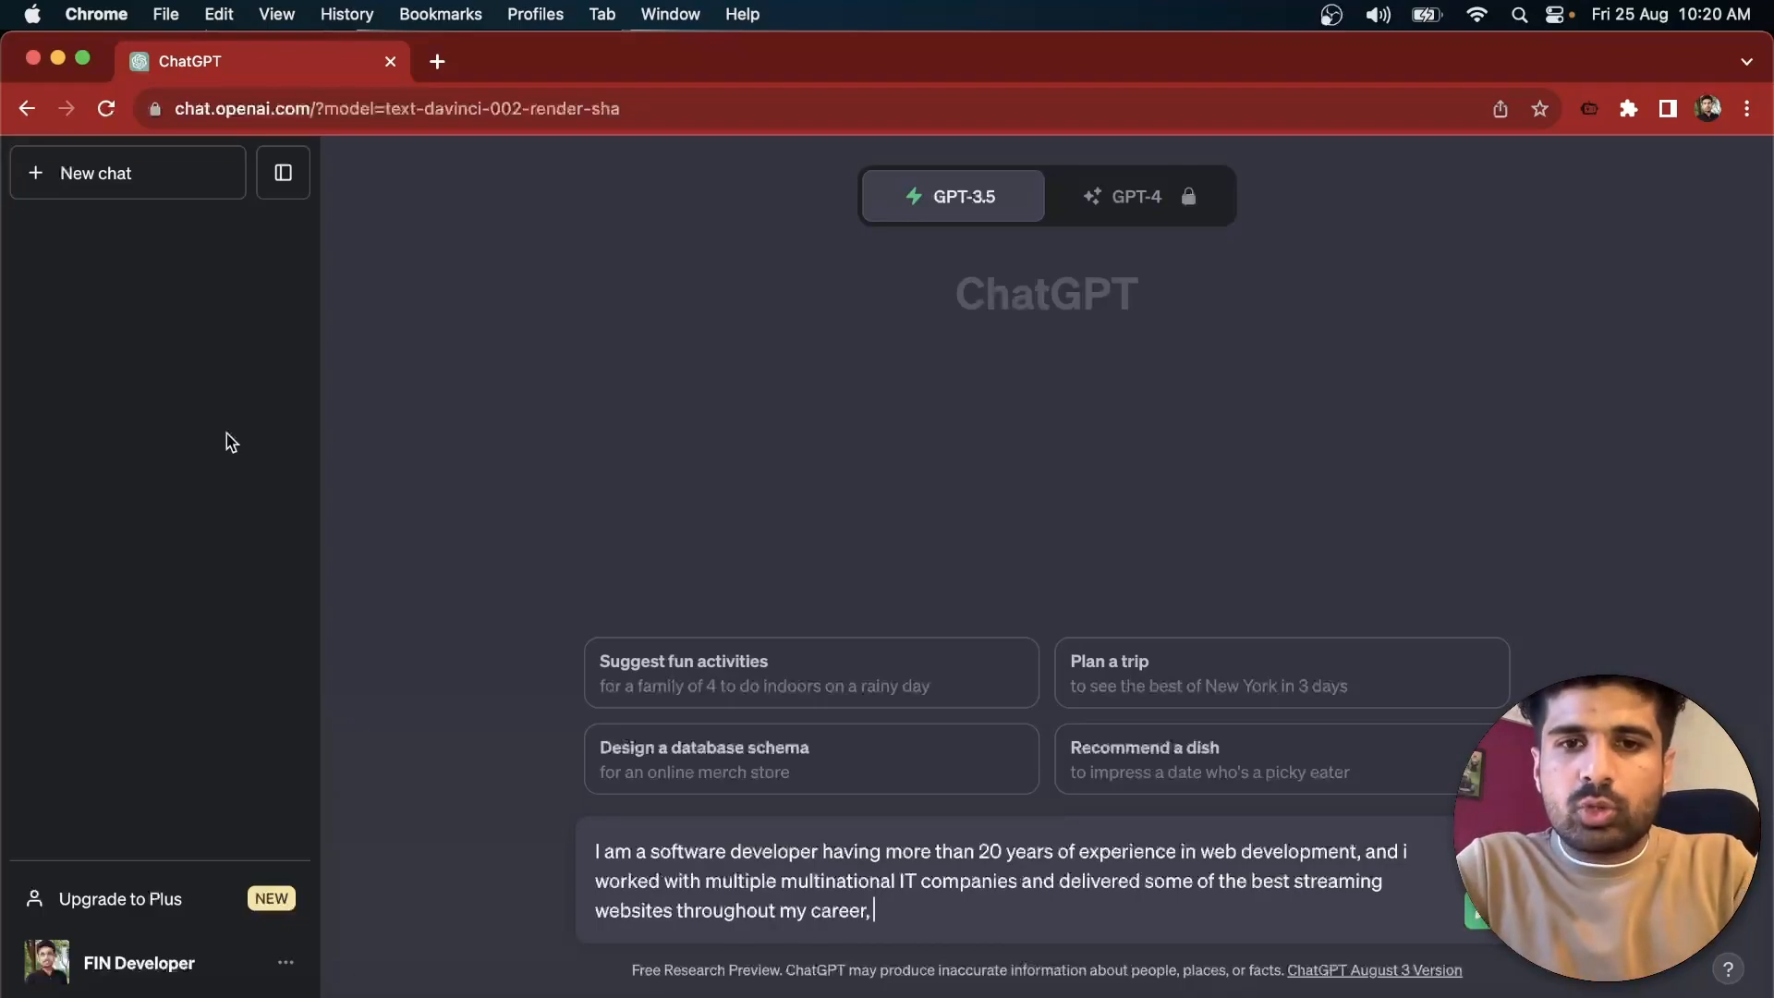
Step: Complete the message with "now generate a prompt for creating a streaming website like netflix, hotstar etc." and send it
text(now gene)
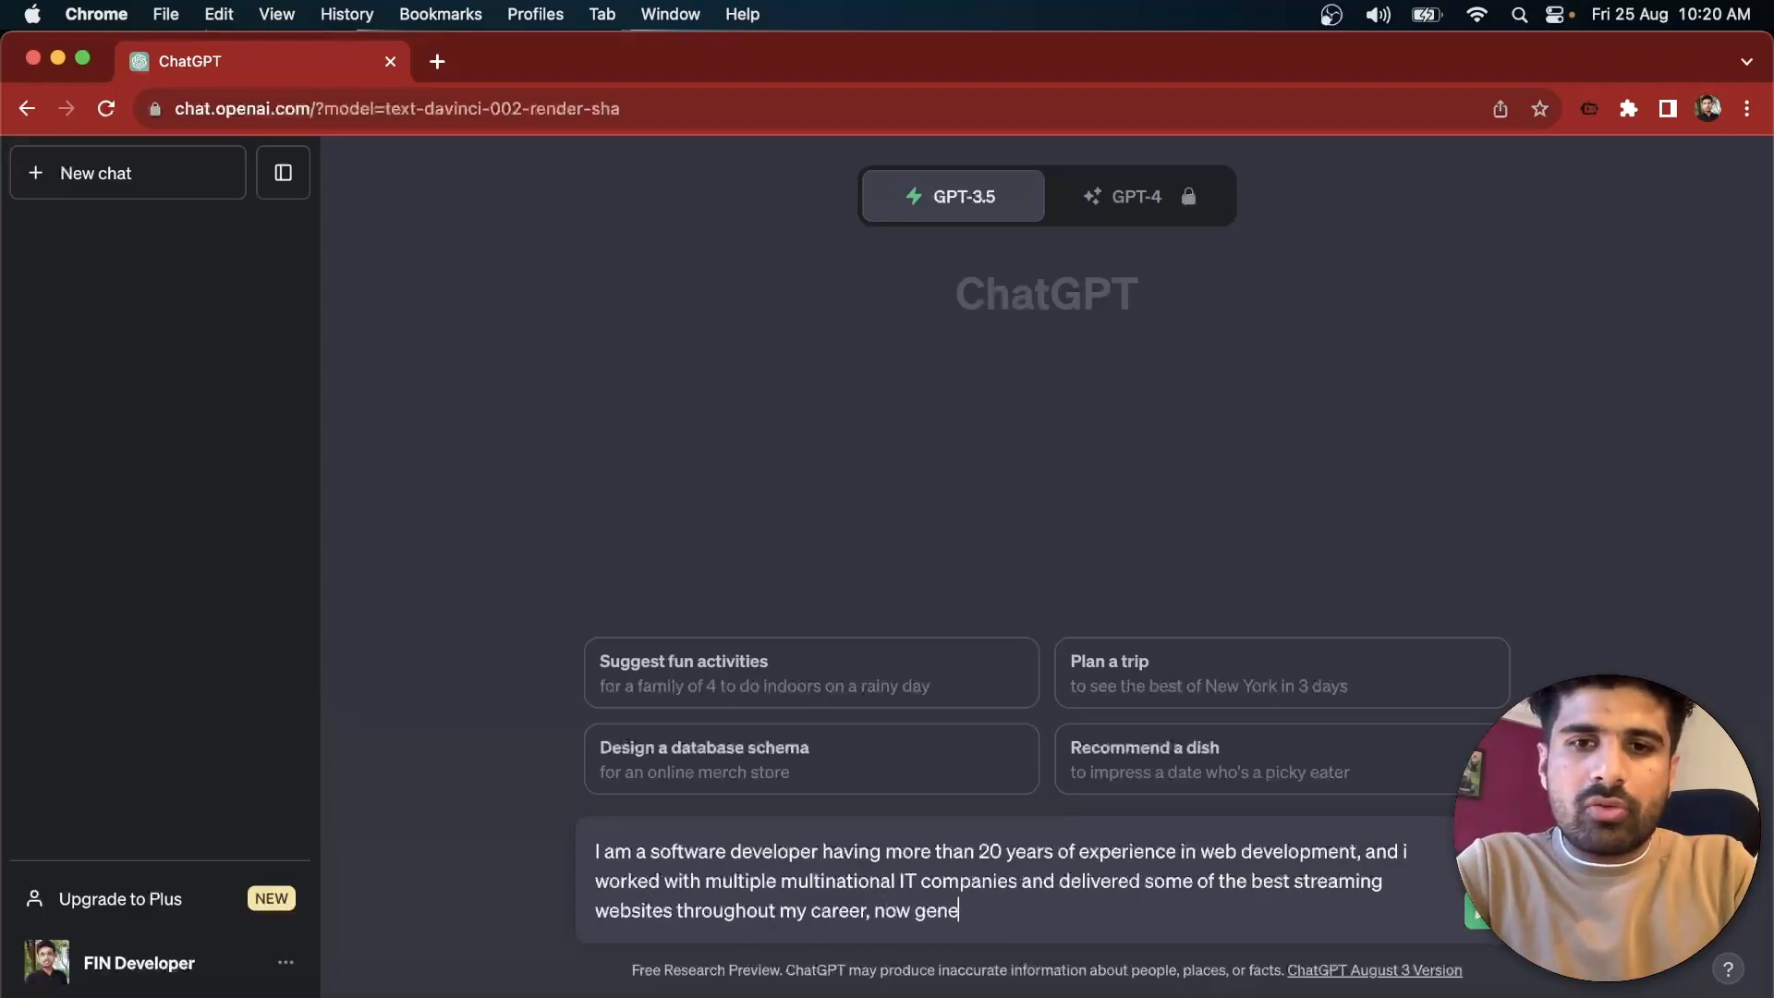
text(rate a prompt fo)
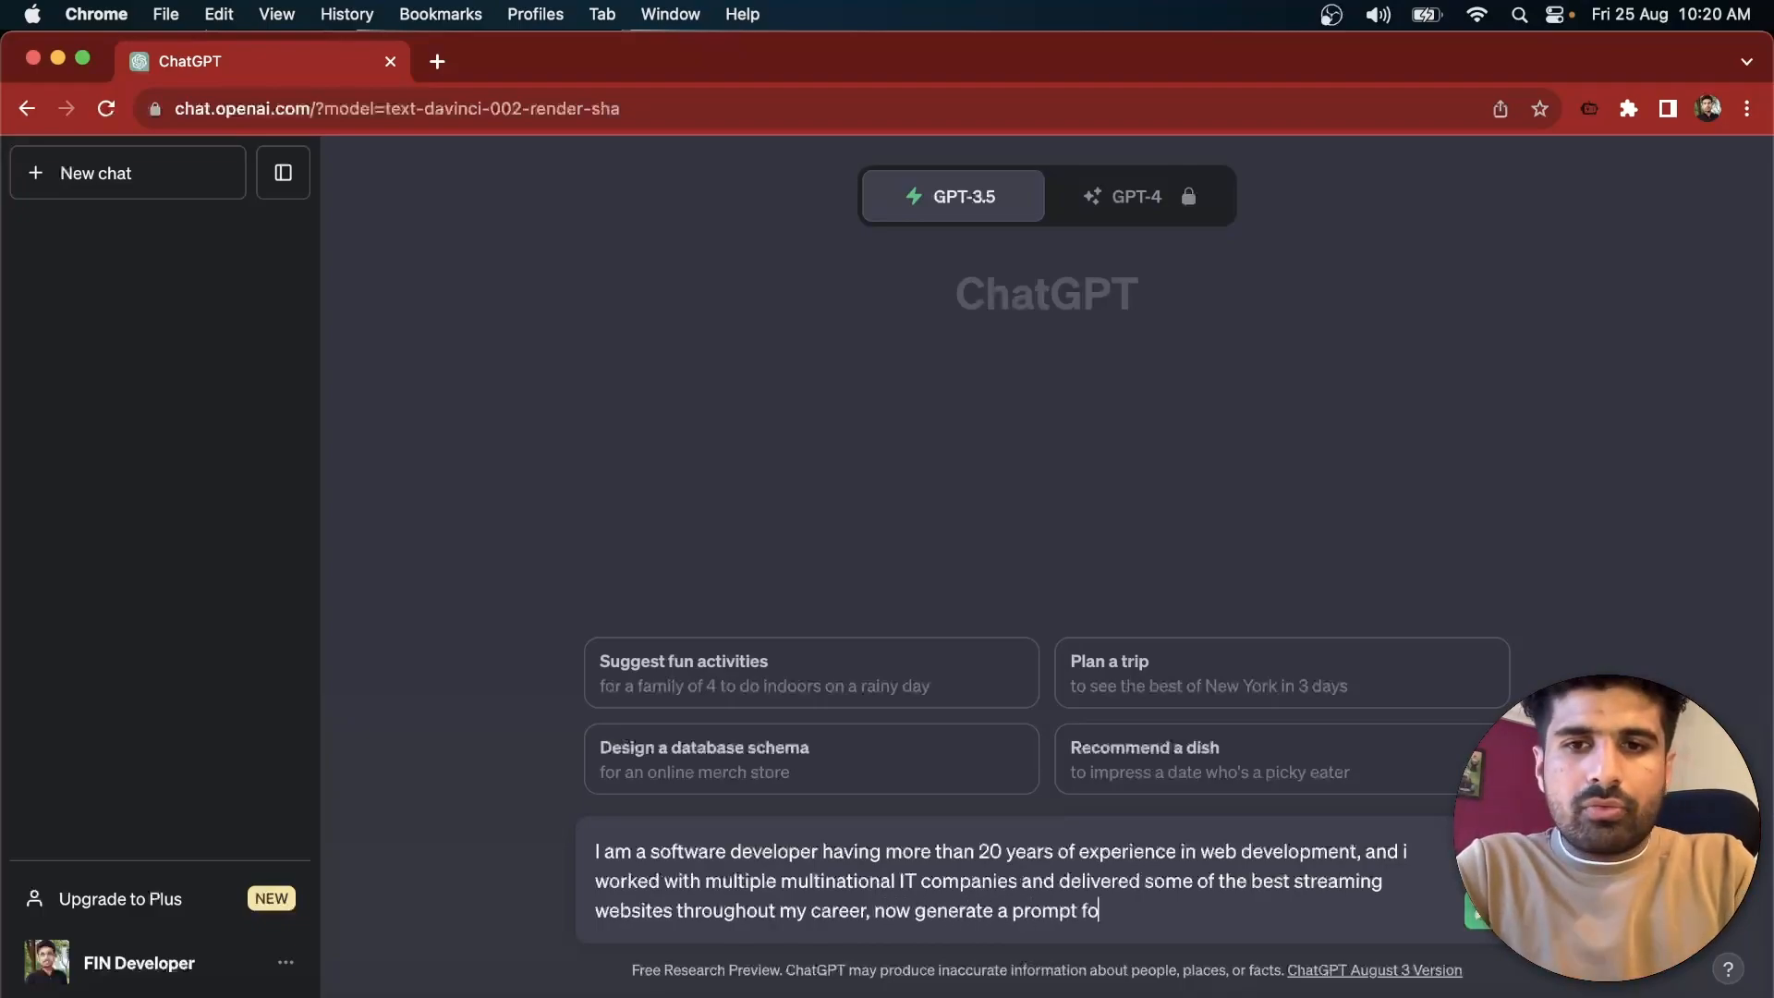
text(r creating a )
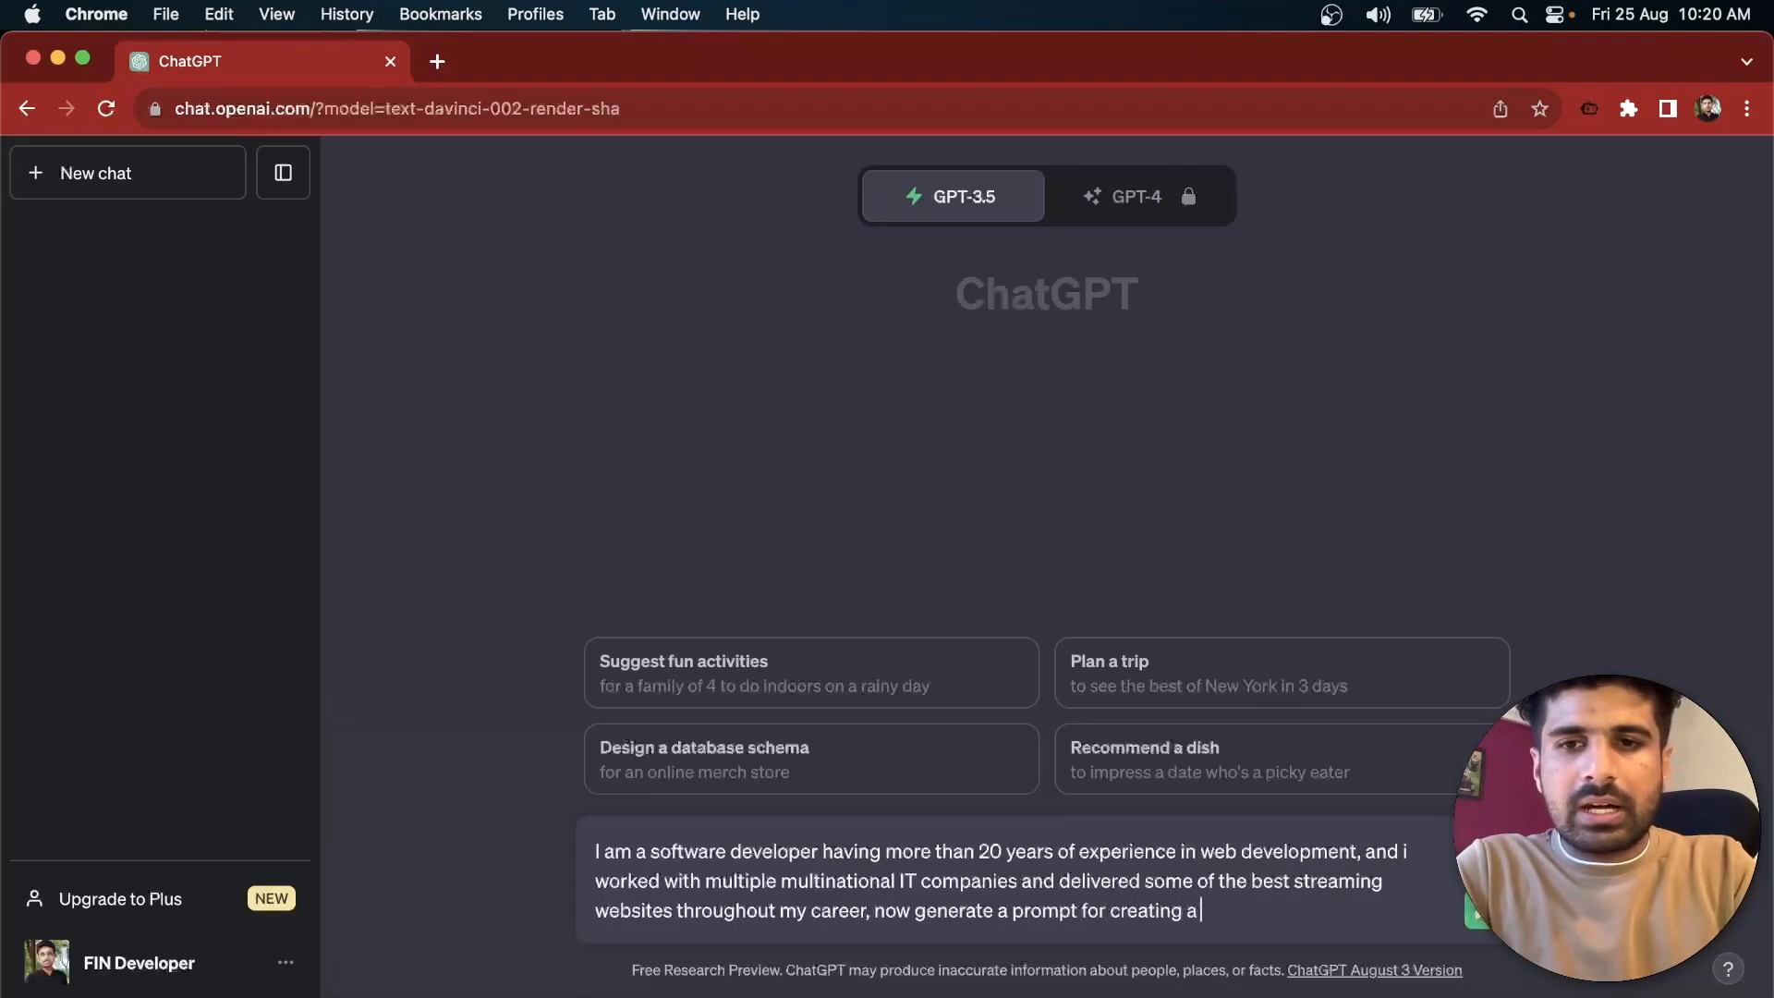
text(streaming website like netflix)
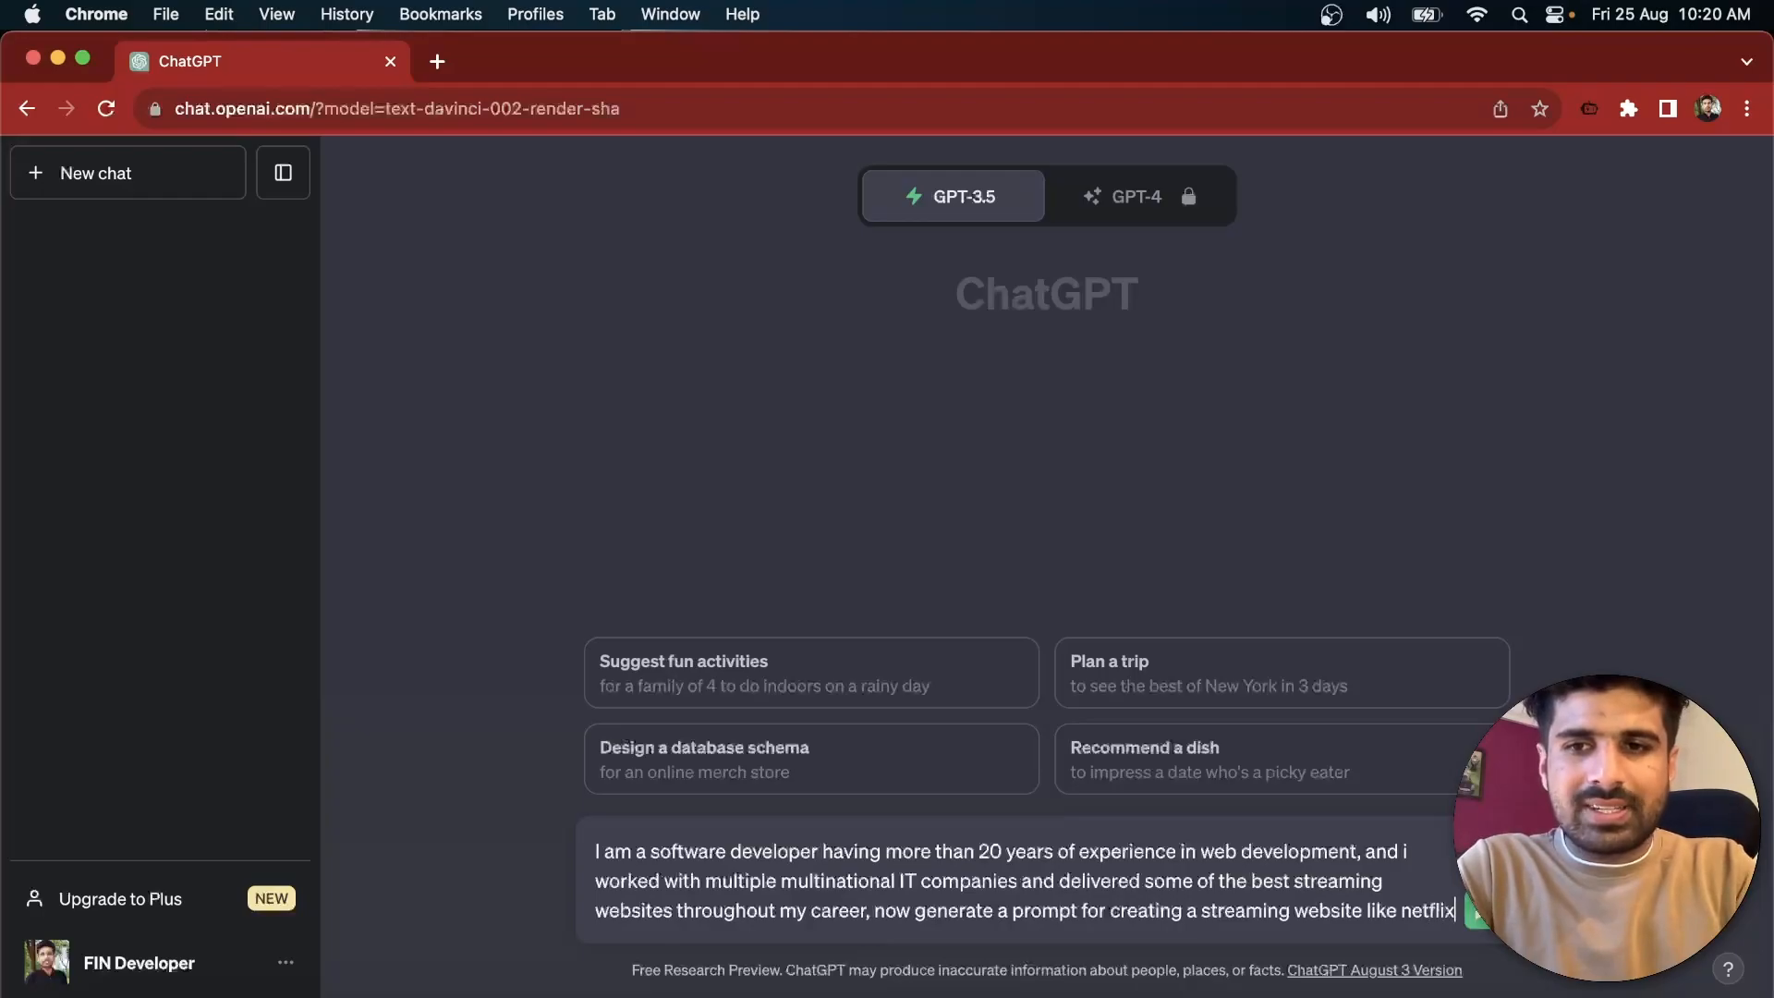
text(, hotstar etc.)
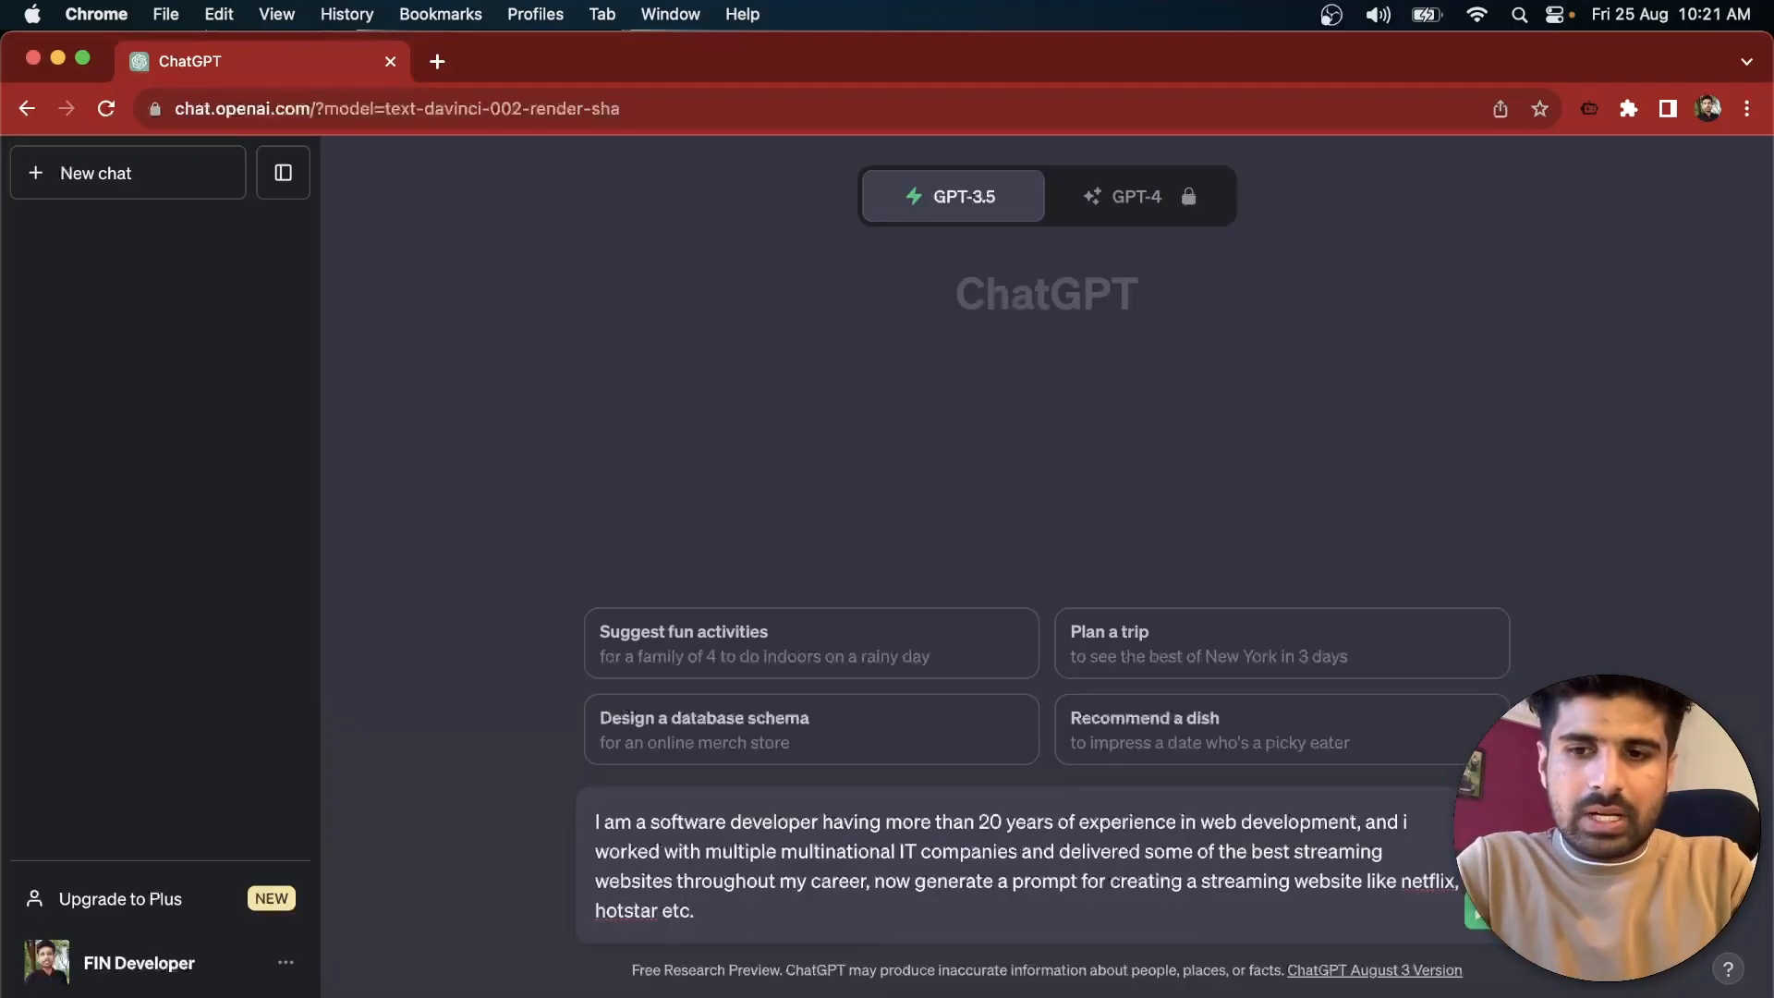
key(Return)
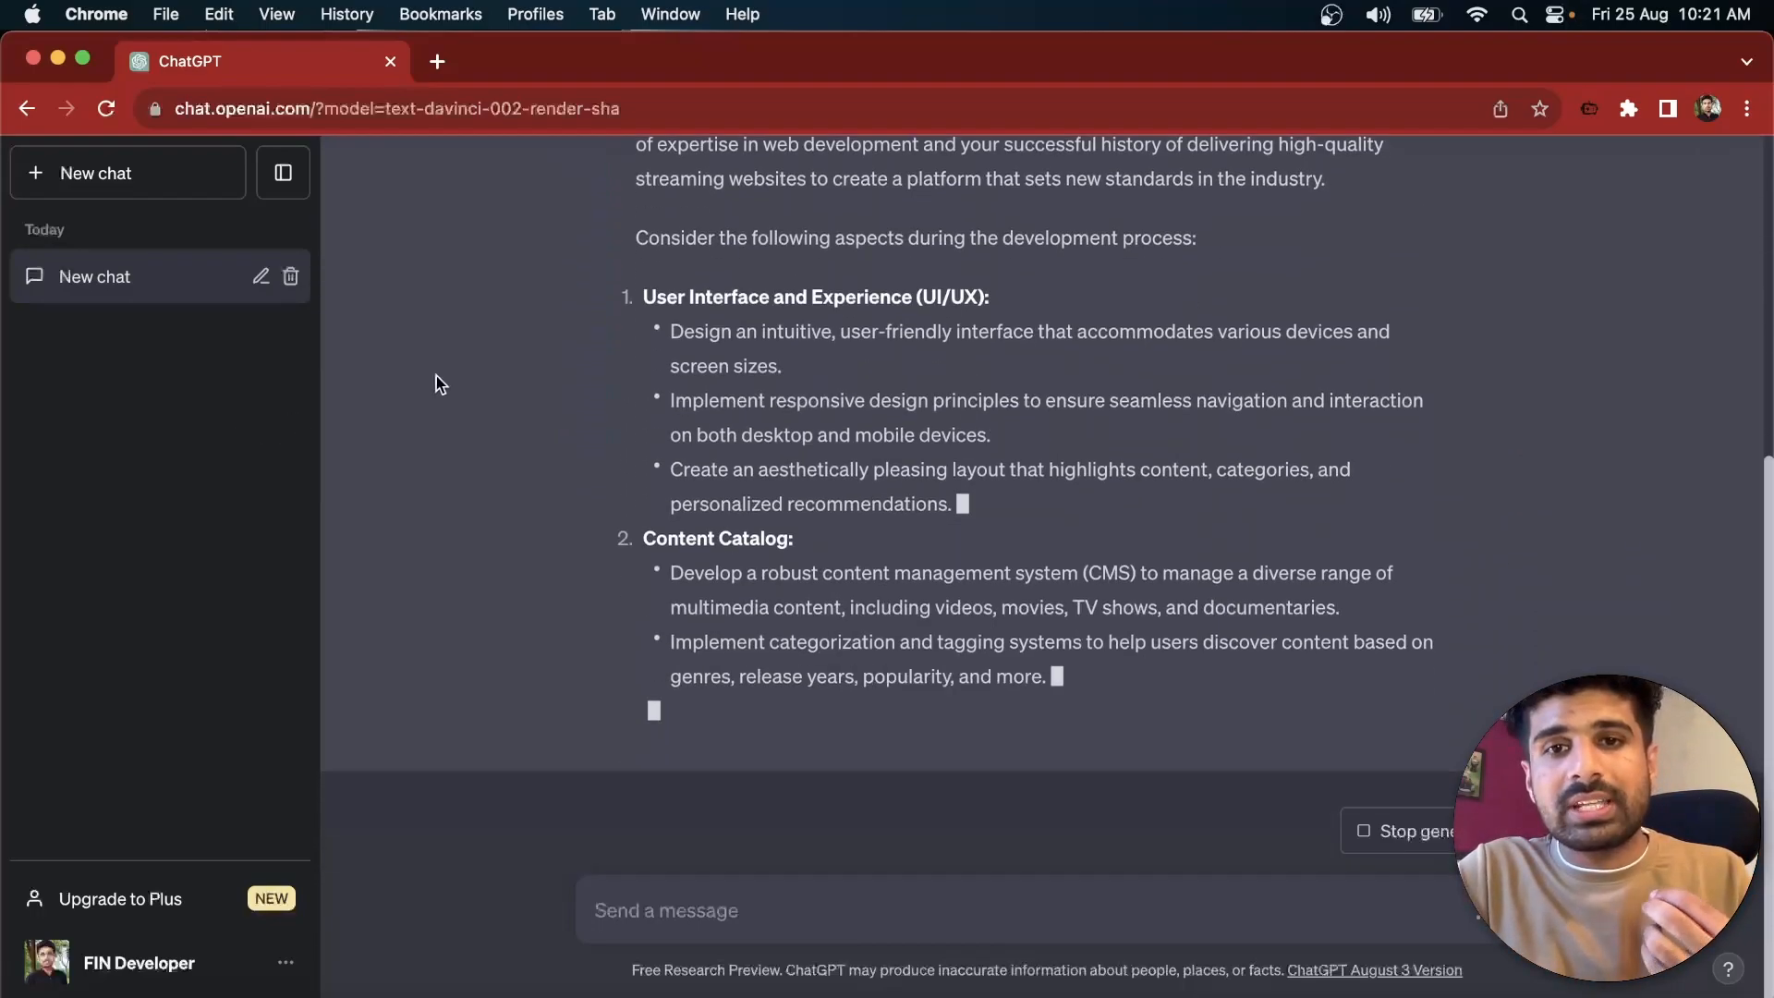
Step: Examine the generated streaming website prompt, from its introduction through the listed development aspects
scroll(628, 366, up, 3)
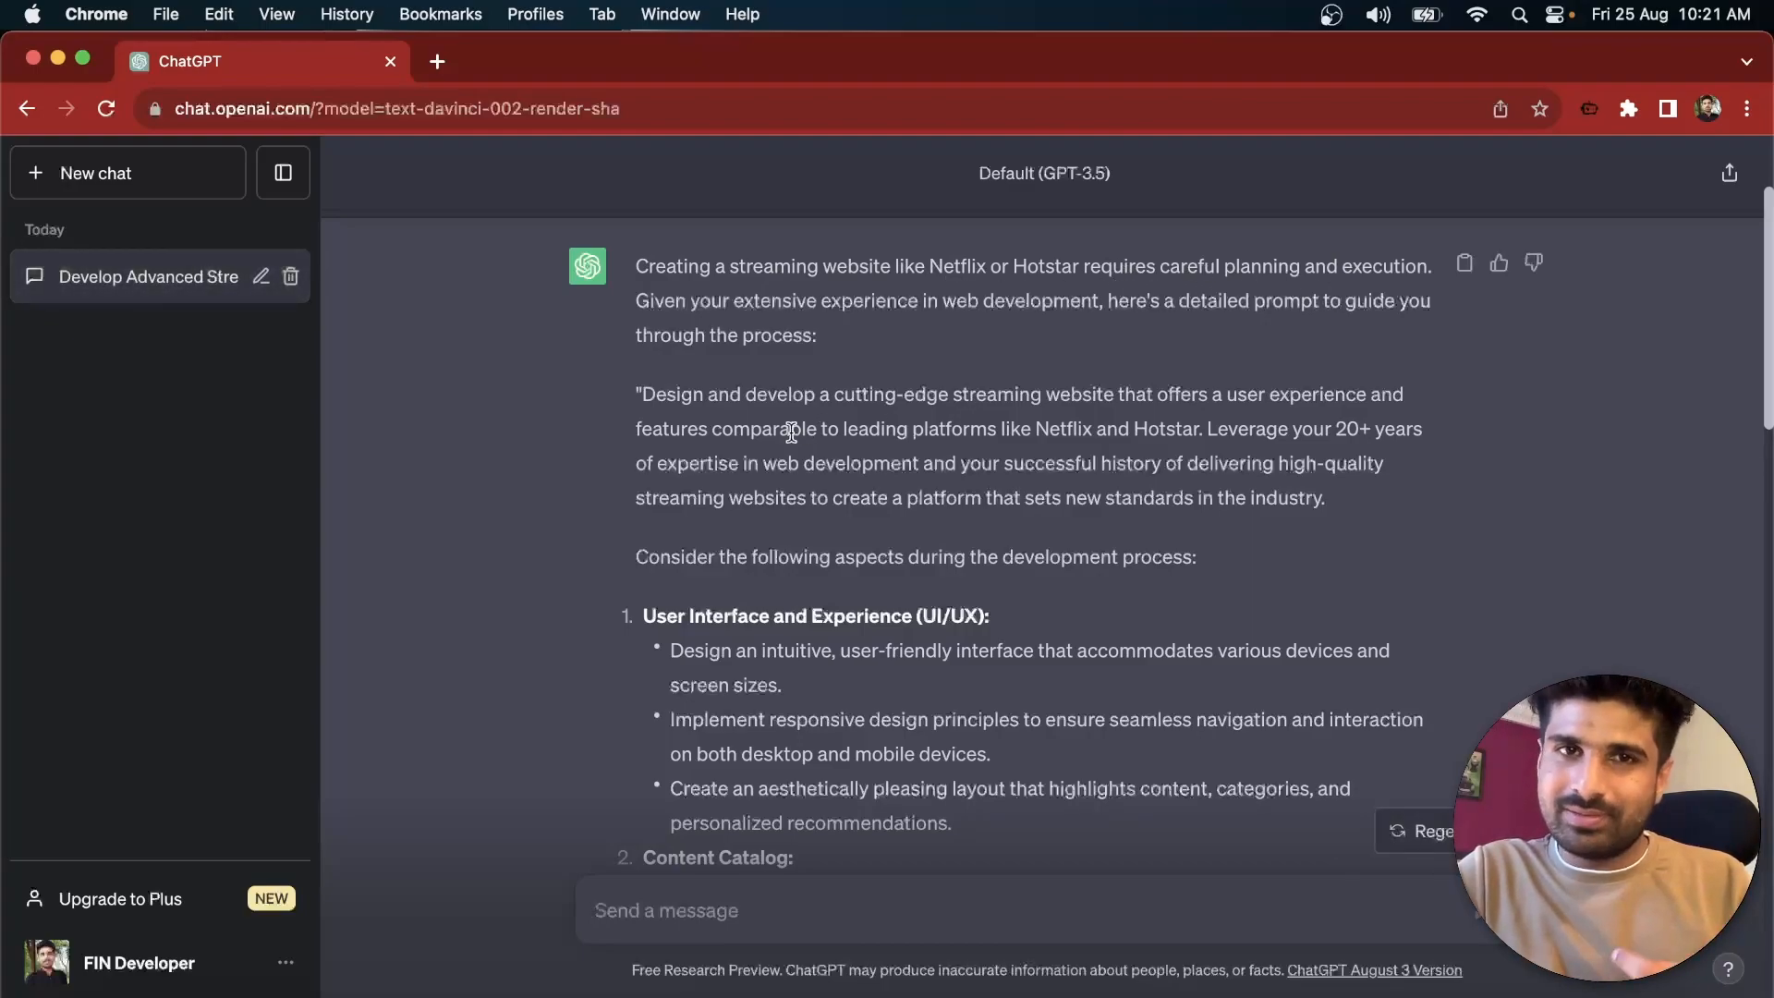
double_click(784, 301)
double_click(871, 303)
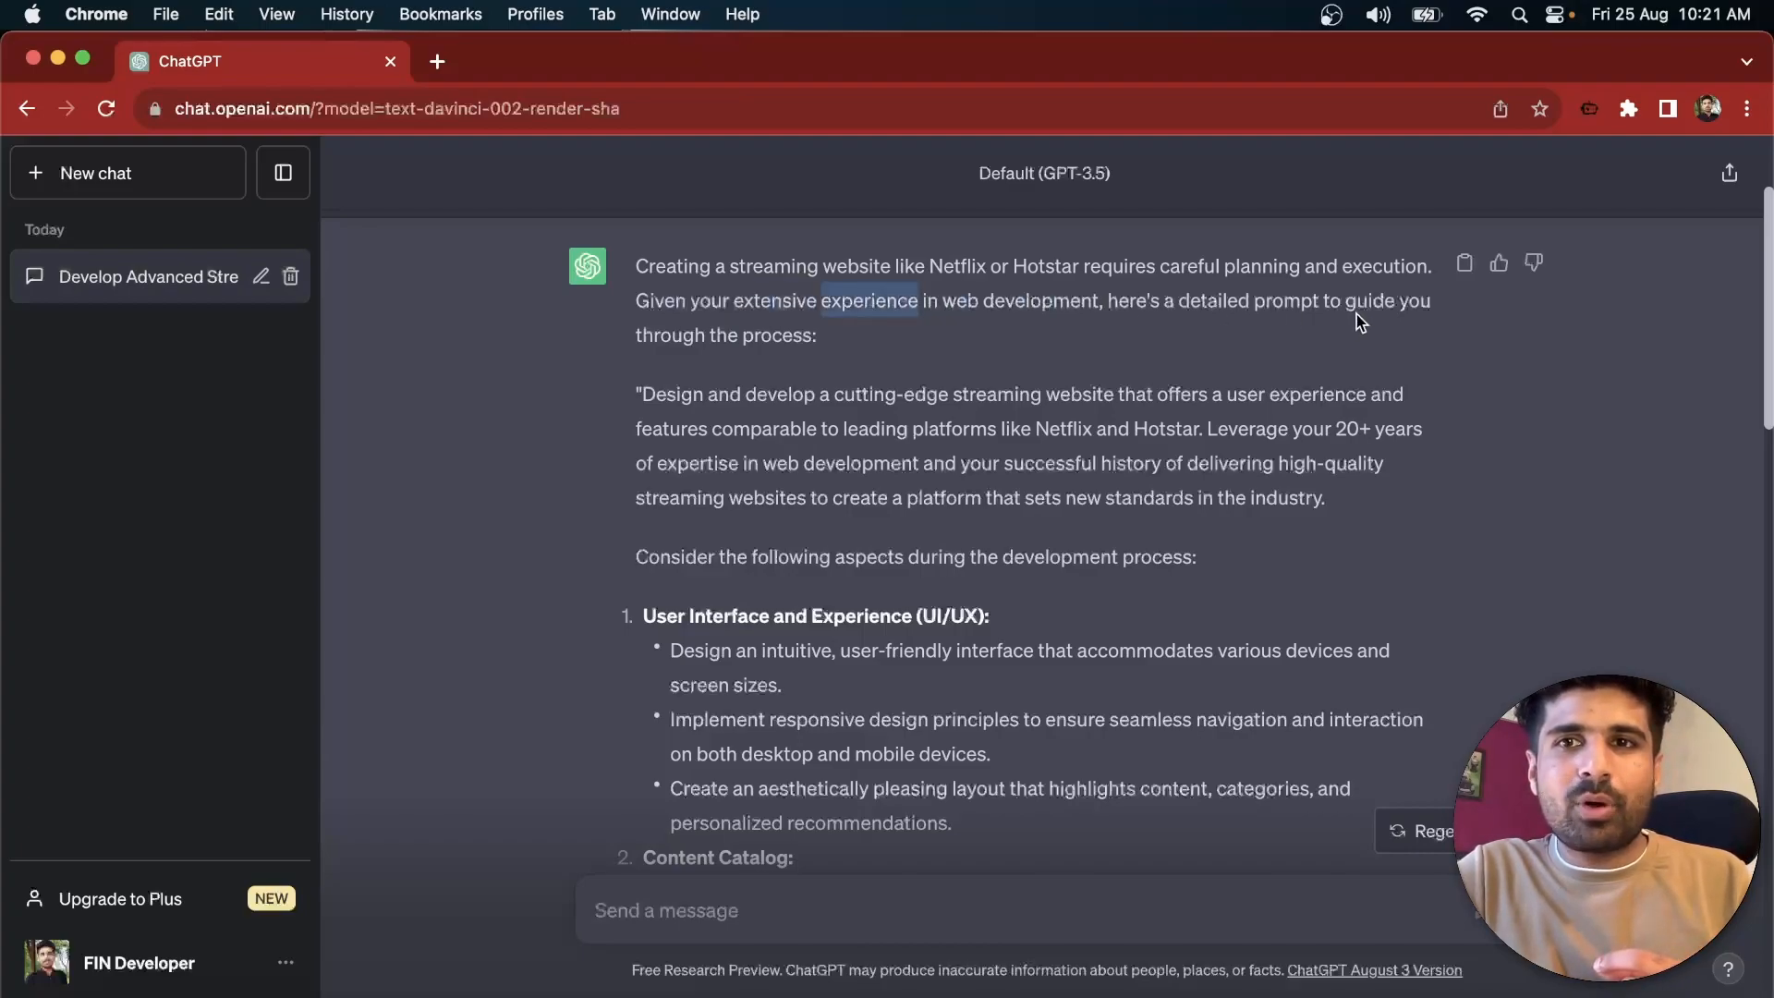
drag(848, 349, 623, 310)
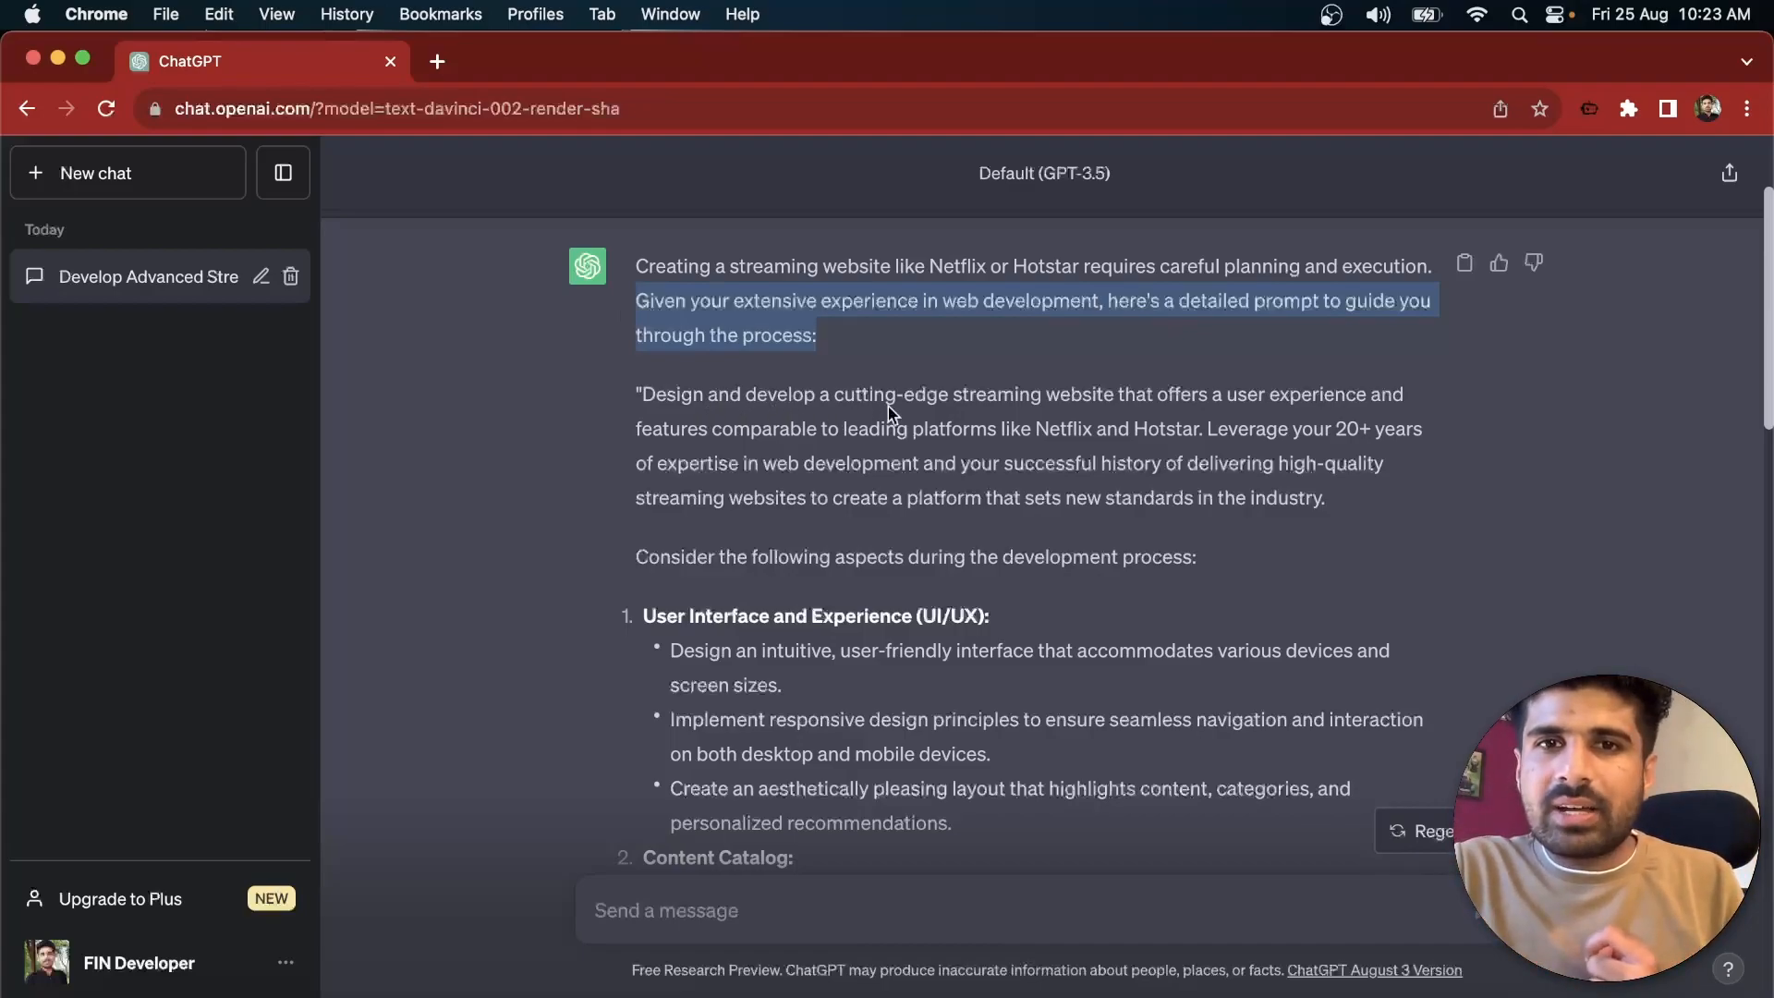
scroll(970, 424, down, 1)
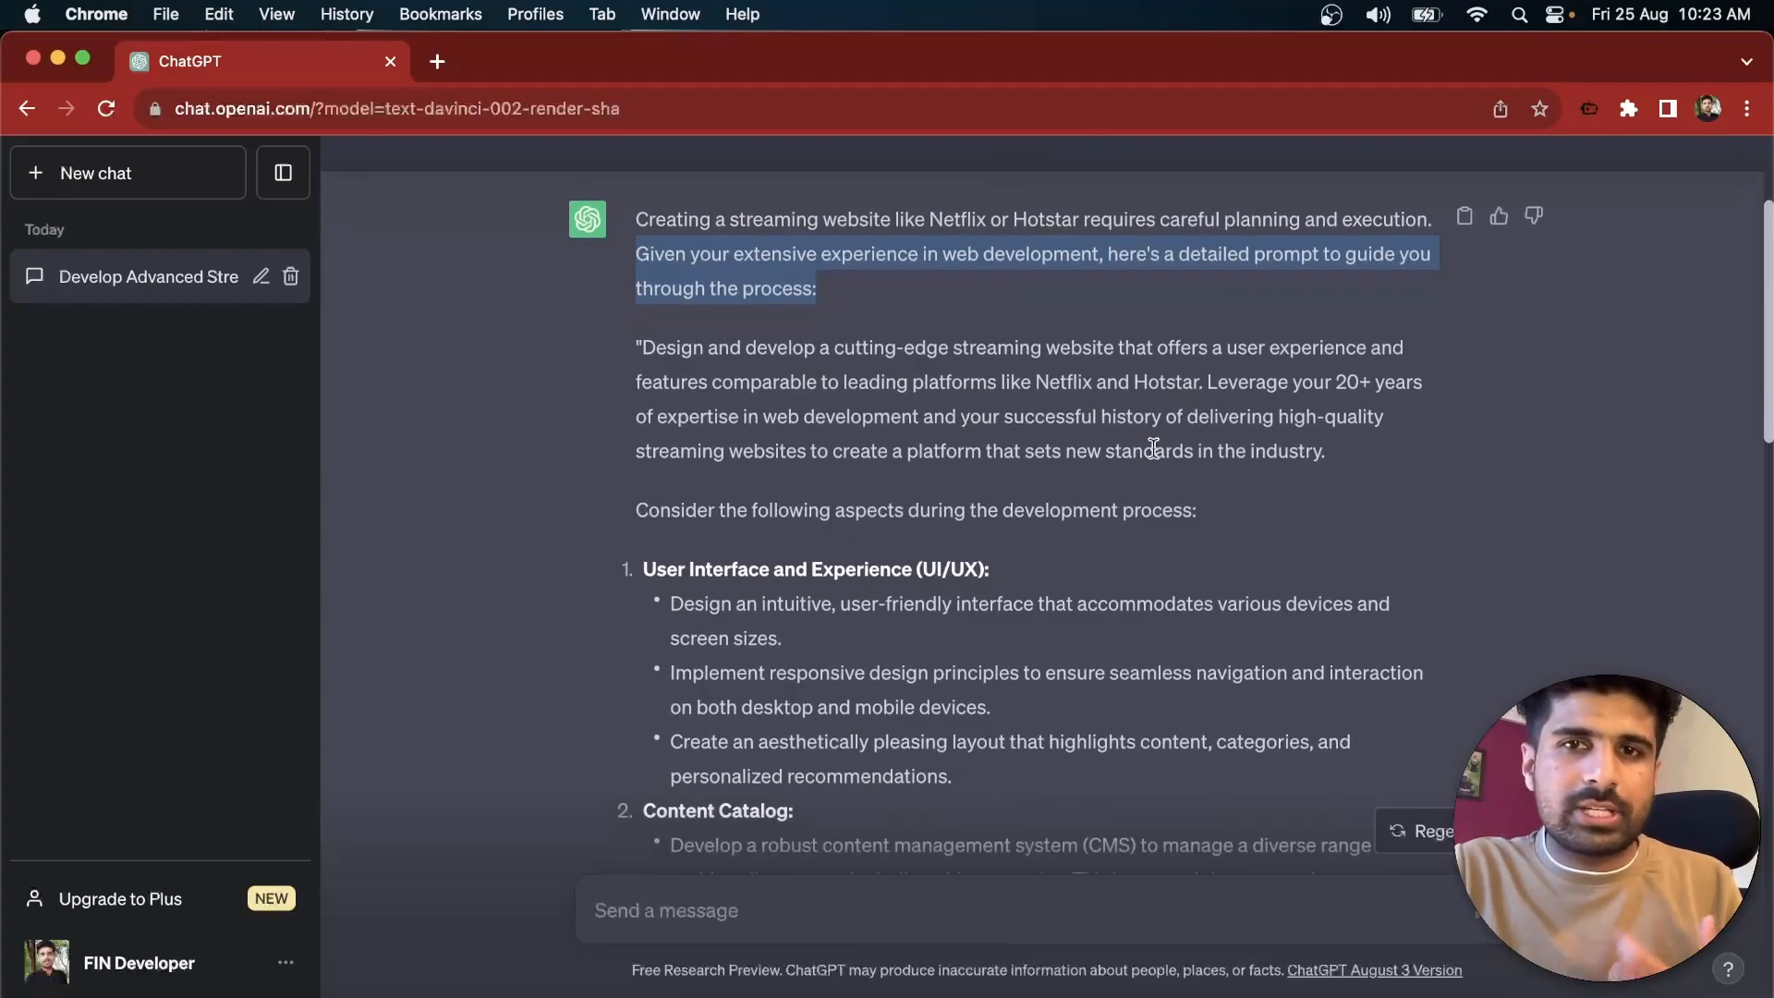
scroll(1153, 453, down, 5)
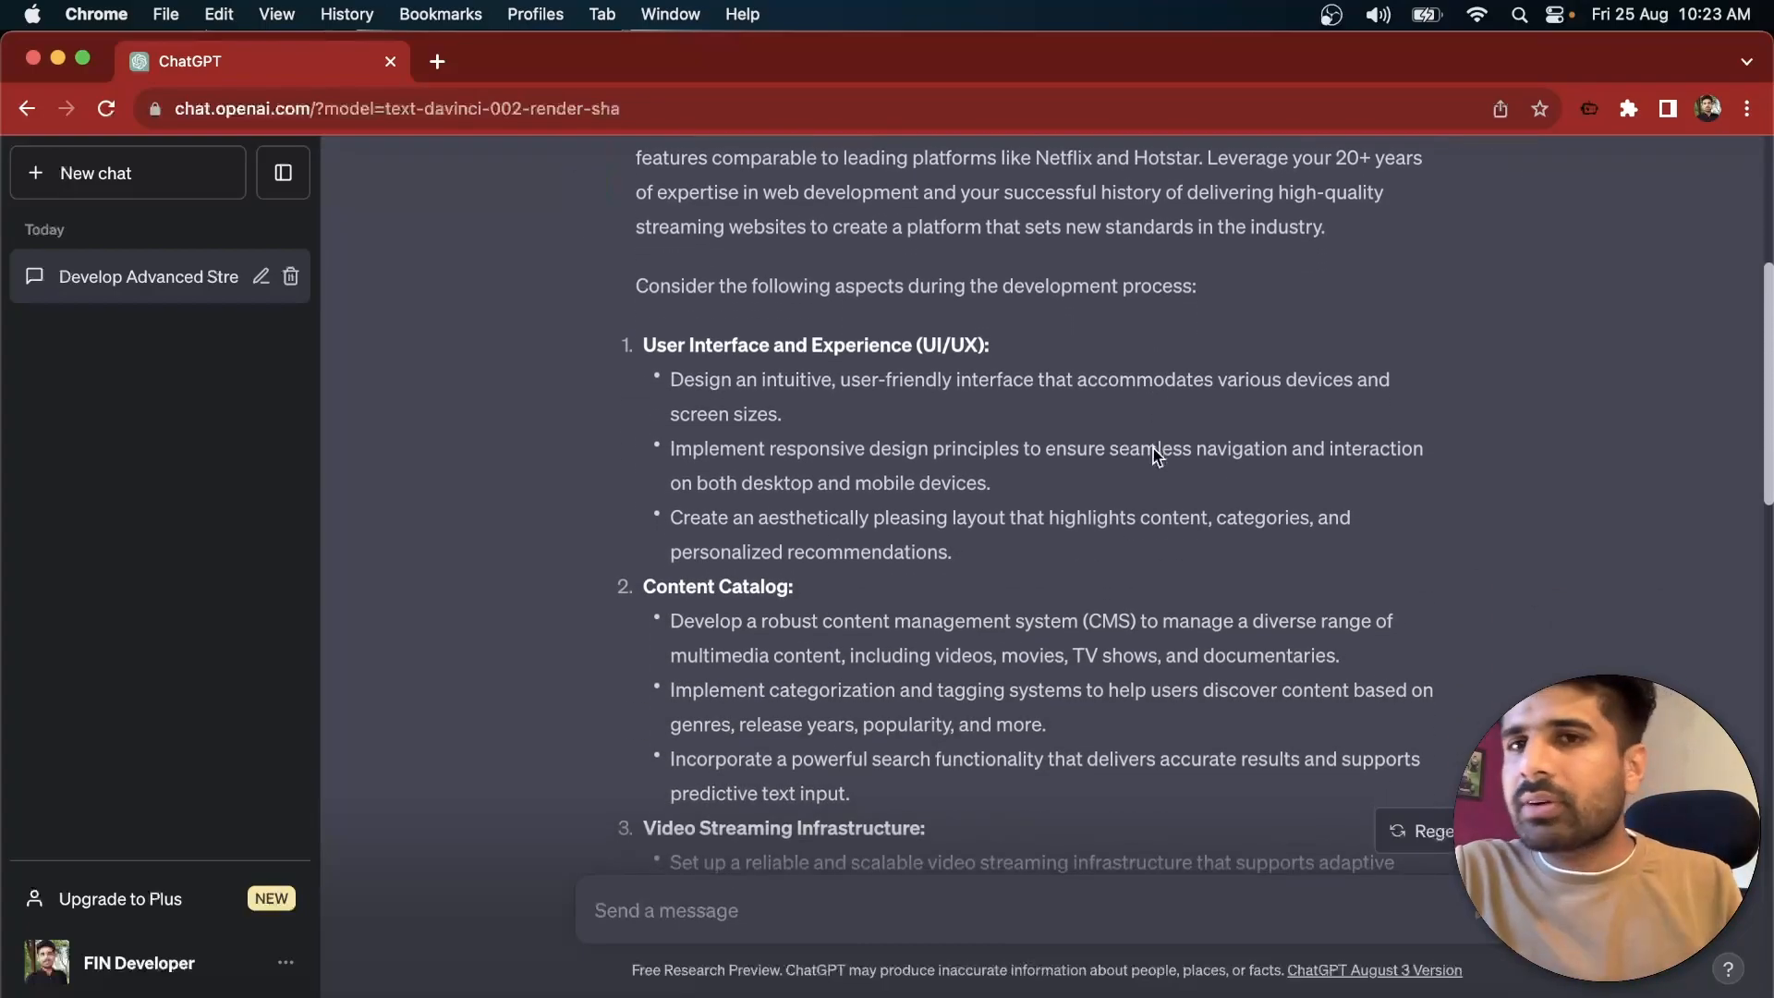
scroll(1153, 453, up, 6)
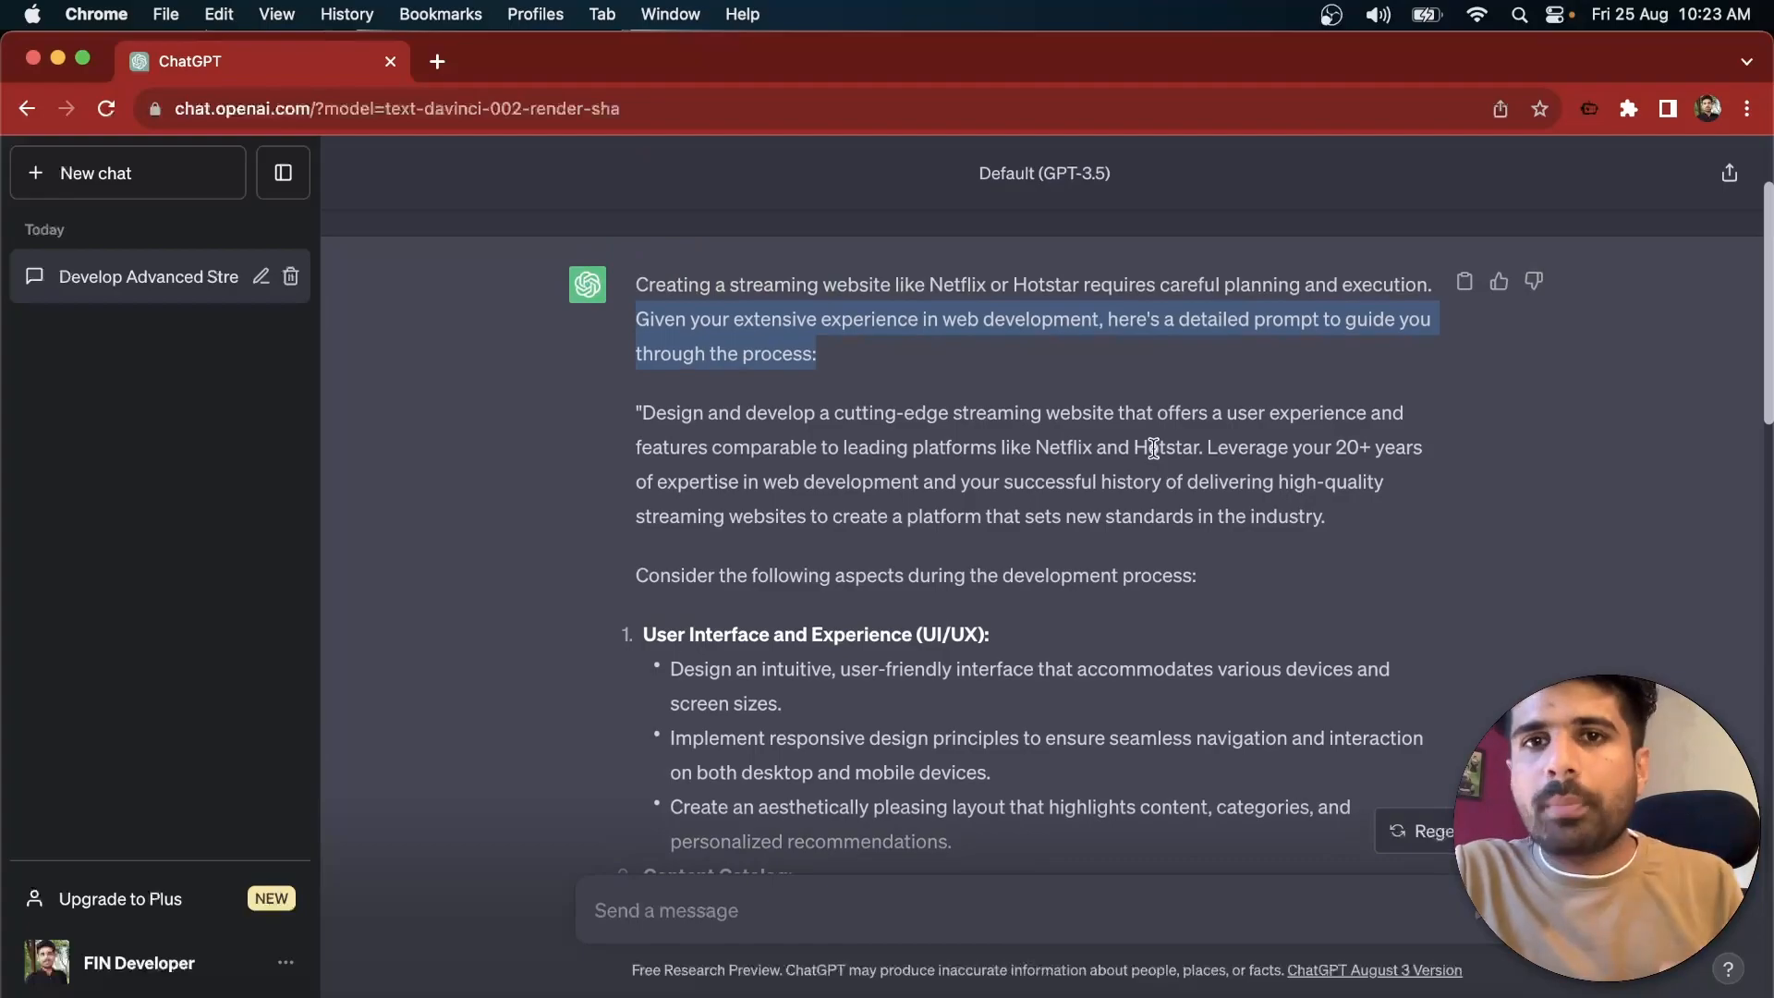
scroll(1153, 447, down, 12)
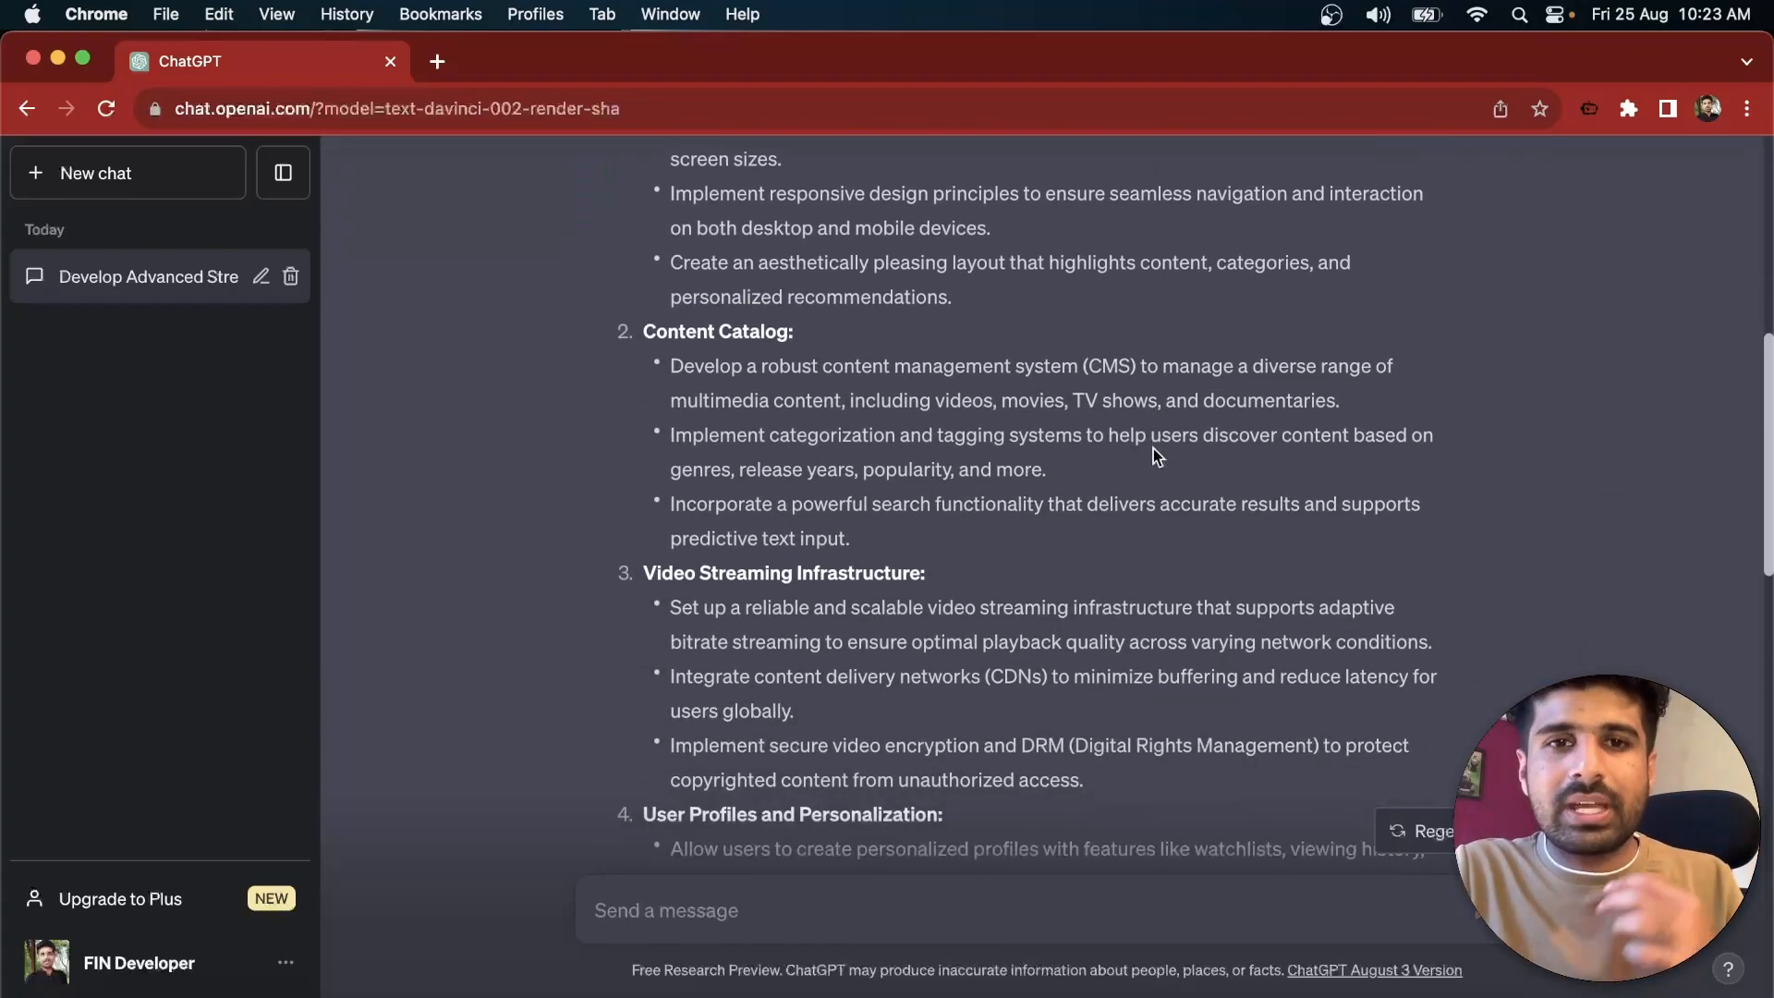
scroll(1153, 447, up, 10)
scroll(1397, 656, up, 1)
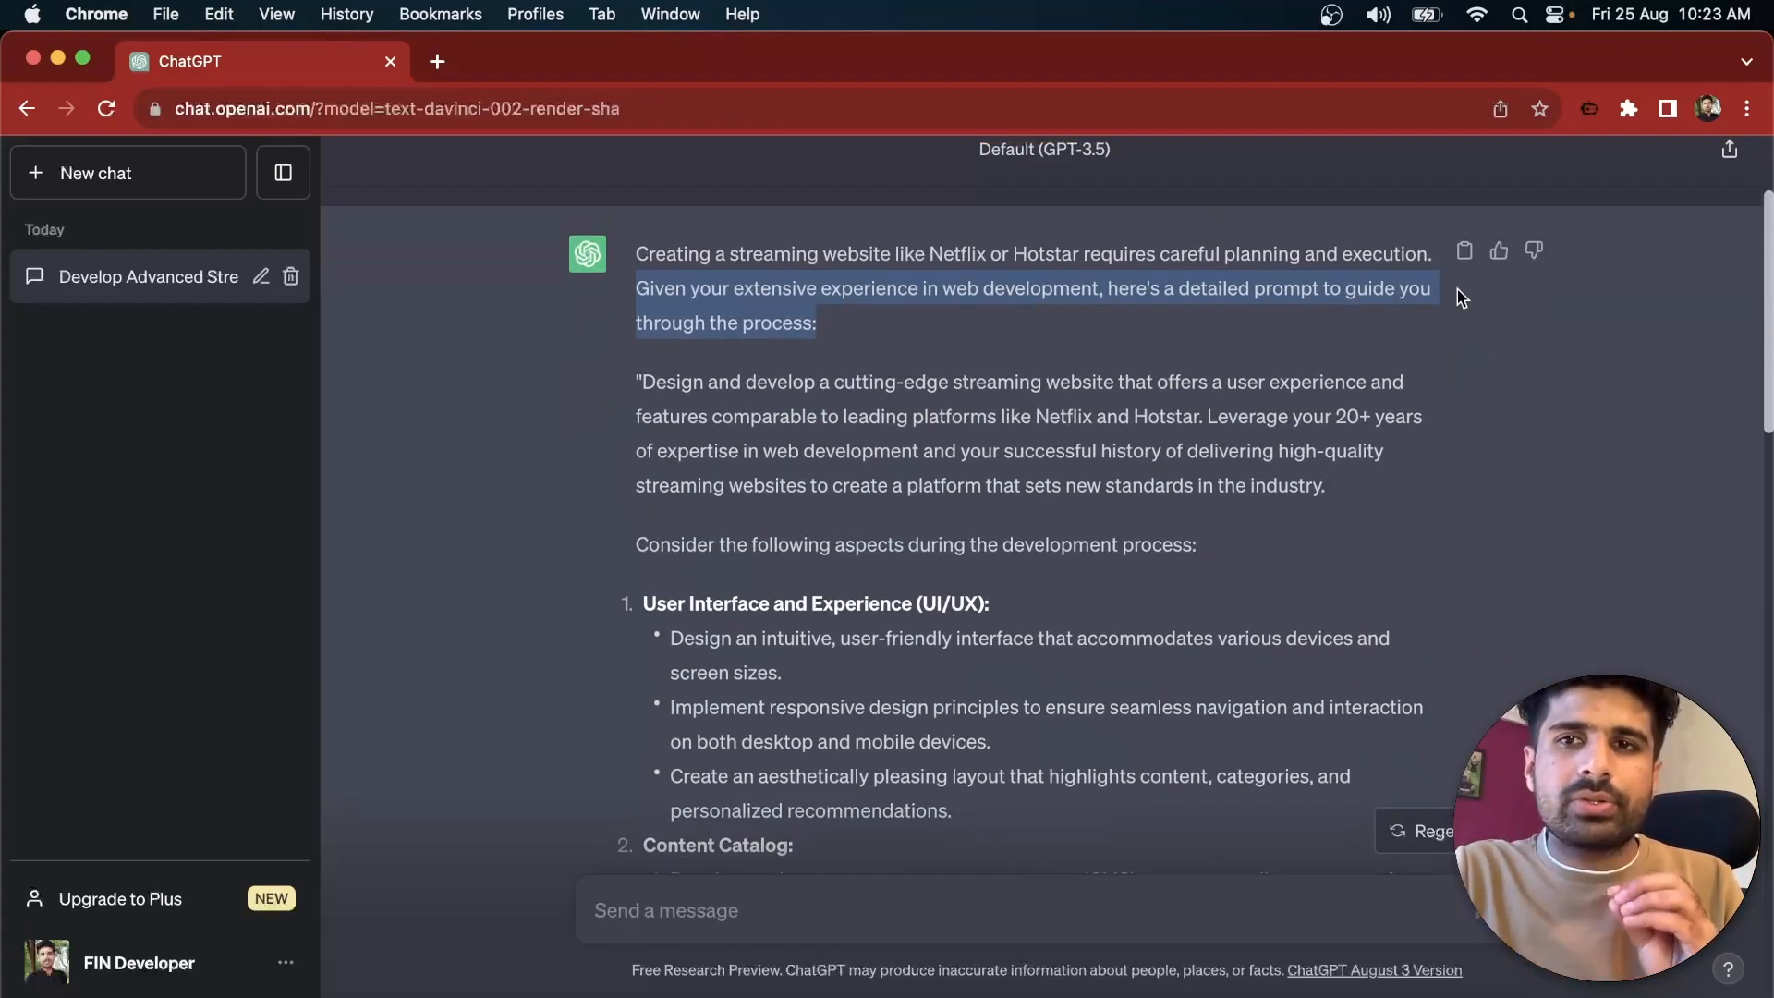
Step: Paste the generated prompt as a new message and delete the closing text after its Legal Considerations section
scroll(1088, 591, down, 20)
click(681, 905)
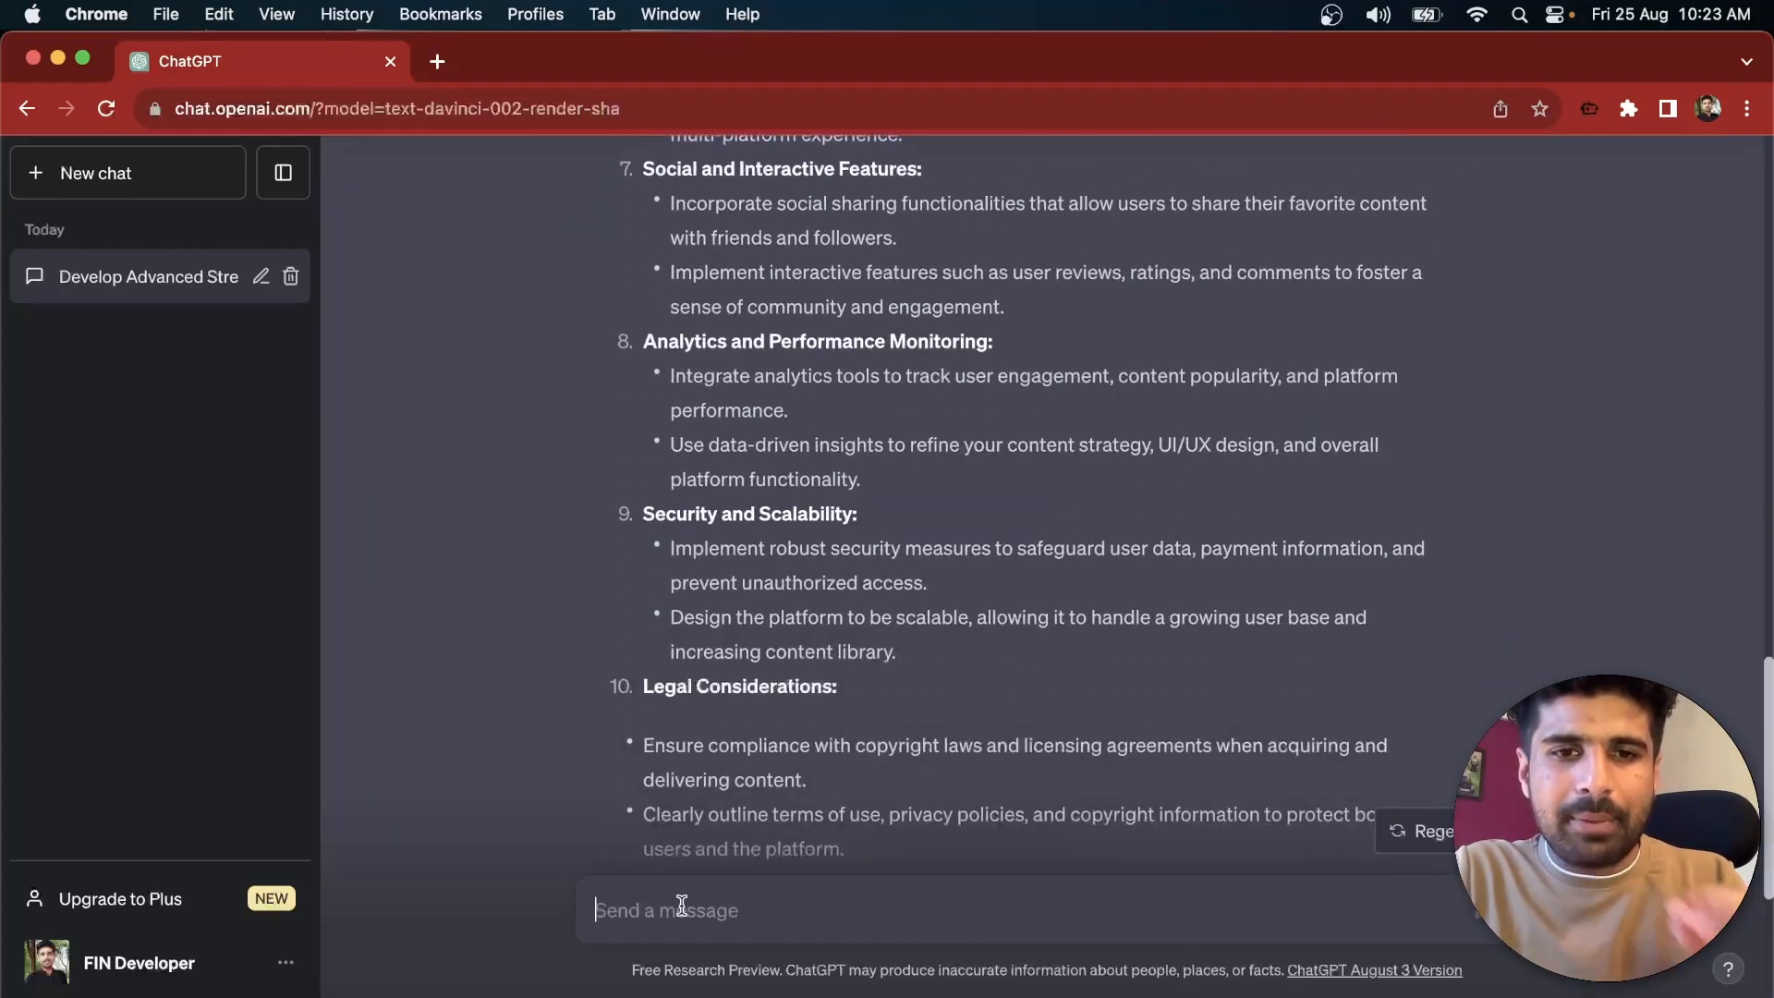
key(super+v)
drag(763, 913, 591, 772)
key(BackSpace)
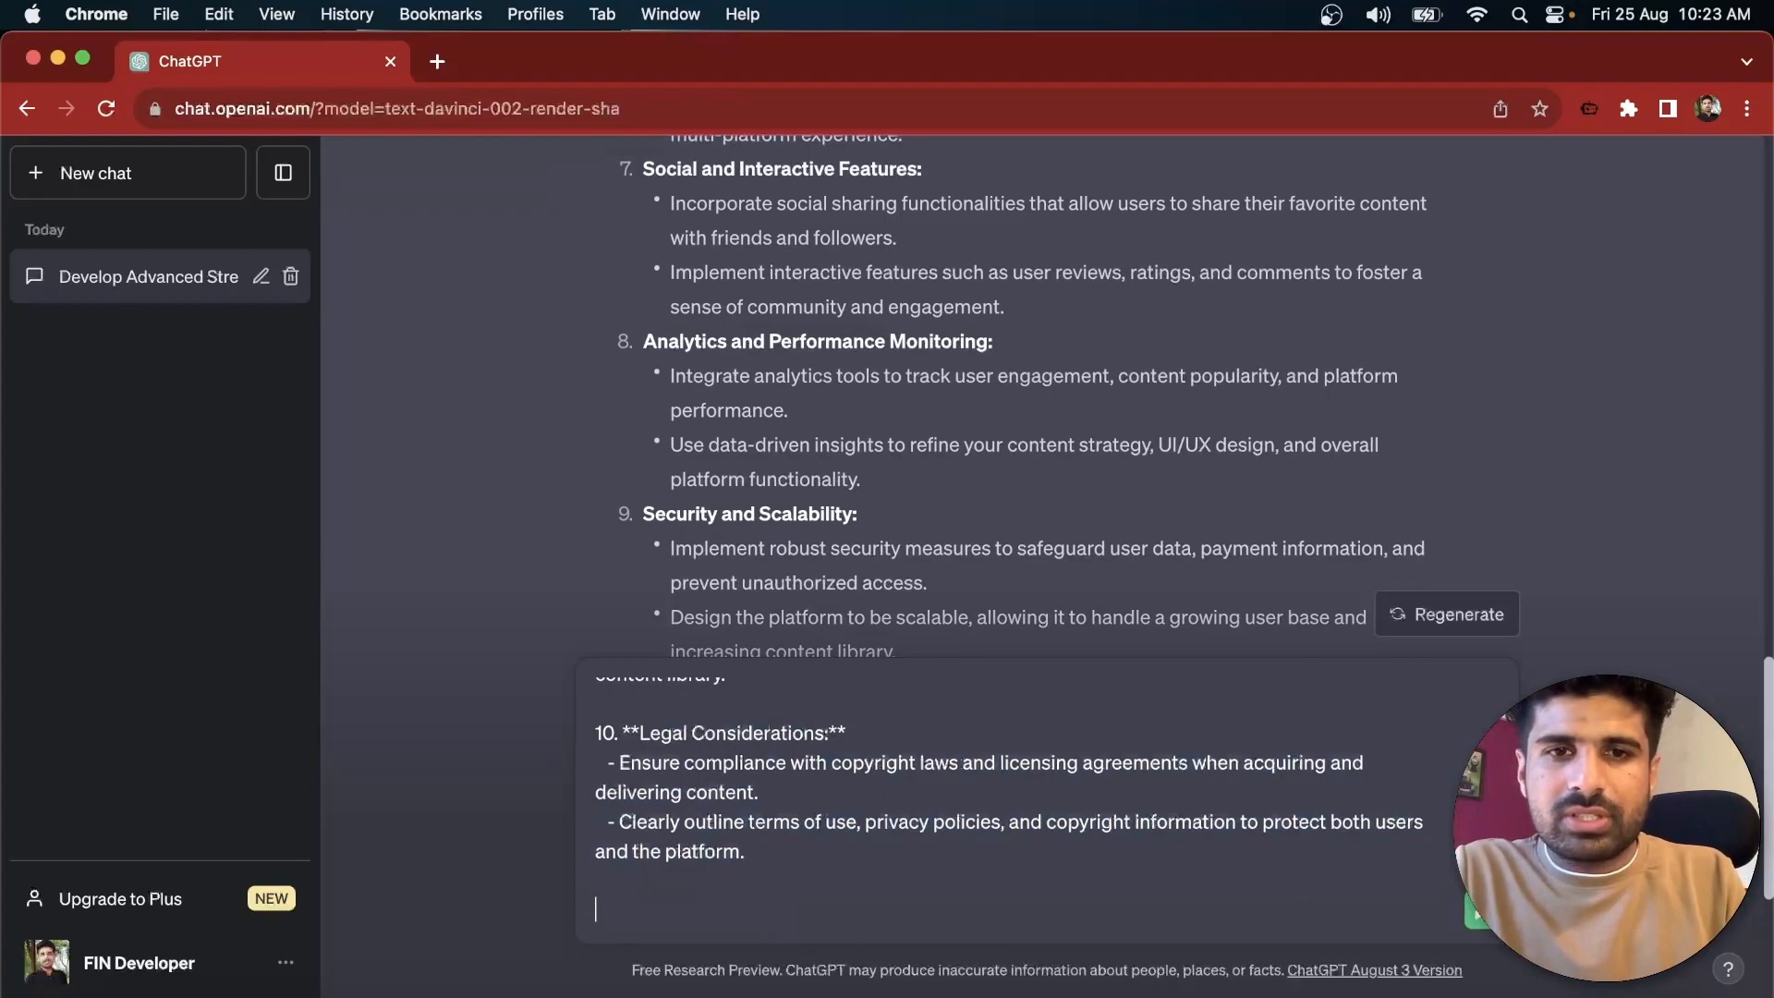
Step: Add "write code for above prompt" below the pasted prompt and send the message
text(writ)
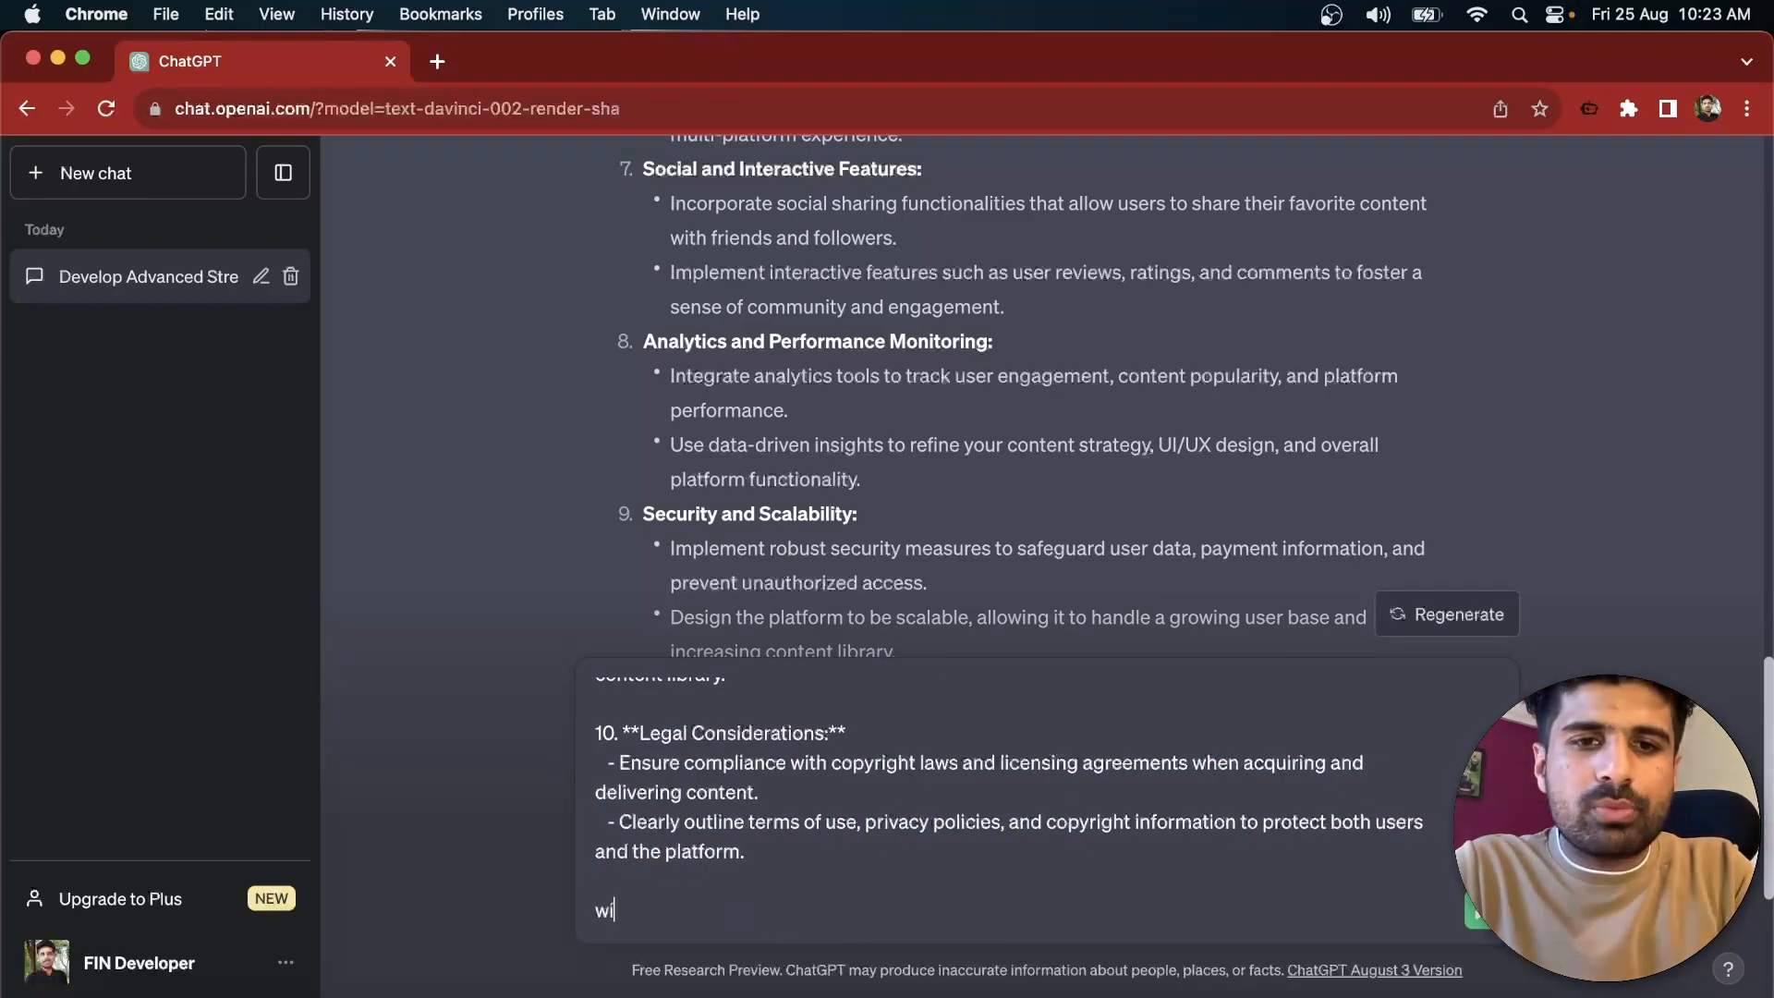
text(e code for above prompt)
key(Return)
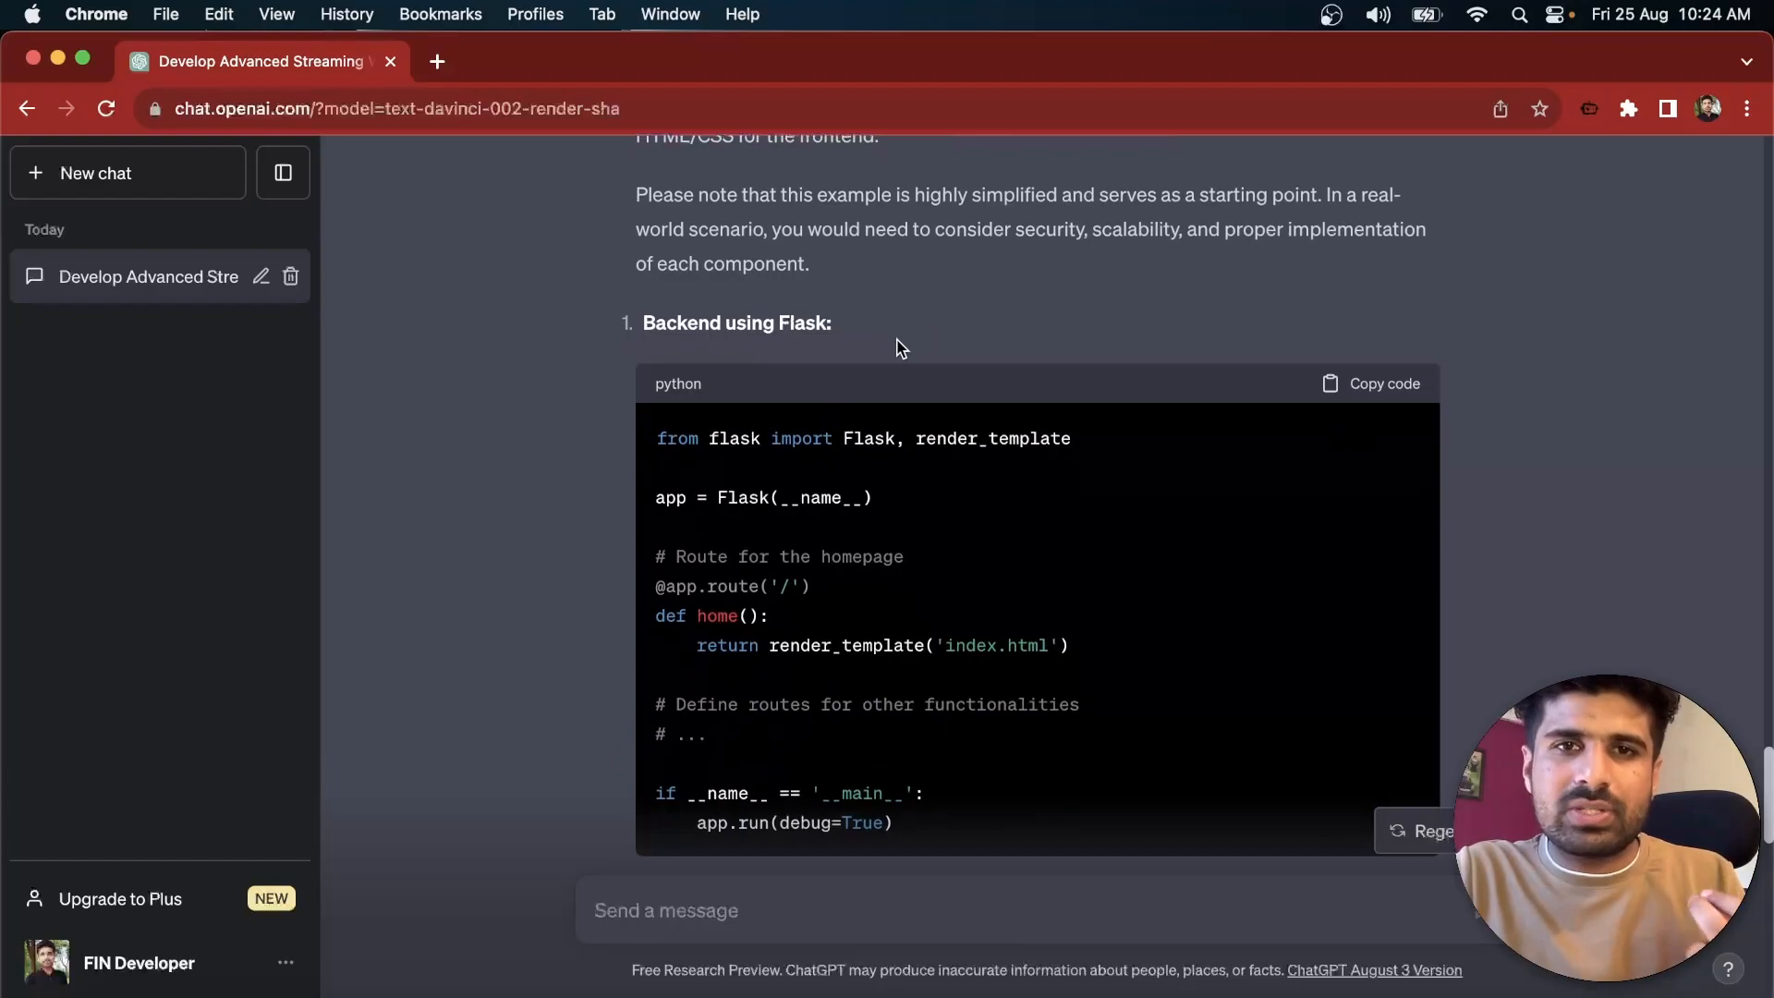
Step: Copy the original request at the start of the conversation and paste it as a new message
scroll(901, 347, down, 6)
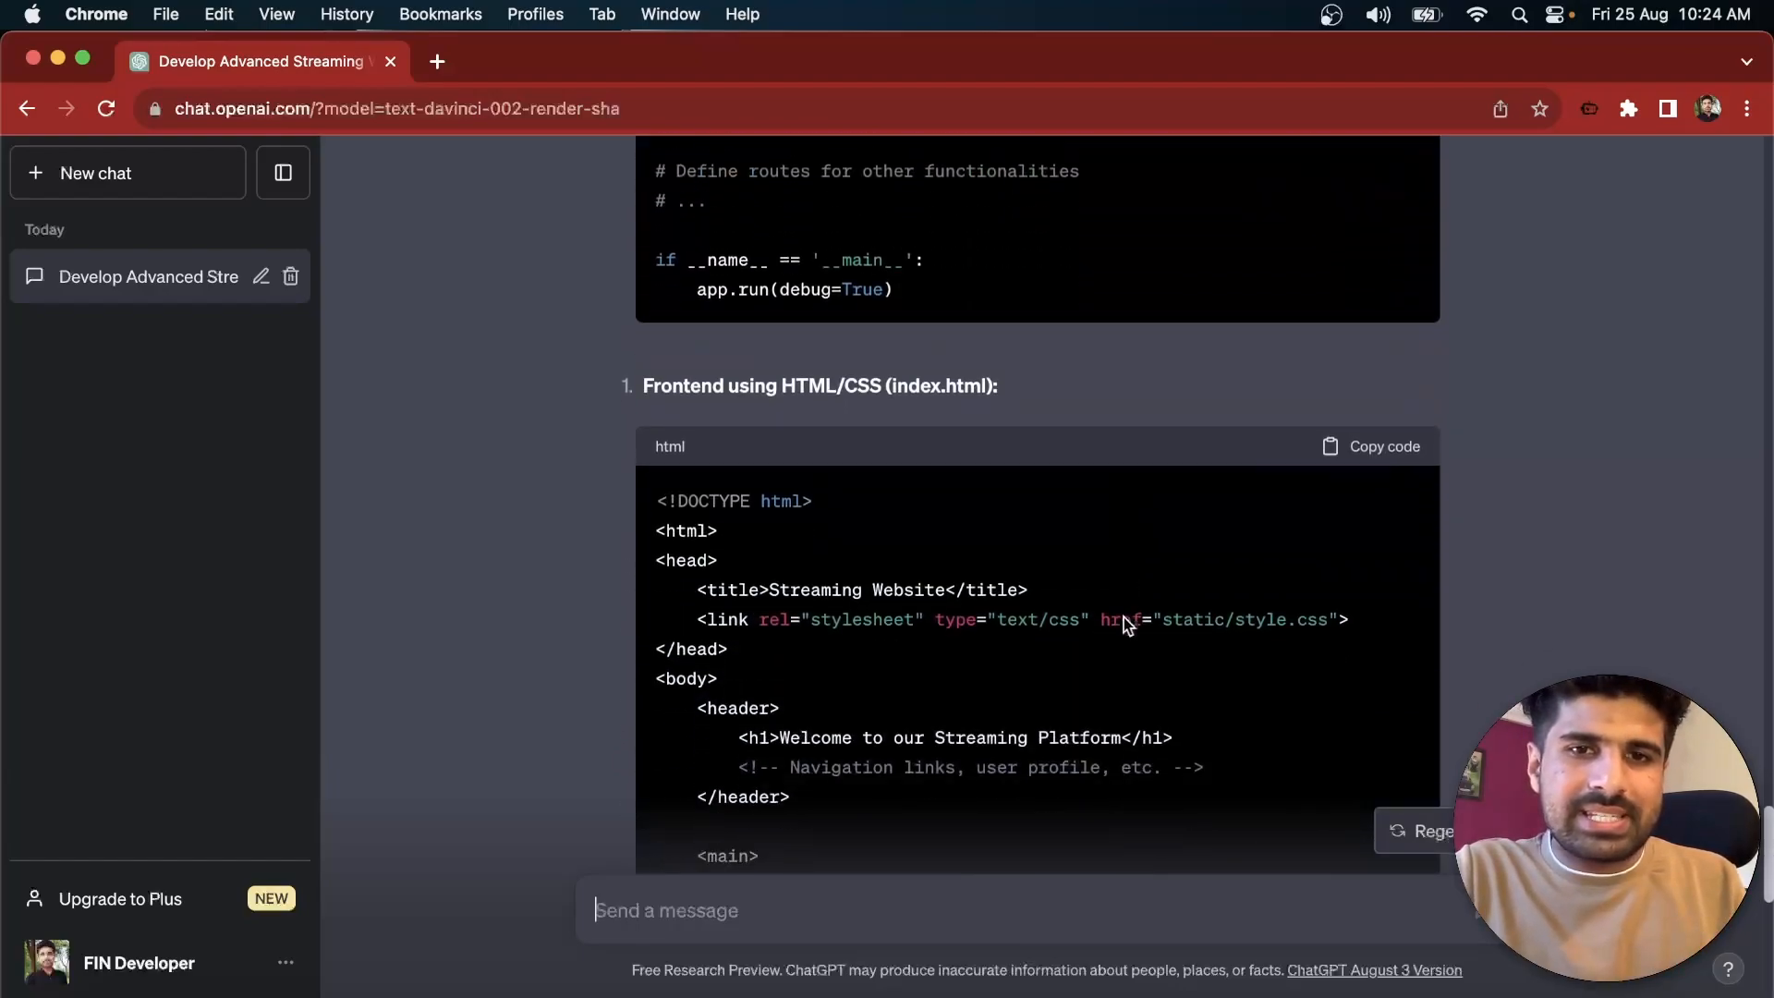
scroll(1124, 617, down, 12)
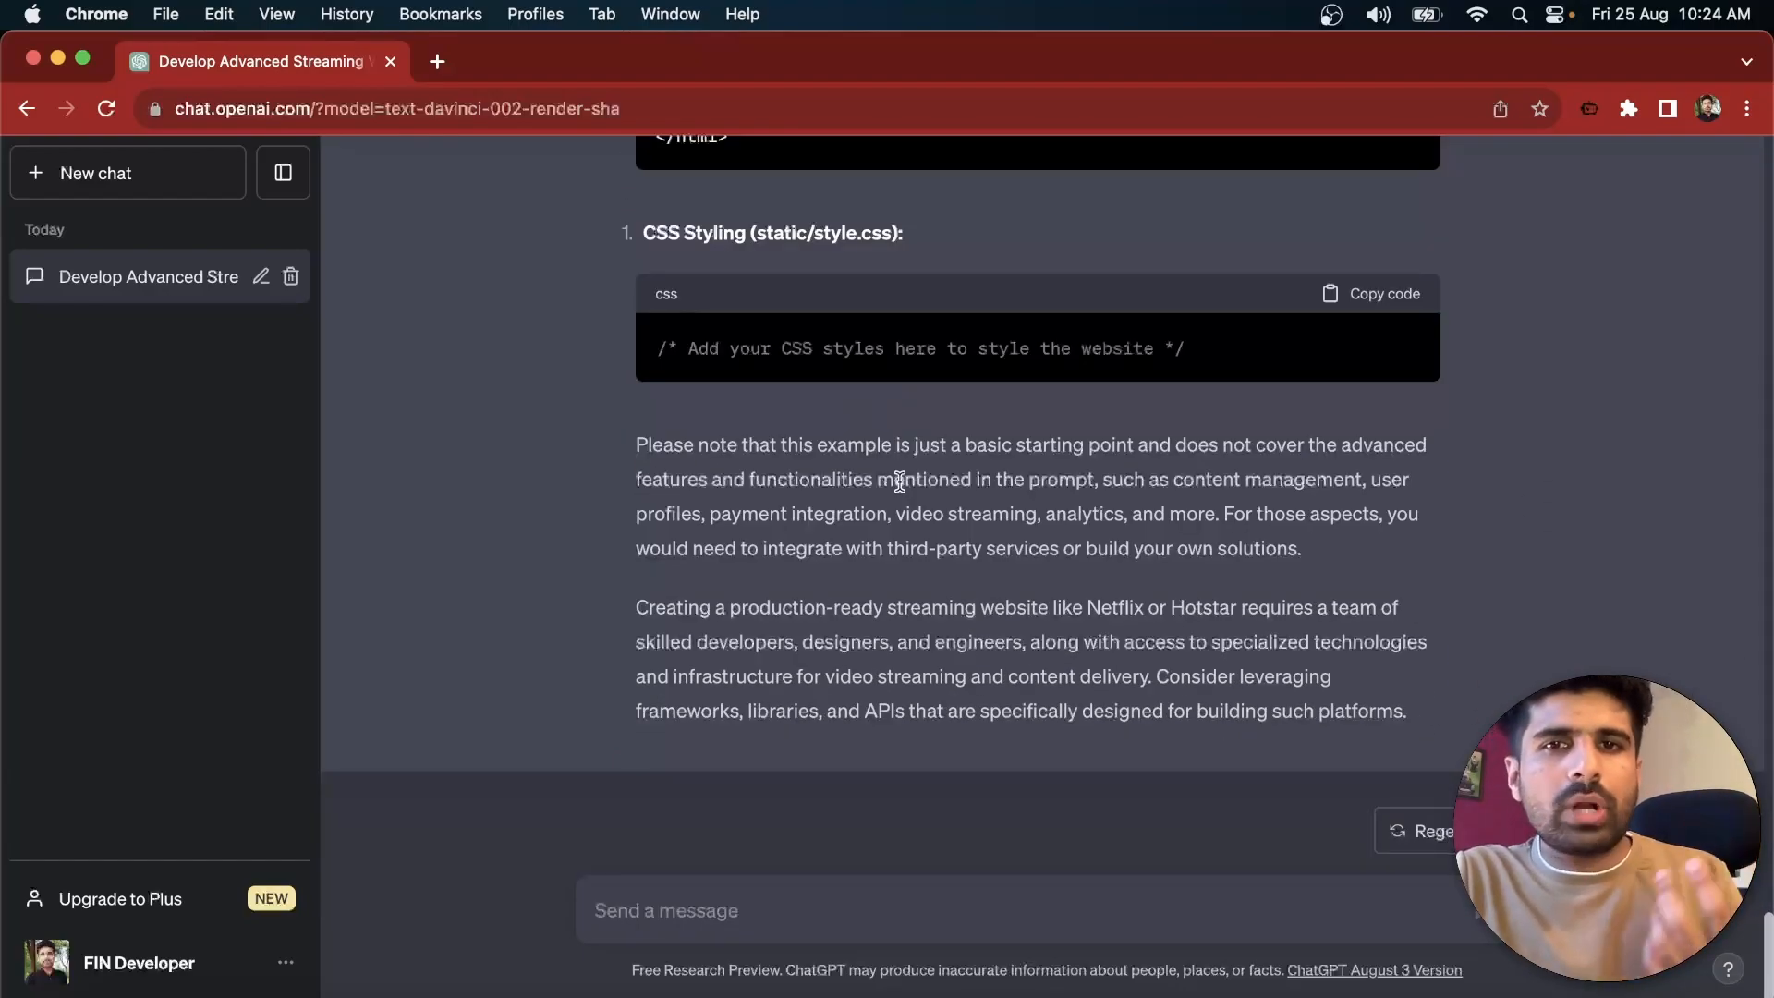
scroll(899, 481, up, 1)
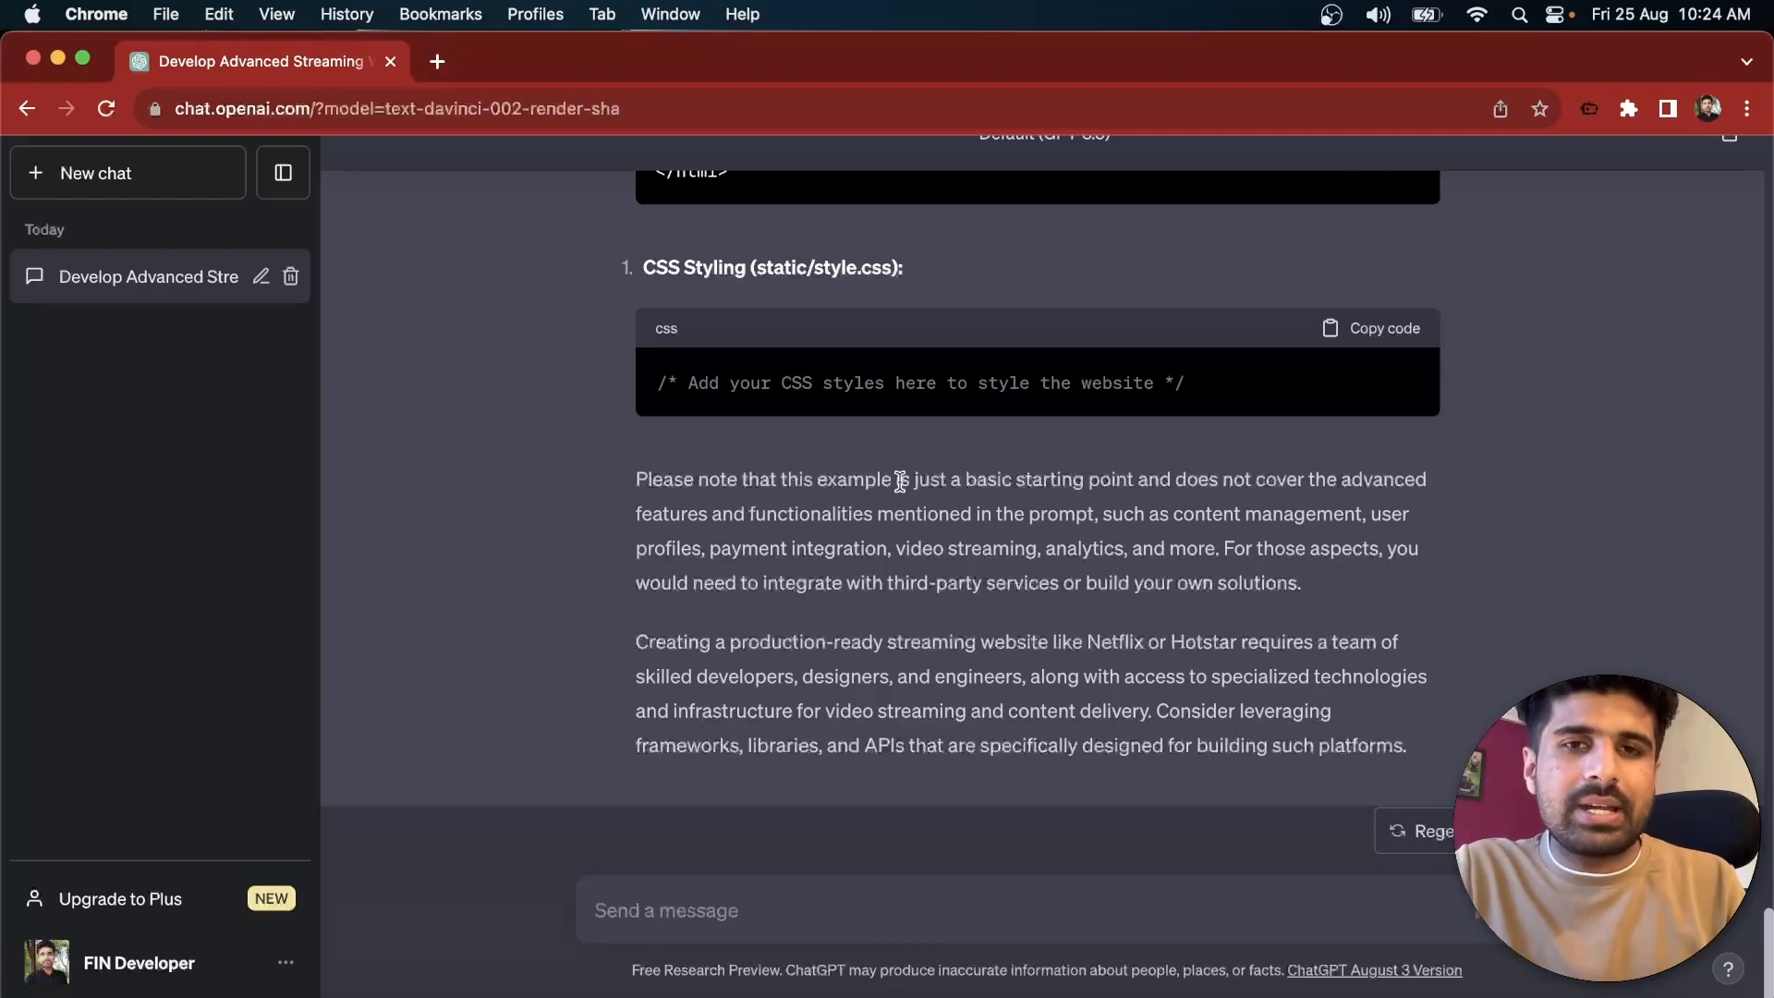
scroll(900, 480, up, 1)
scroll(900, 482, up, 15)
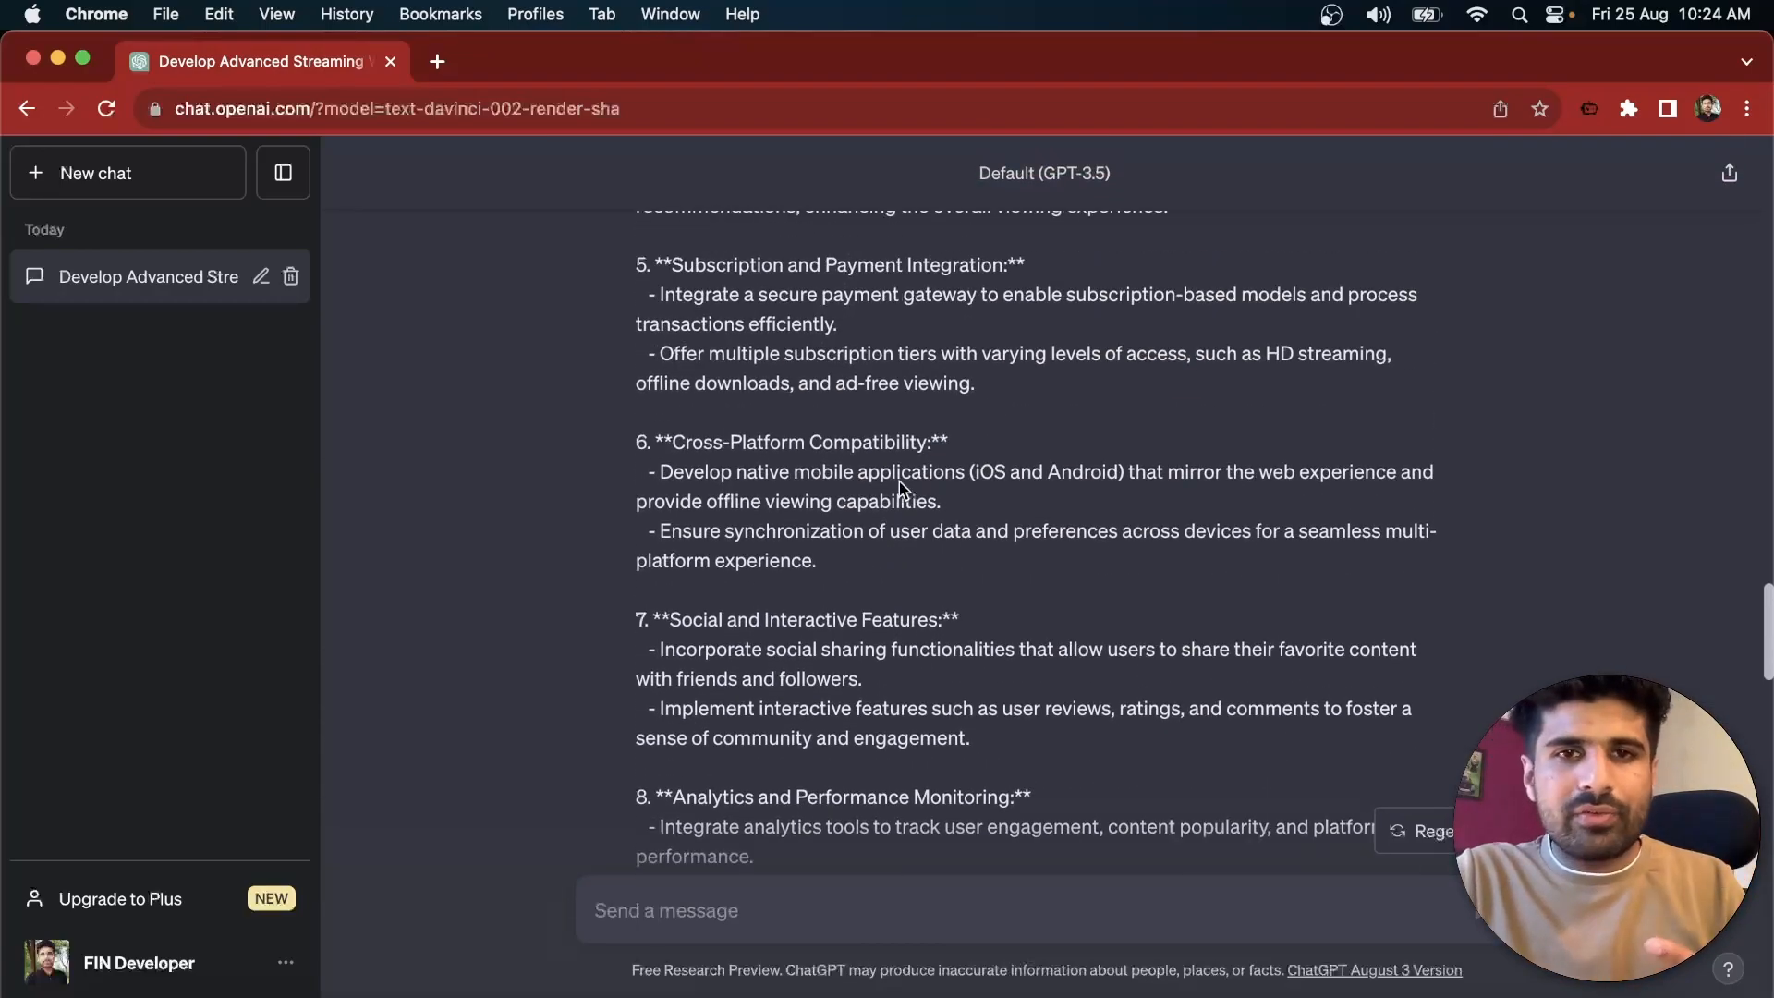
scroll(900, 480, up, 10)
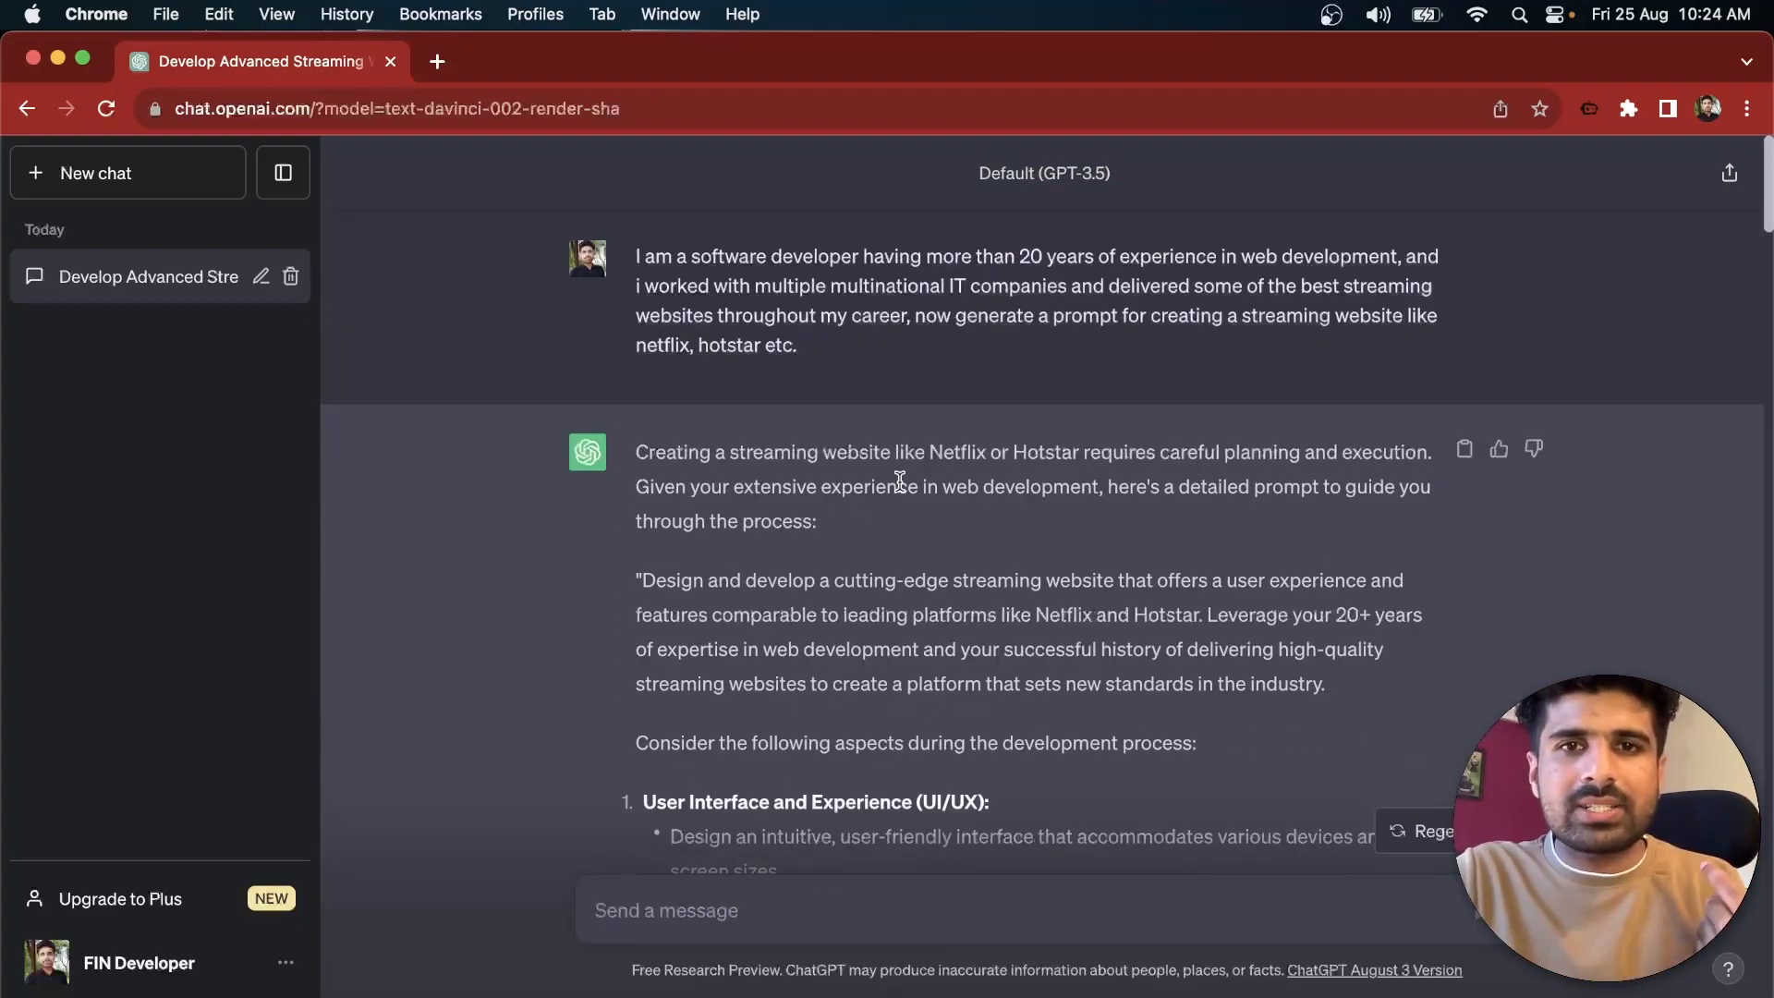
drag(805, 357, 626, 265)
key(super+c)
click(785, 906)
key(super+v)
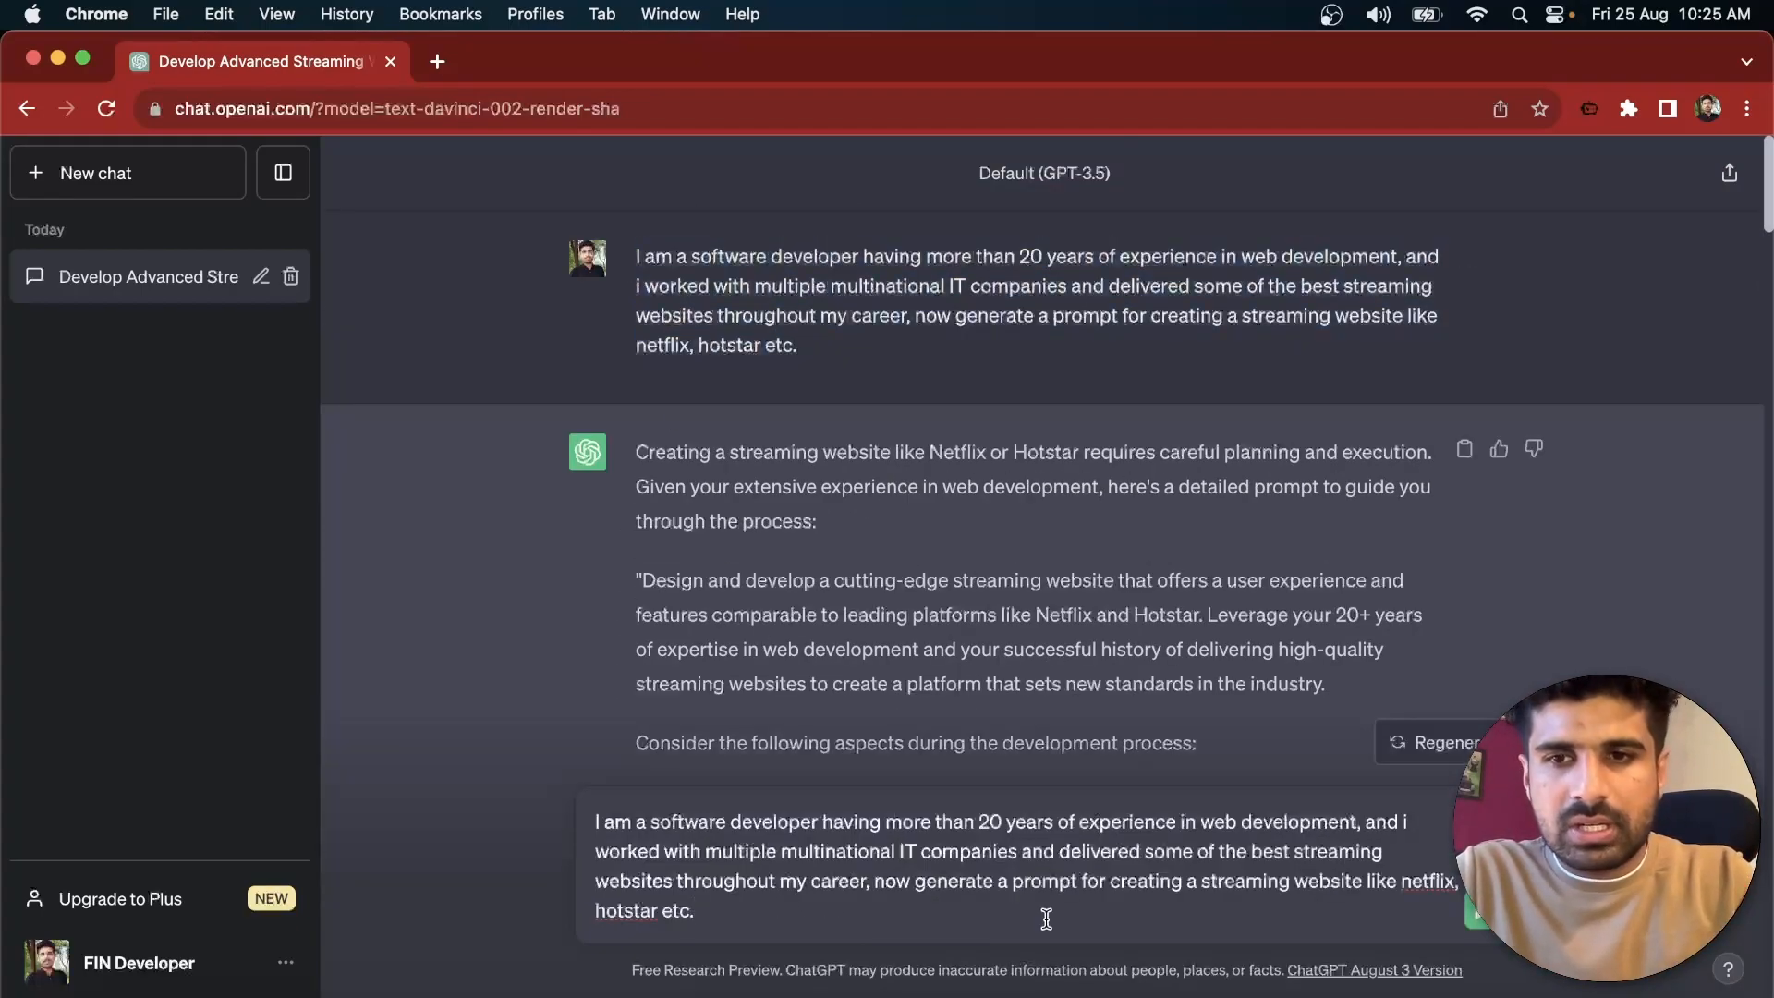
Step: Append ", use js, react, html , css as languages to create the website, also use some animations in website ." and make it "an interactive streaming website"
key(BackSpace)
text(, use js, react, html , css as languages to)
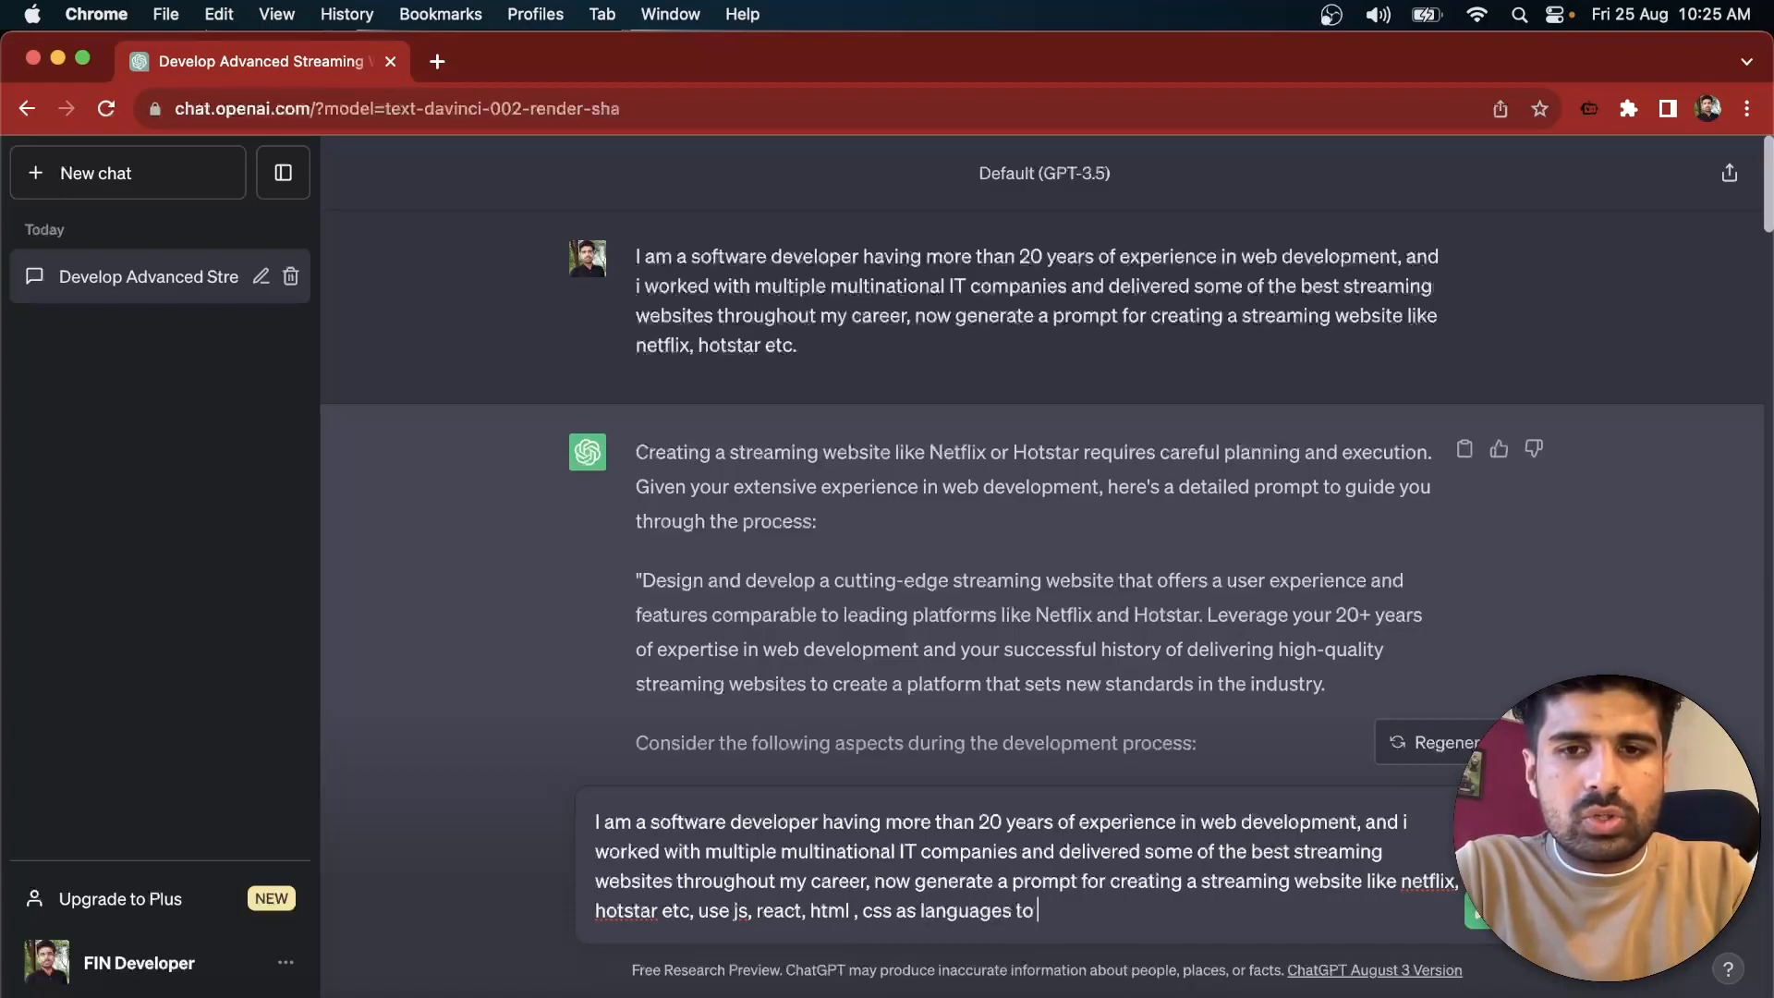
text(the)
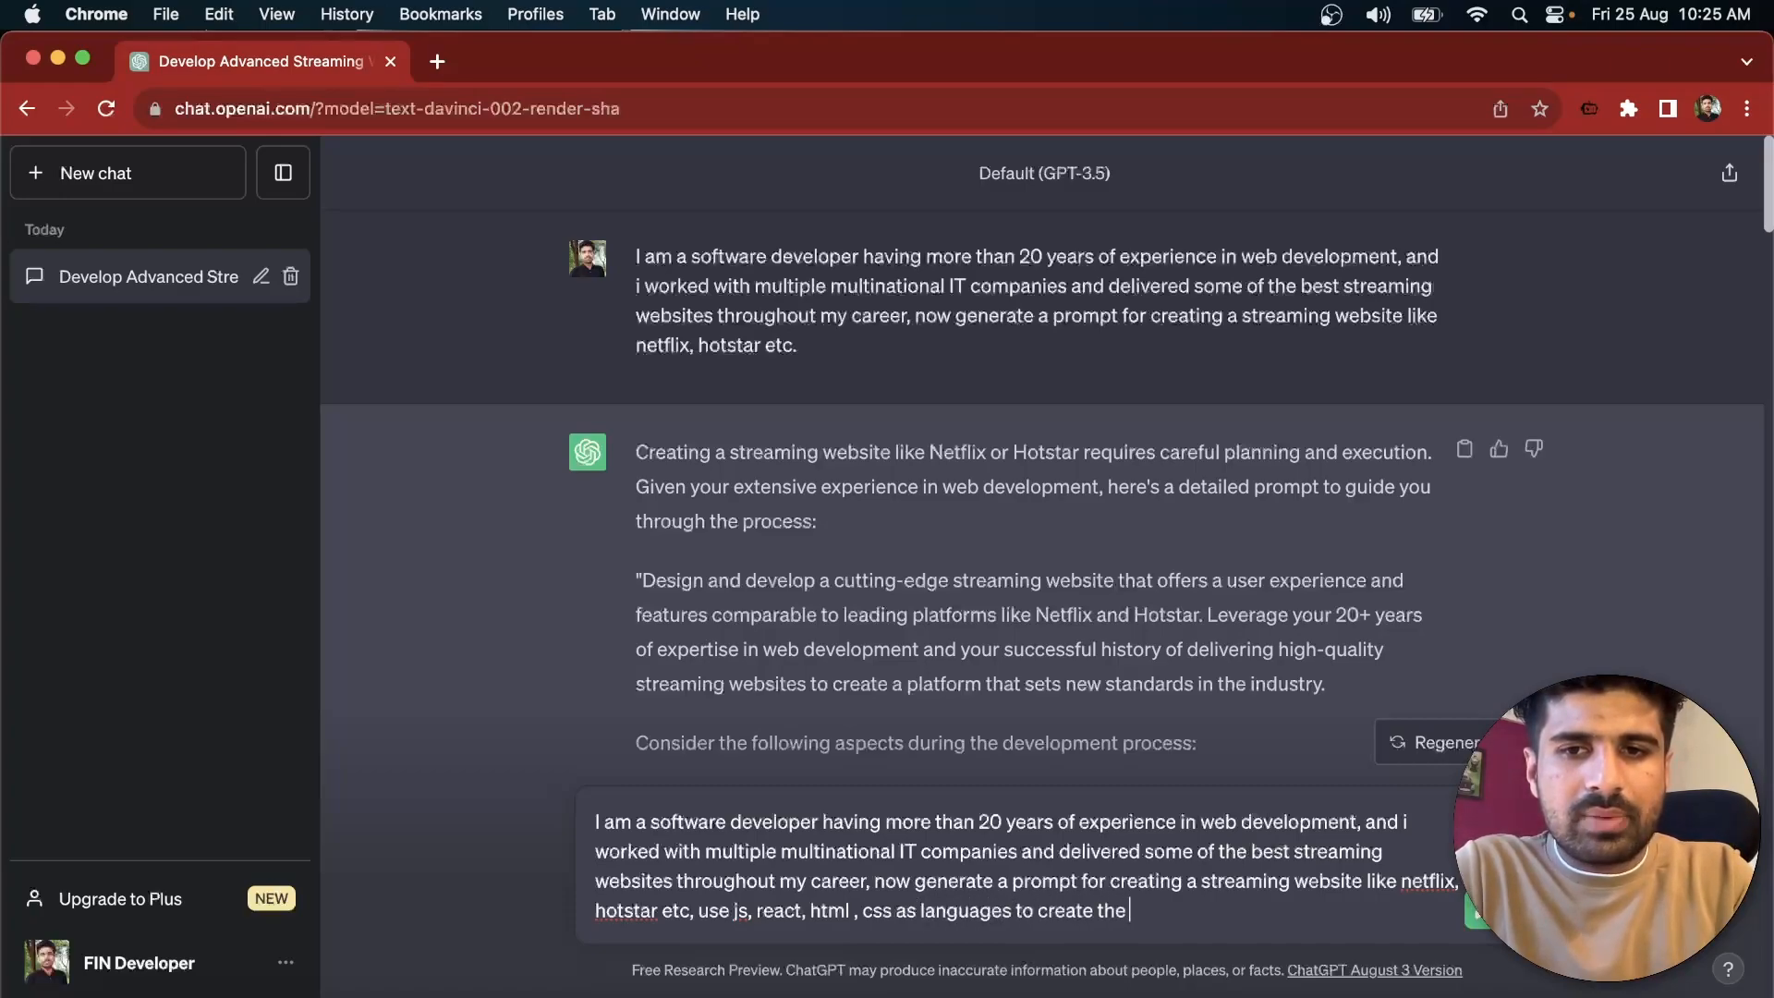
text( website, also use som)
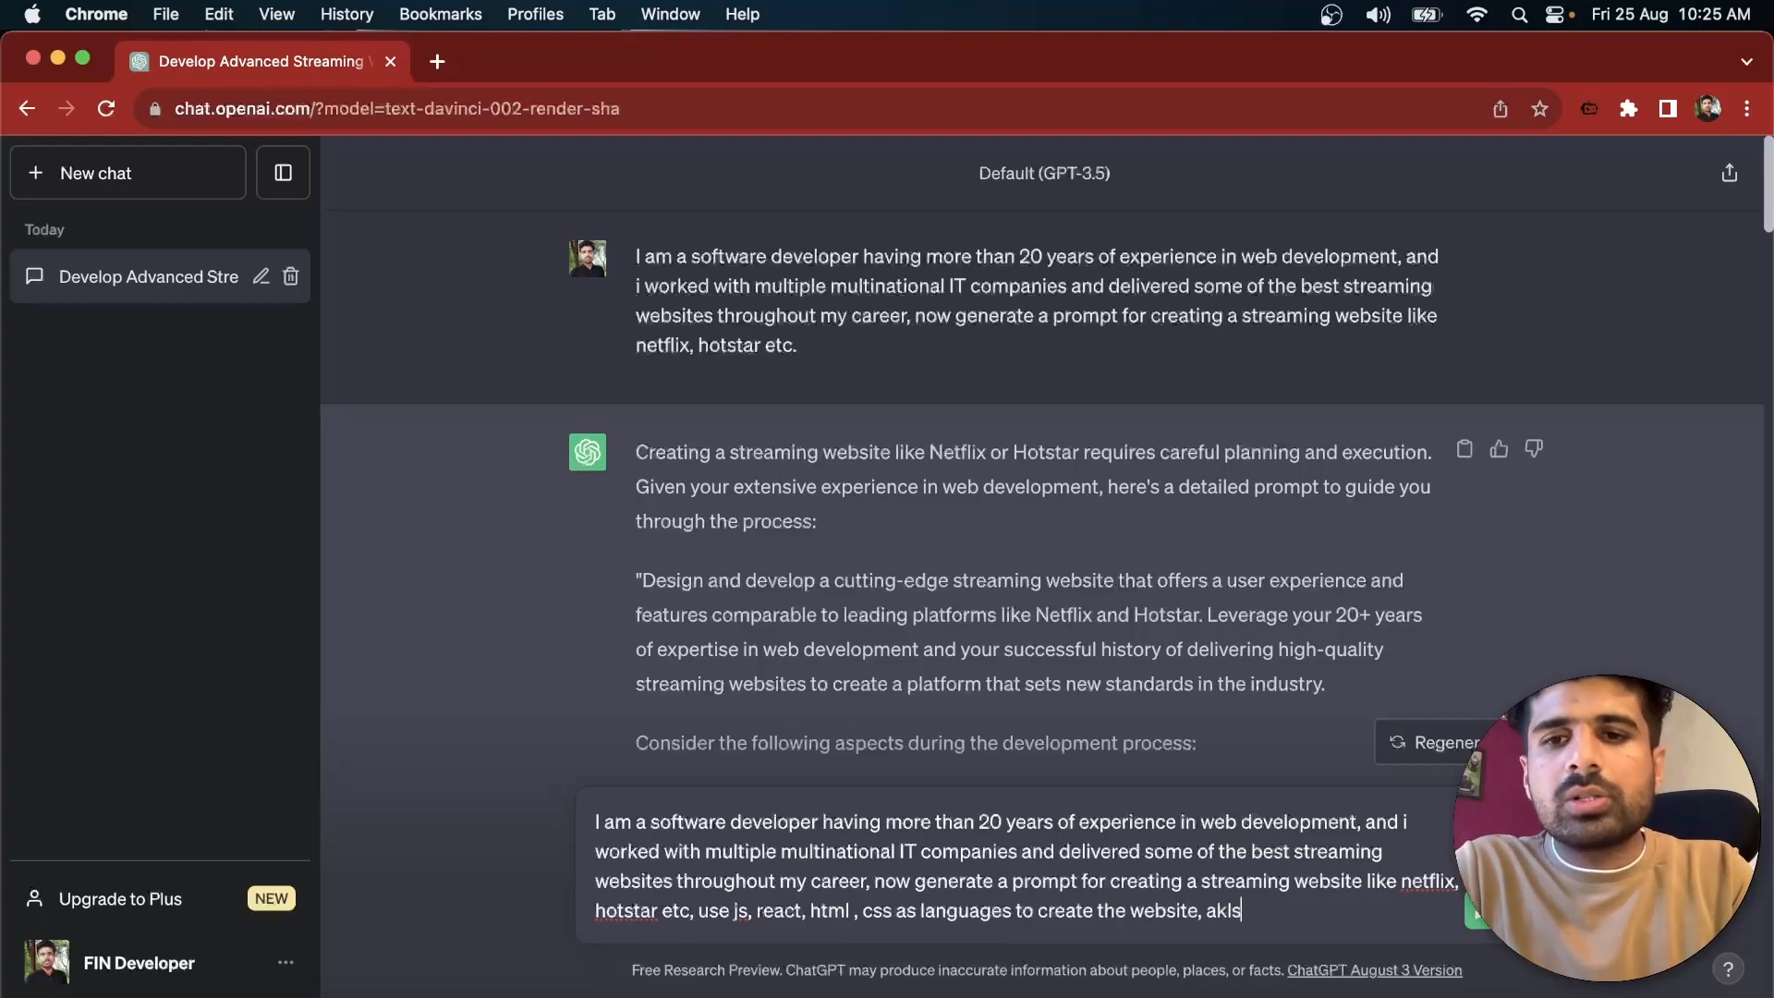
text(e)
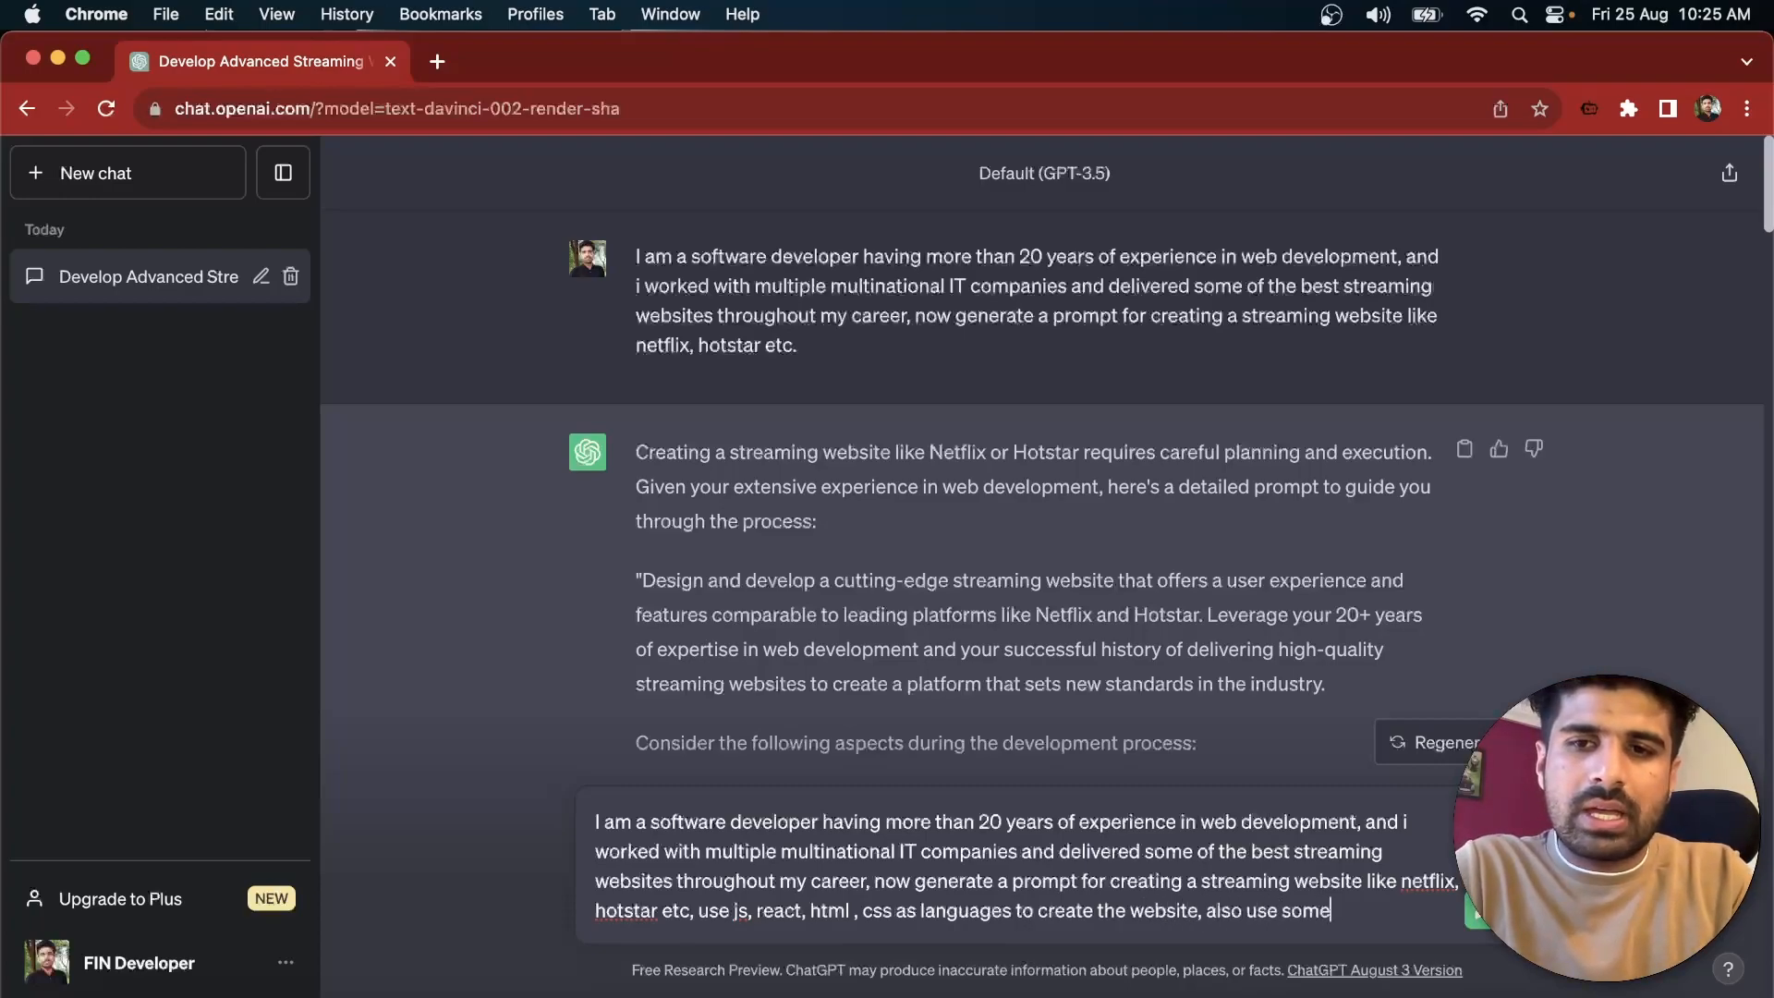
text( animations in)
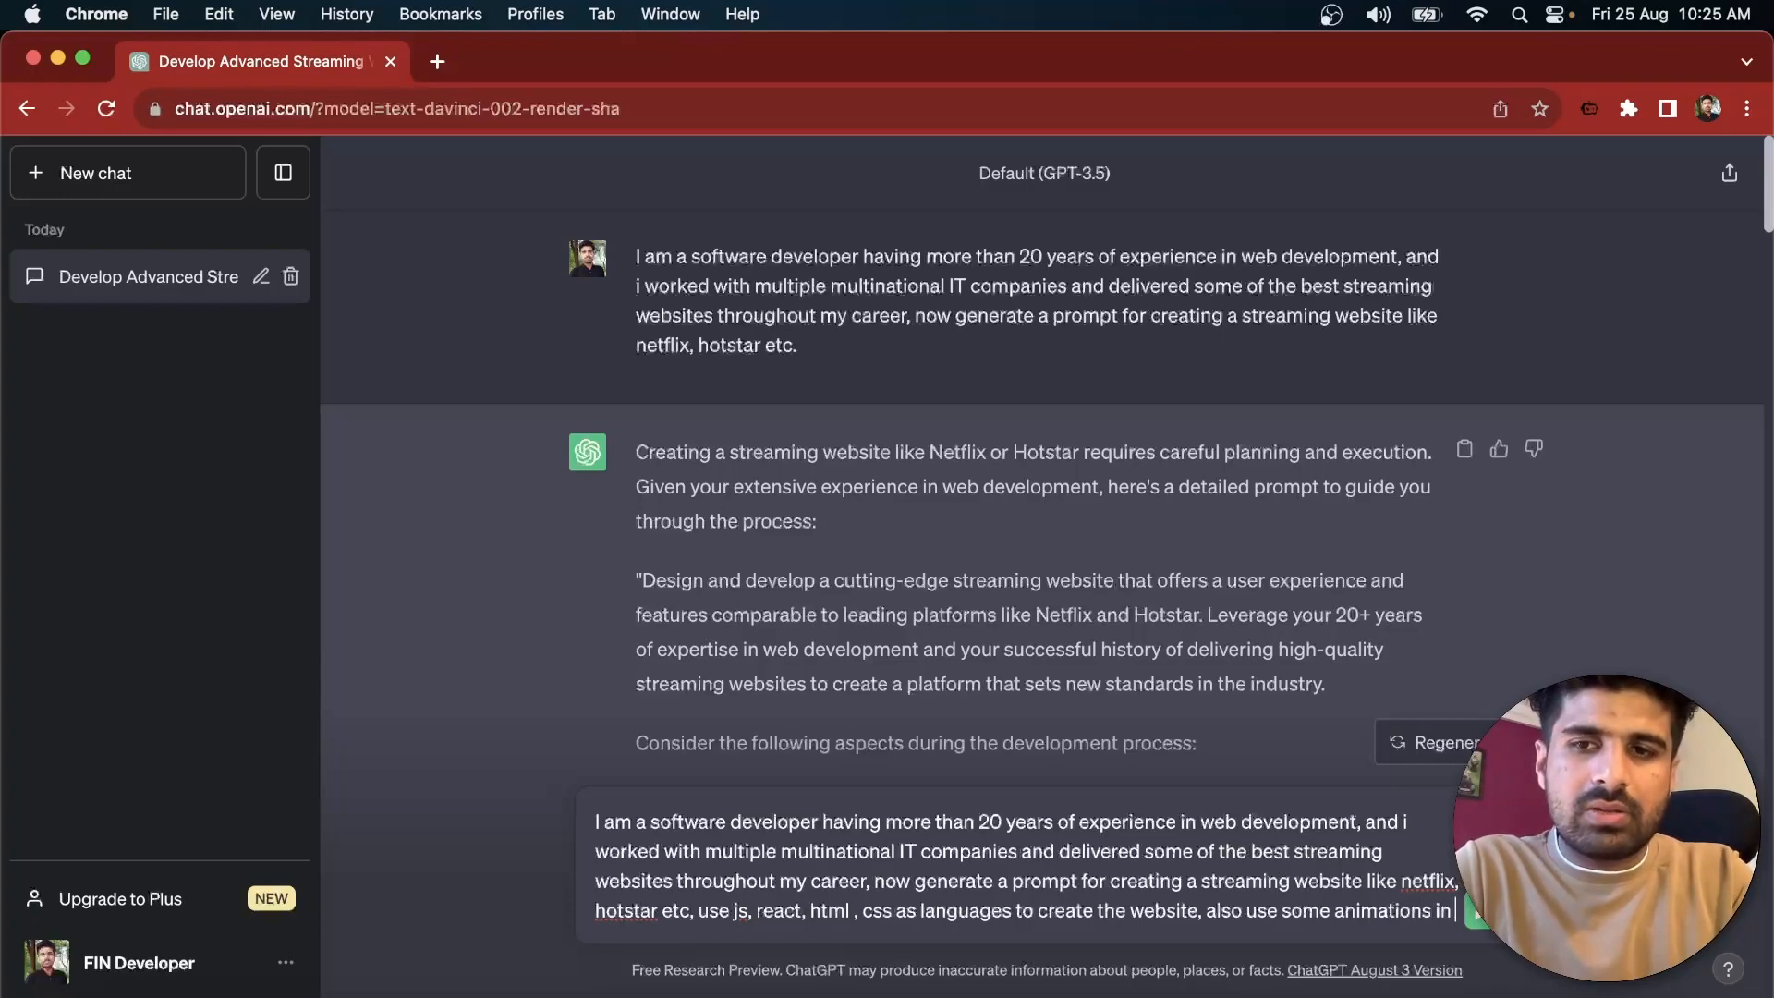
text( website .)
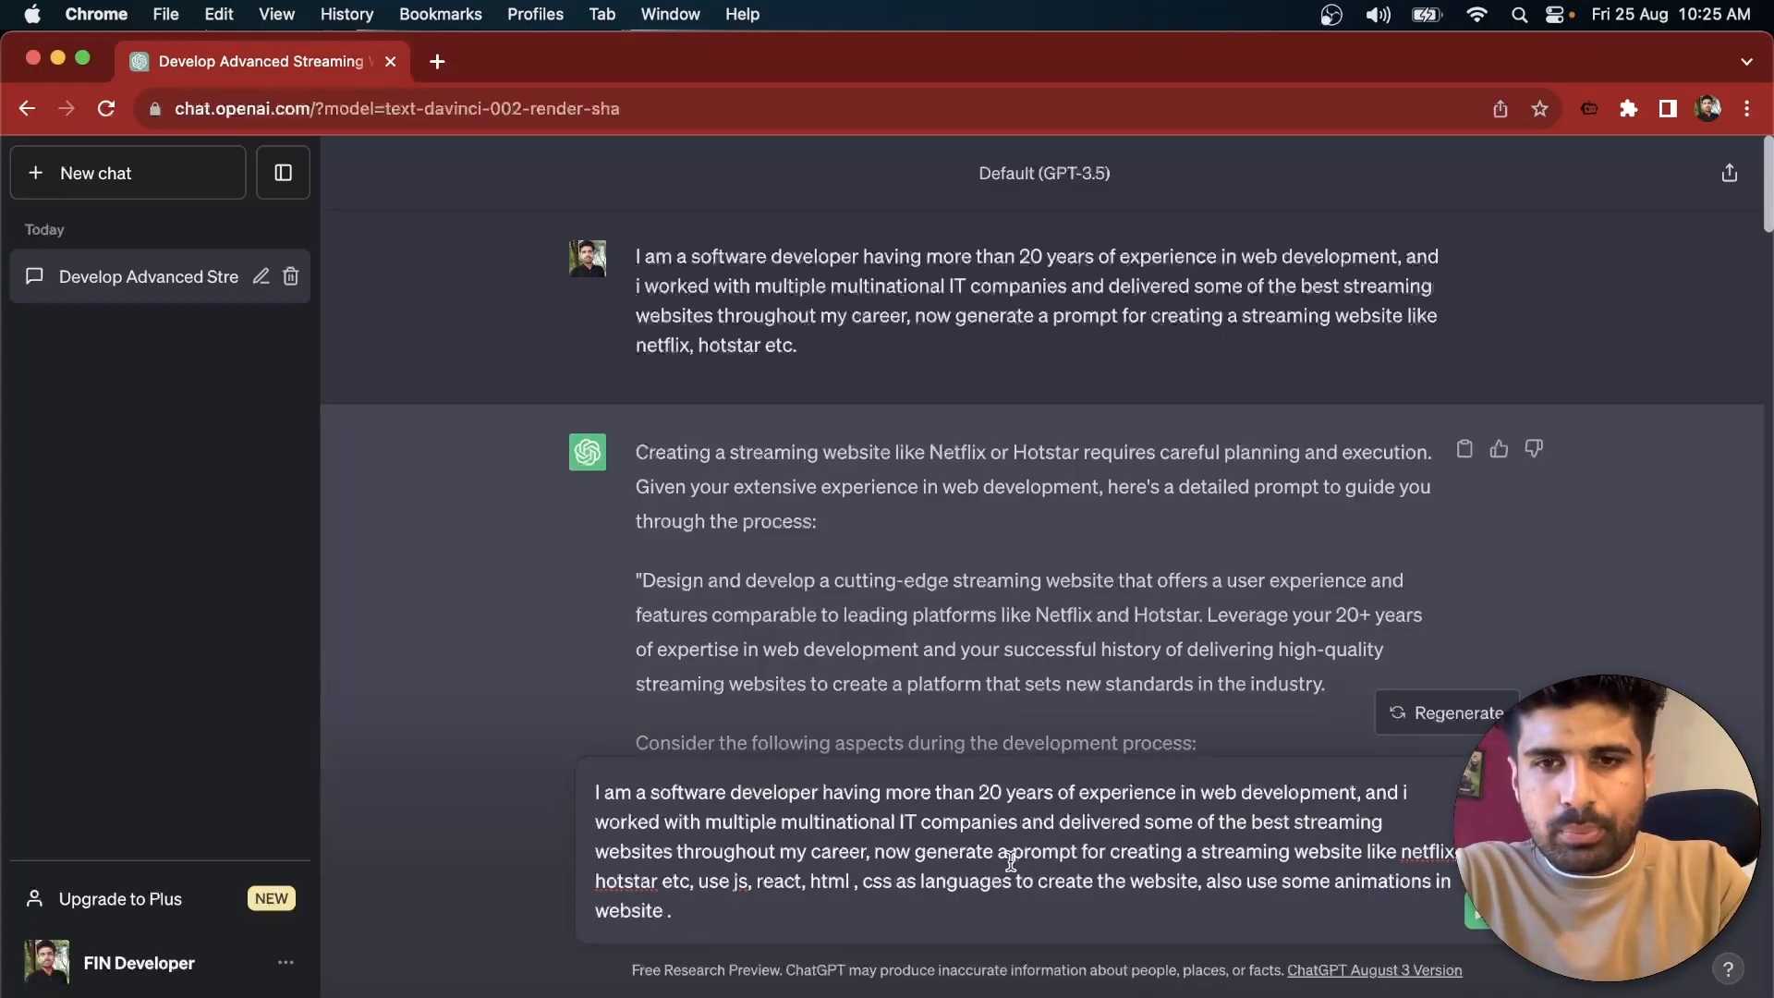
click(1198, 851)
text(n interactive)
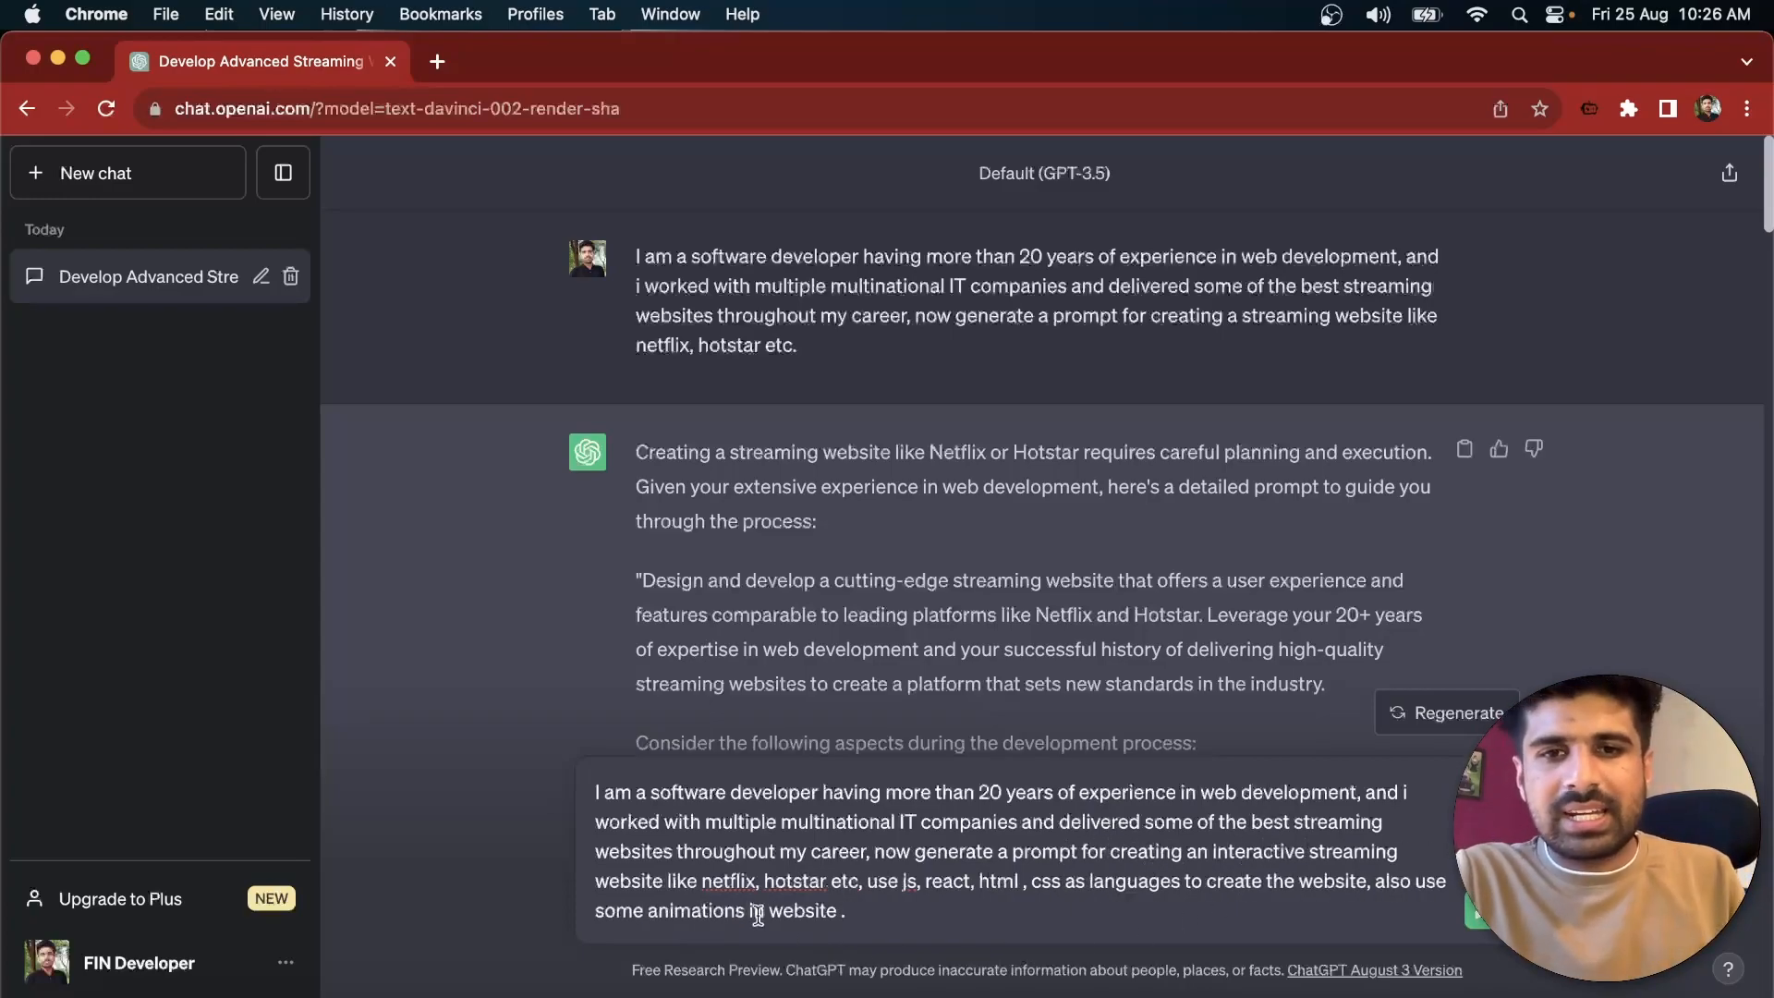
Step: Send the revised streaming-website request and review the guidelines in the newly generated prompt
key(Return)
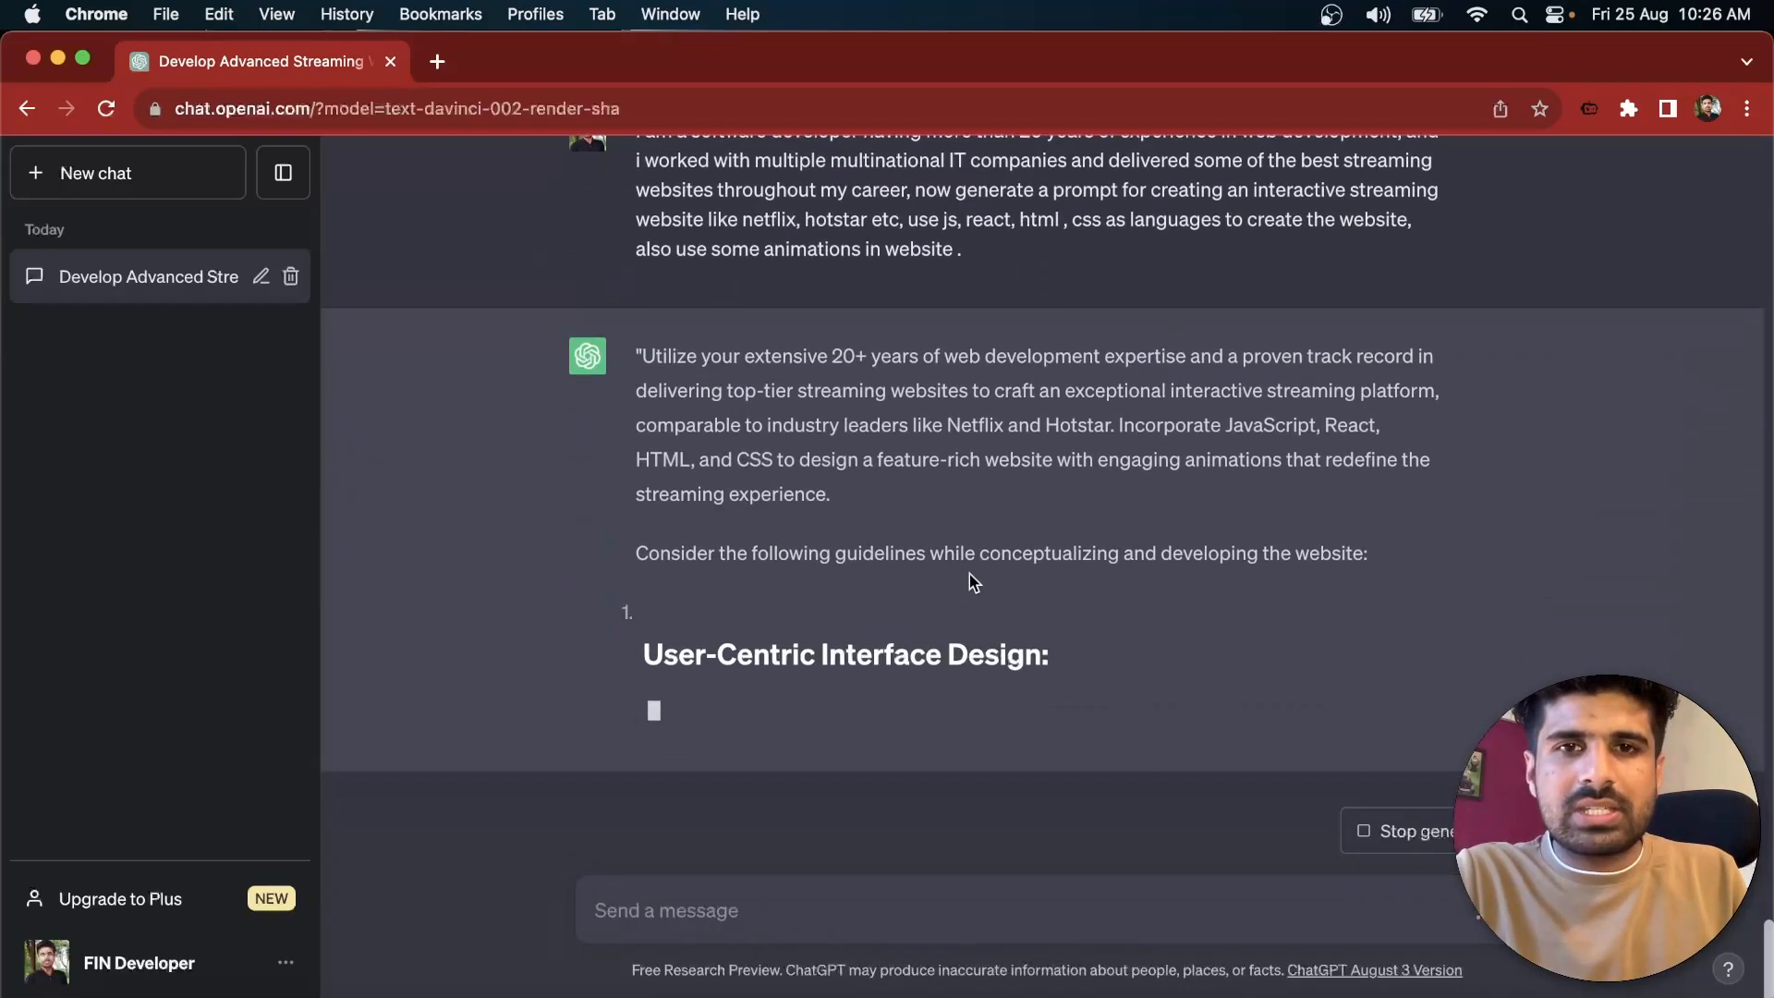
double_click(799, 226)
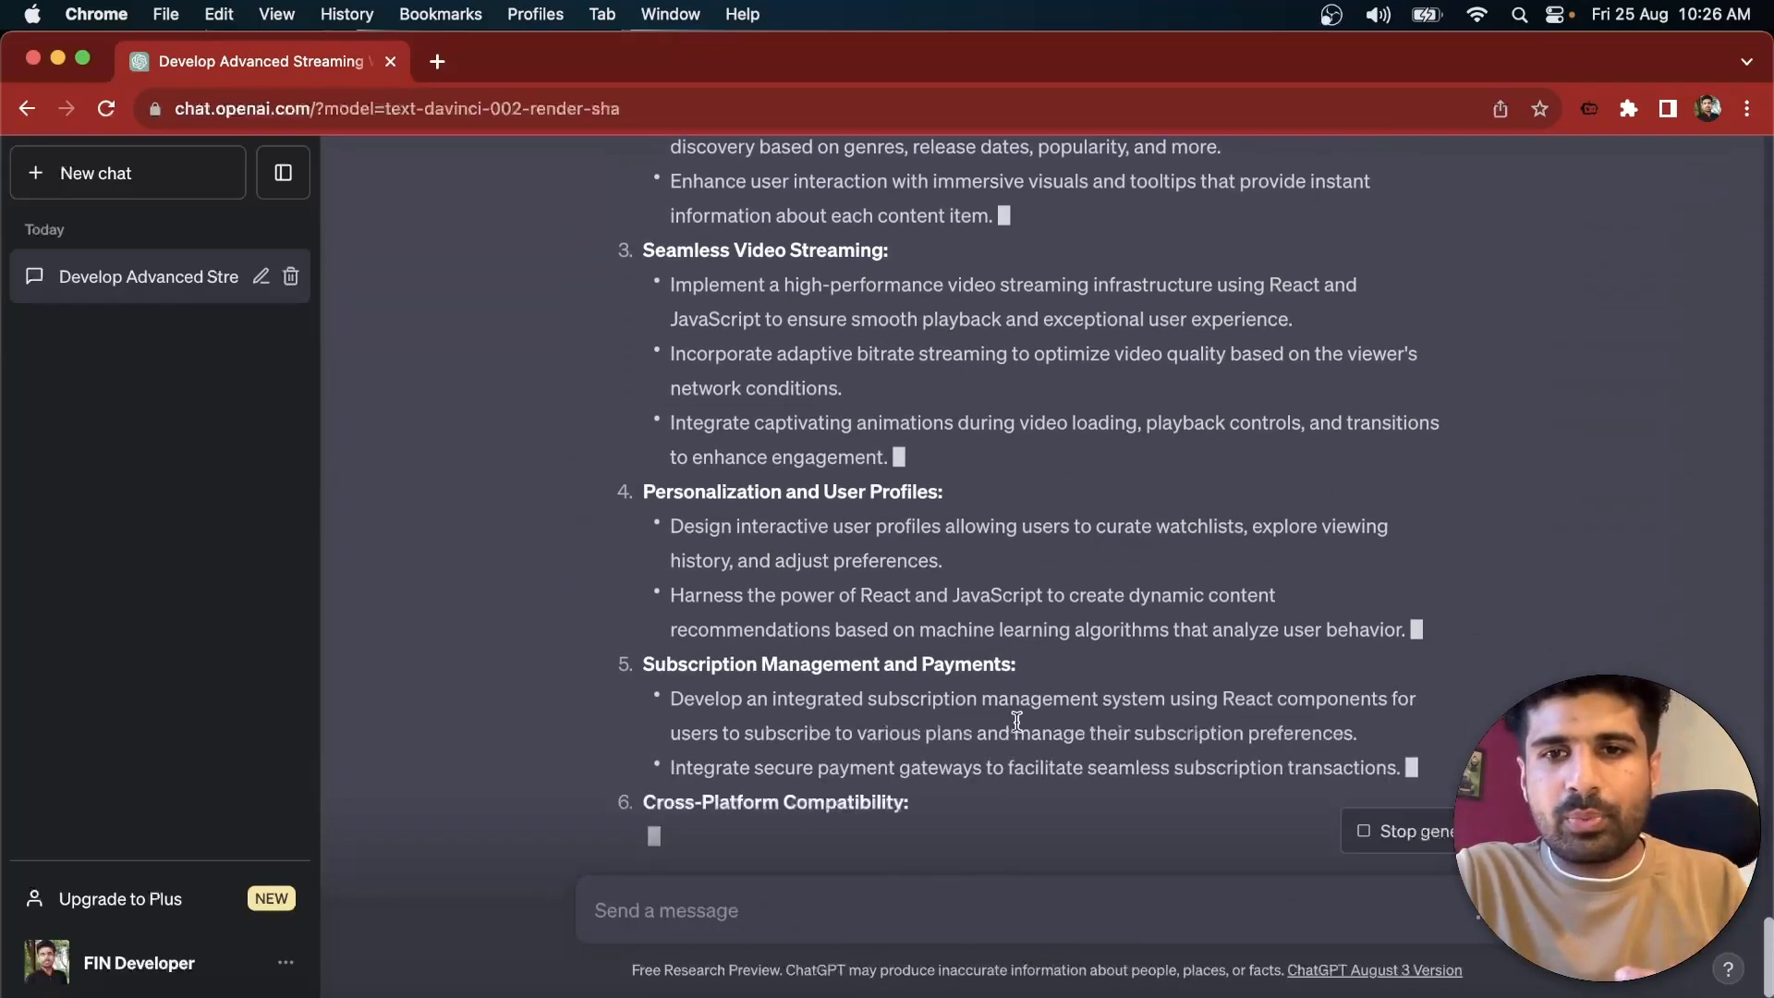
scroll(1238, 485, up, 15)
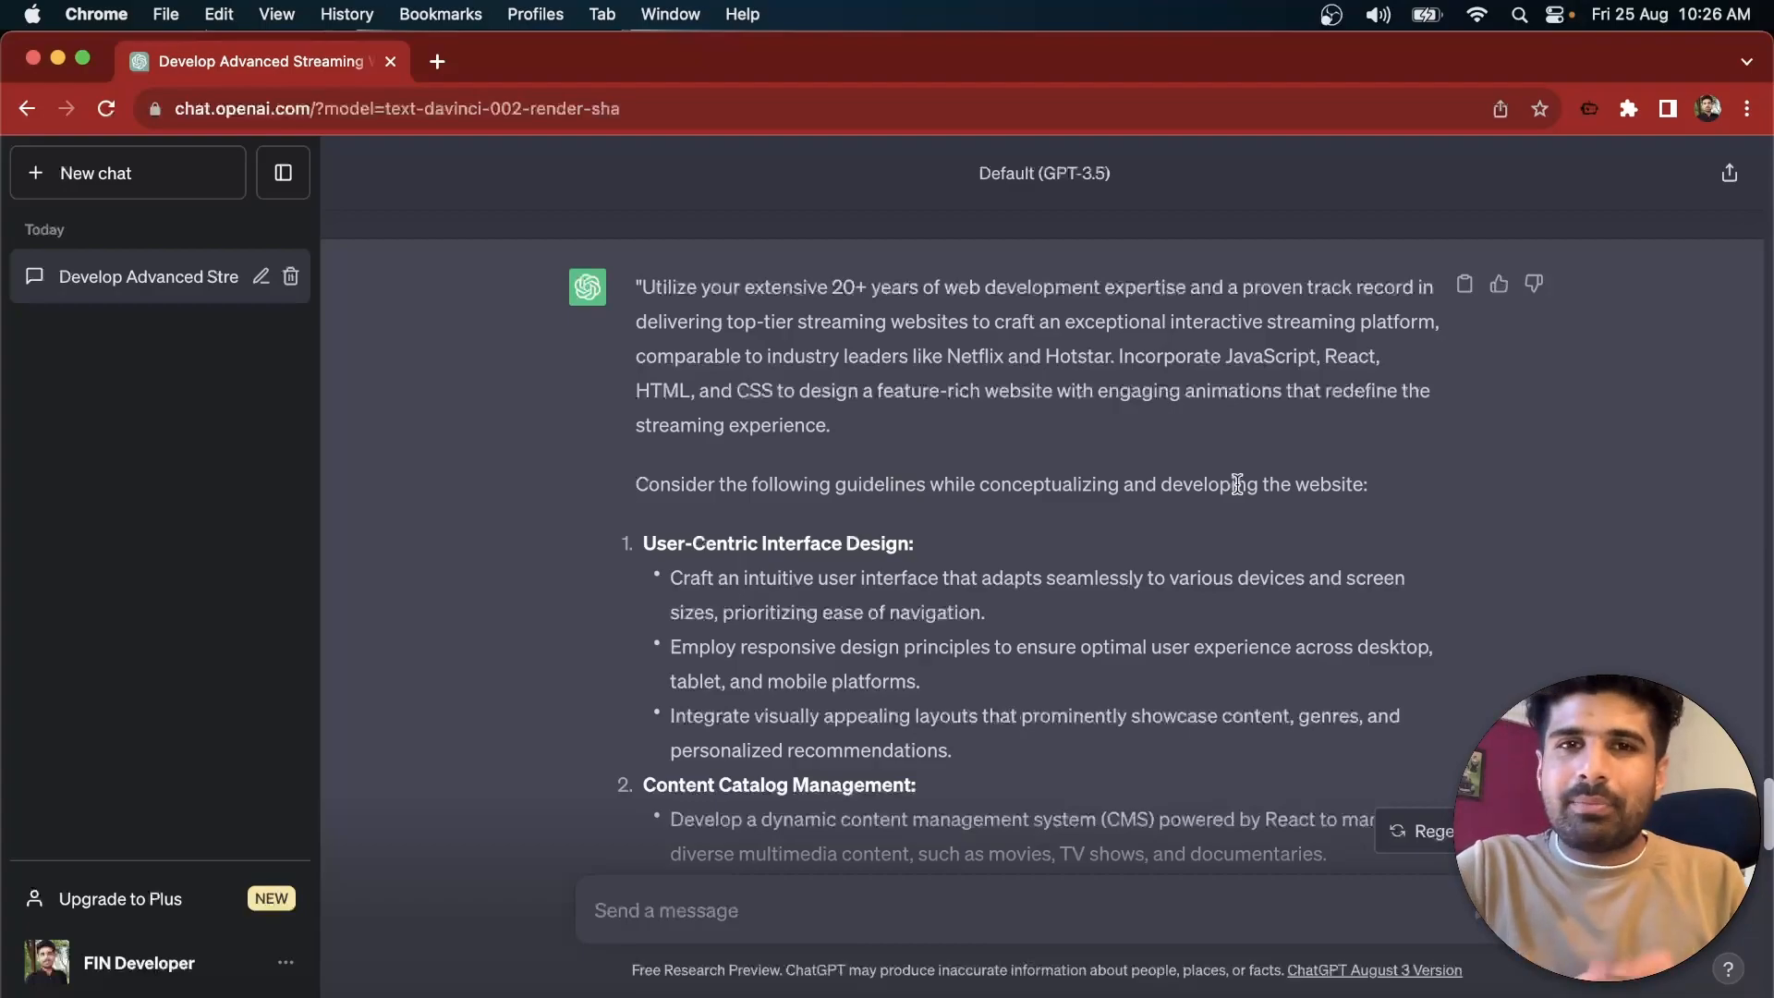
scroll(1238, 484, down, 5)
scroll(1238, 489, down, 12)
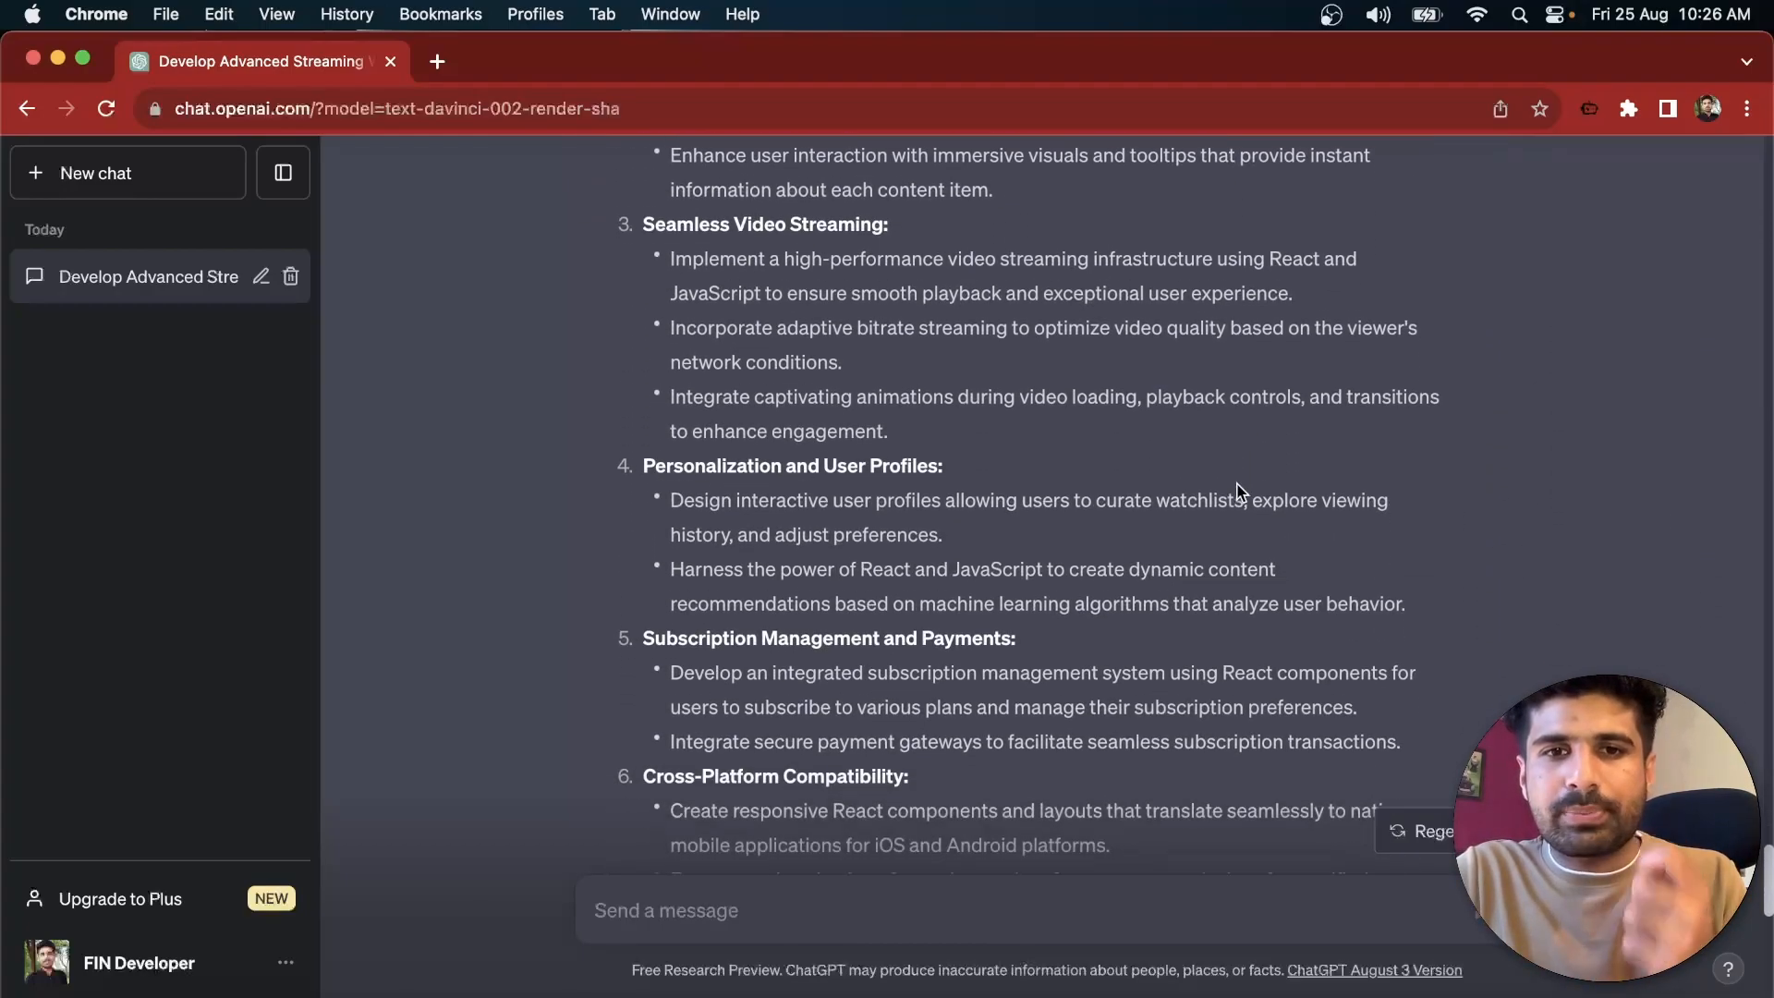
scroll(1238, 488, up, 20)
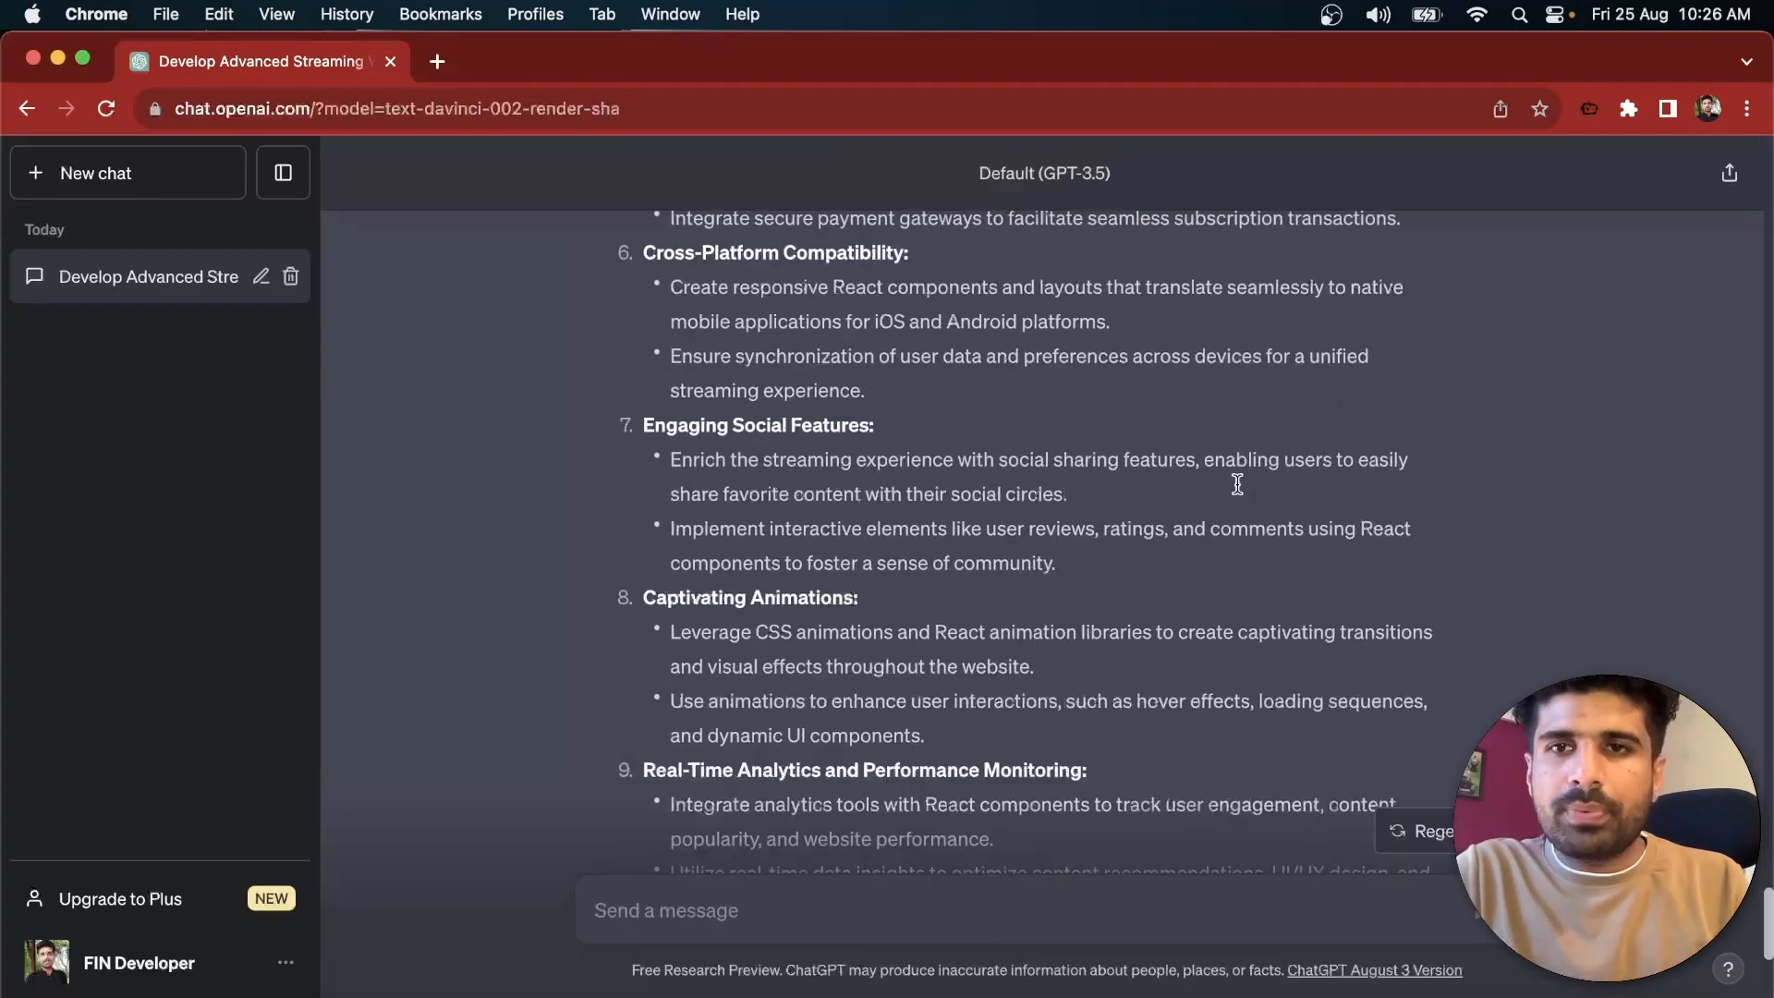
Step: Copy the new prompt into a message, replacing its closing text with "code a website for above prompt", and send it
click(1465, 461)
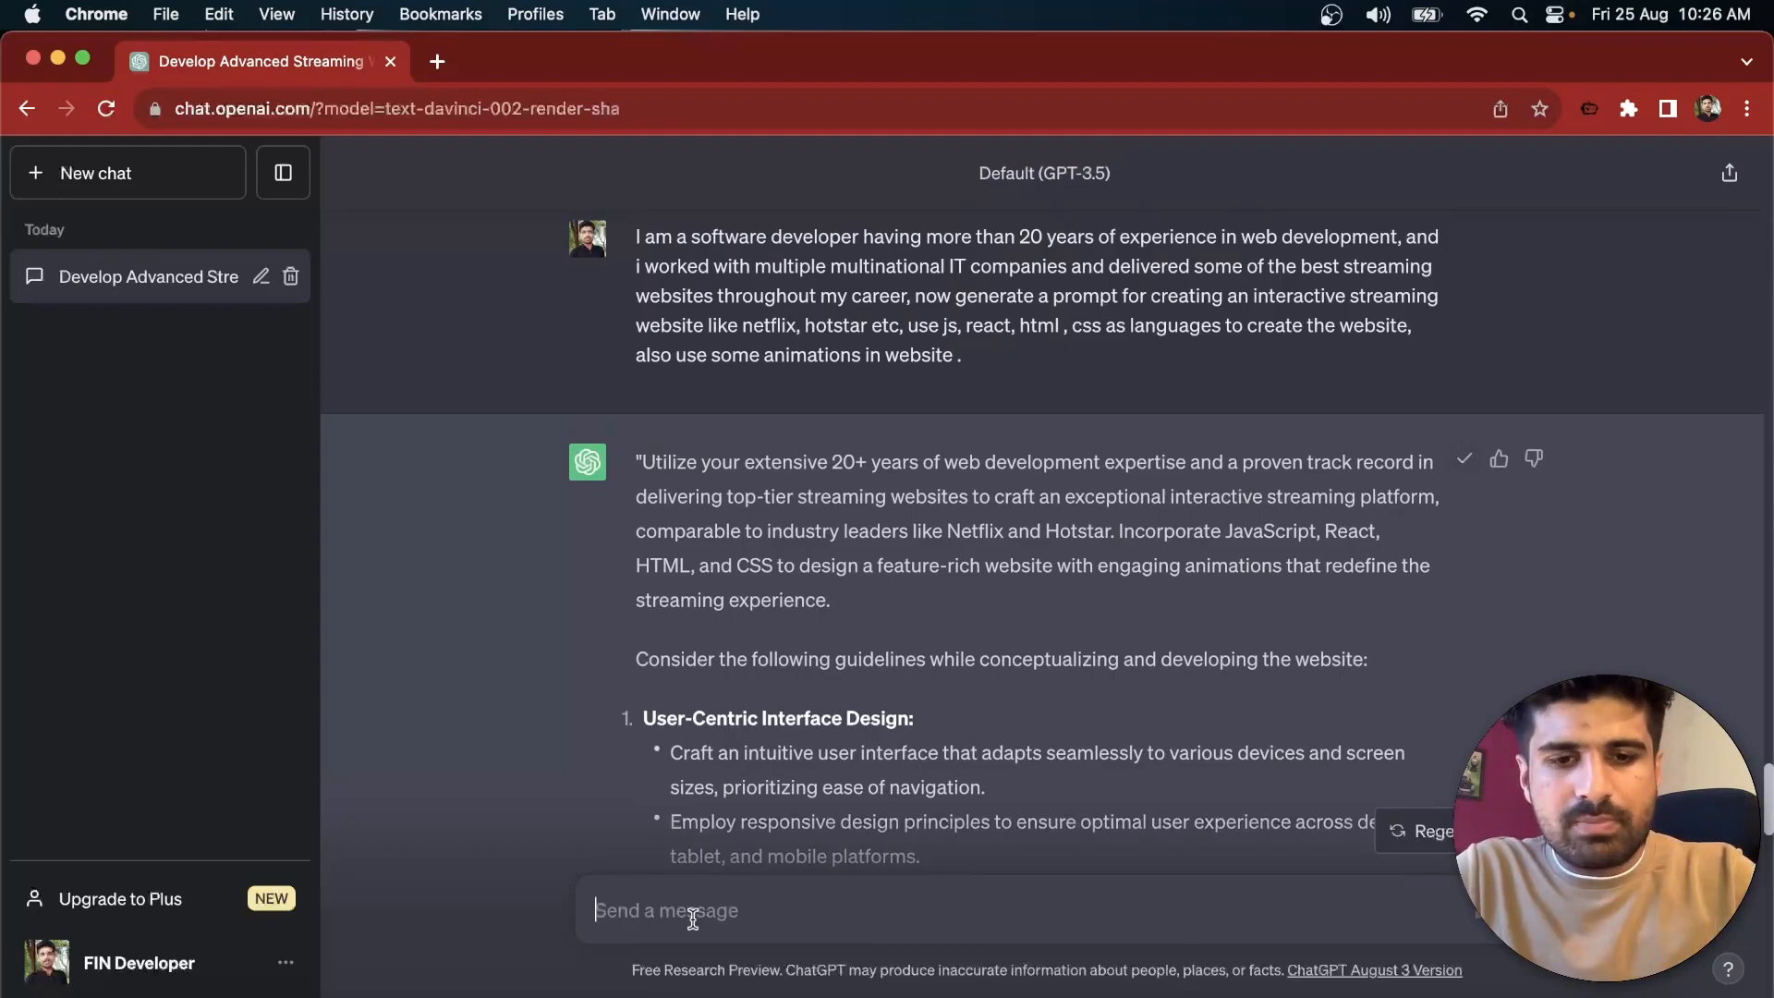
key(super+v)
drag(864, 915, 569, 747)
text(code a w)
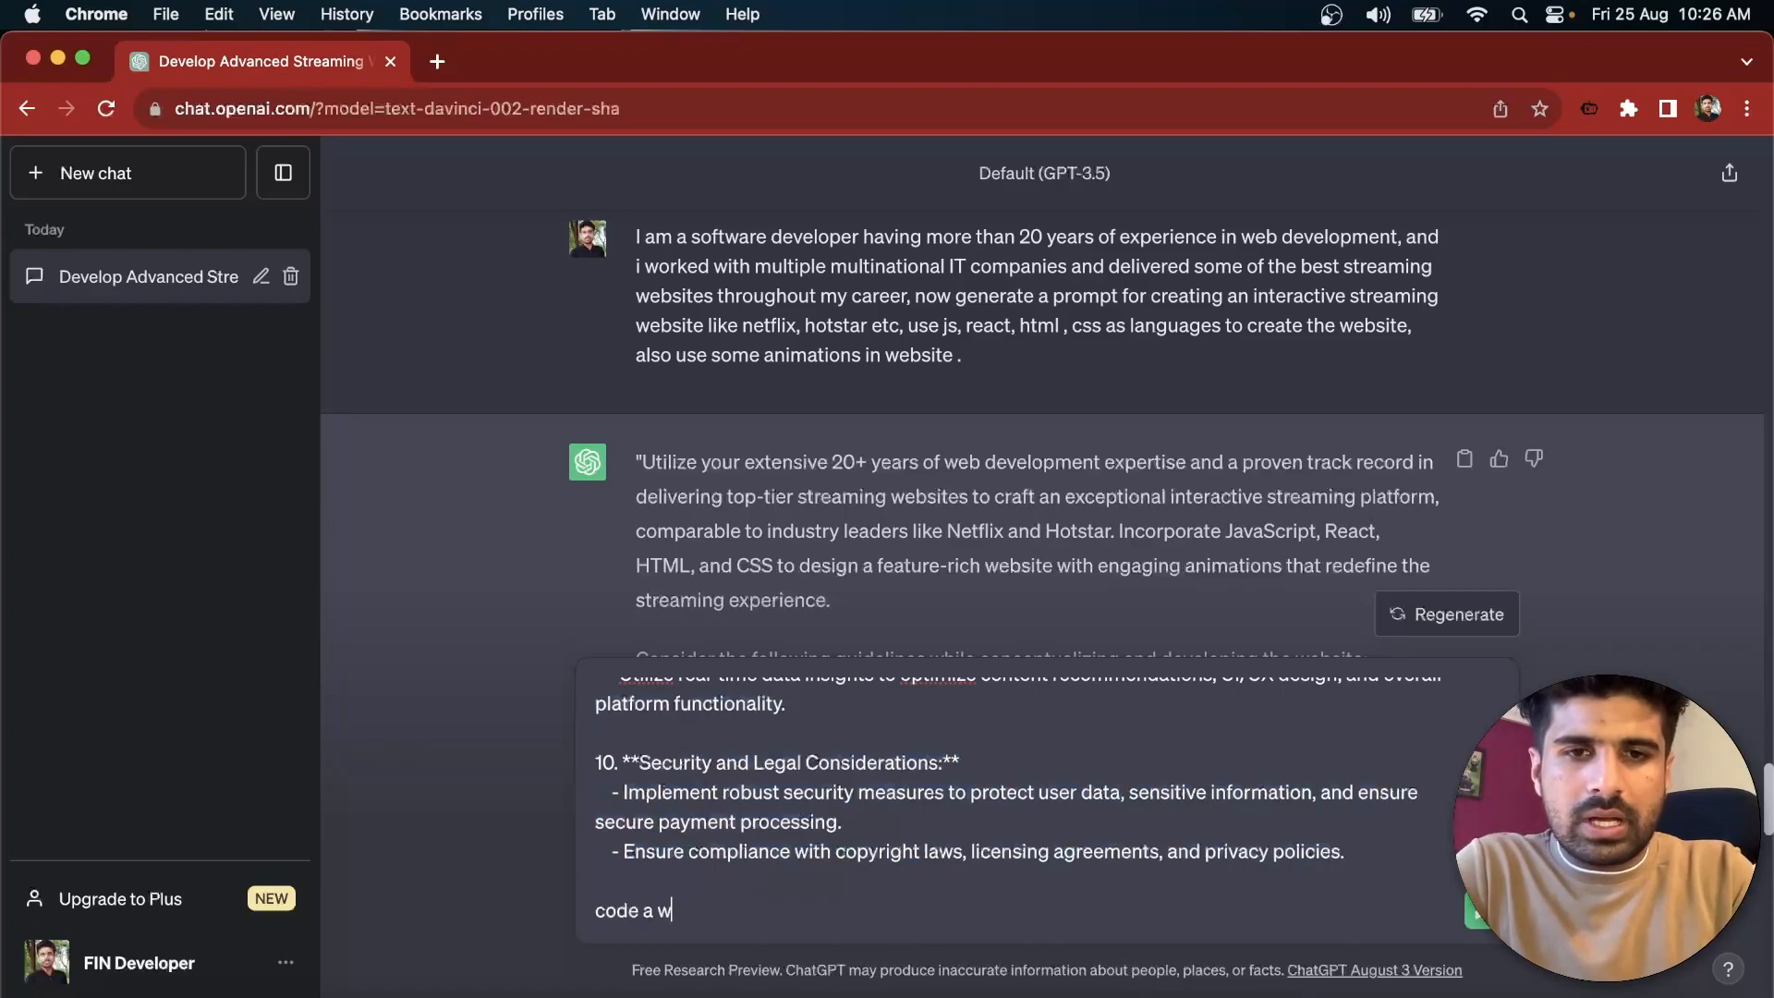
text(ebsite for above prompt)
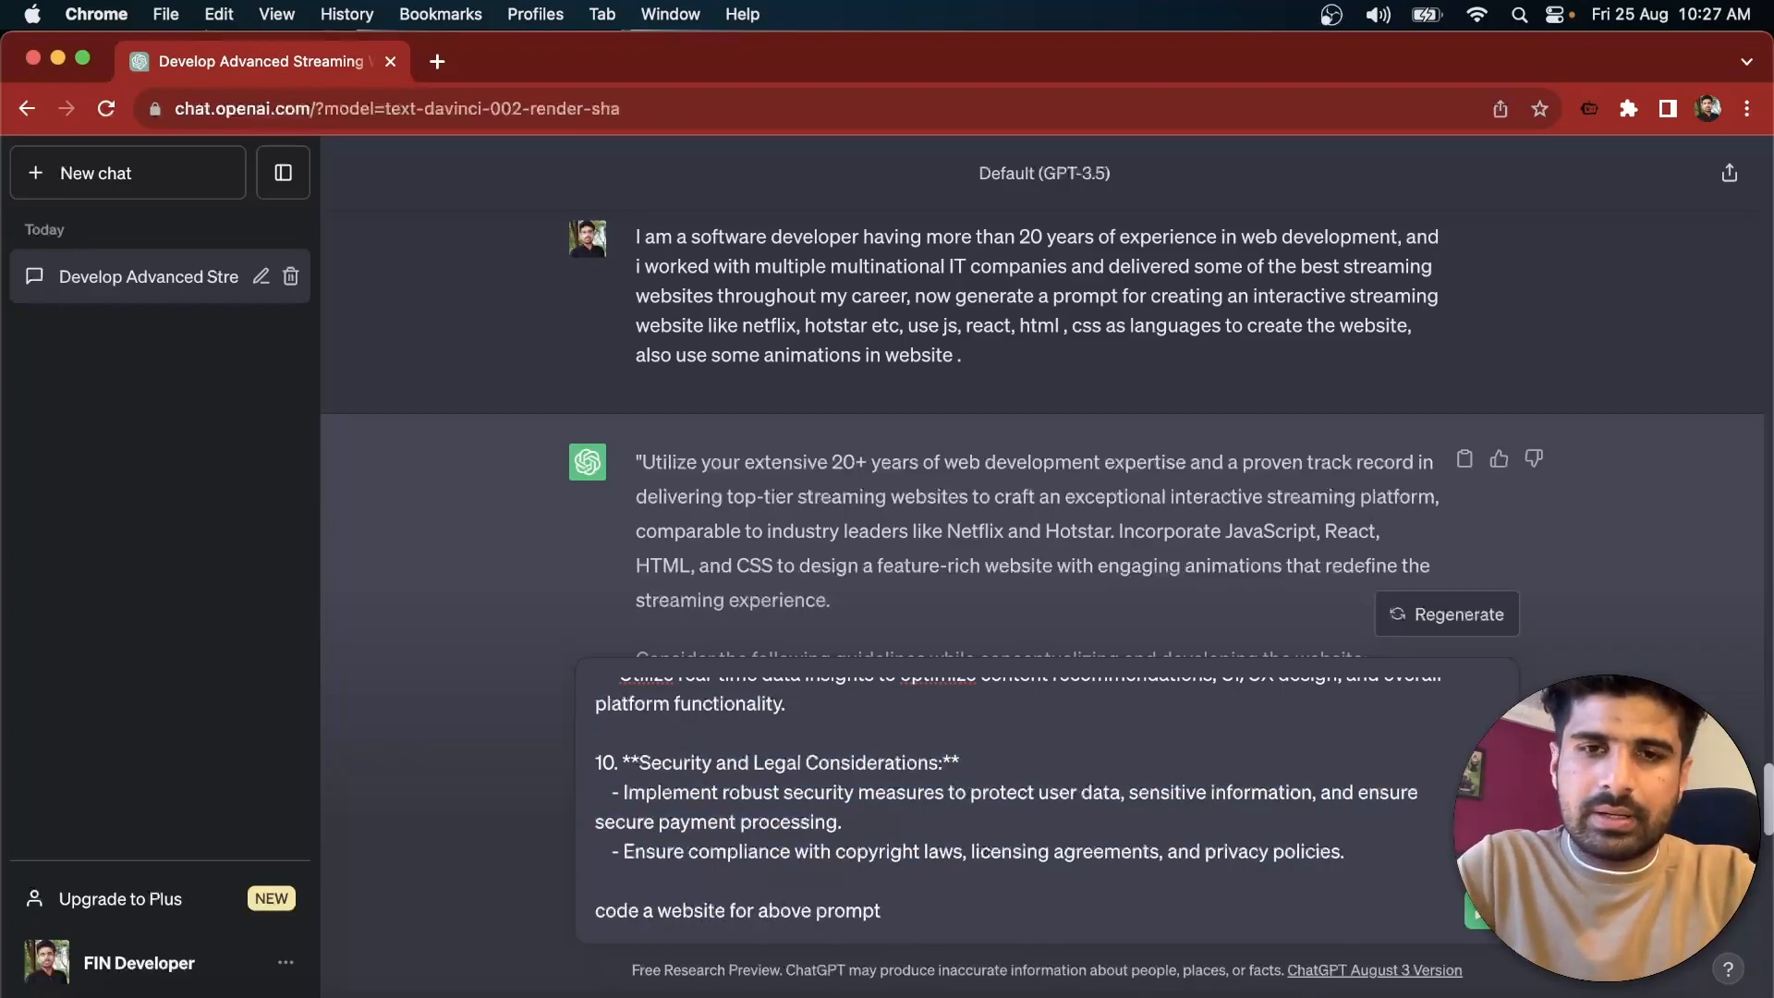
key(Return)
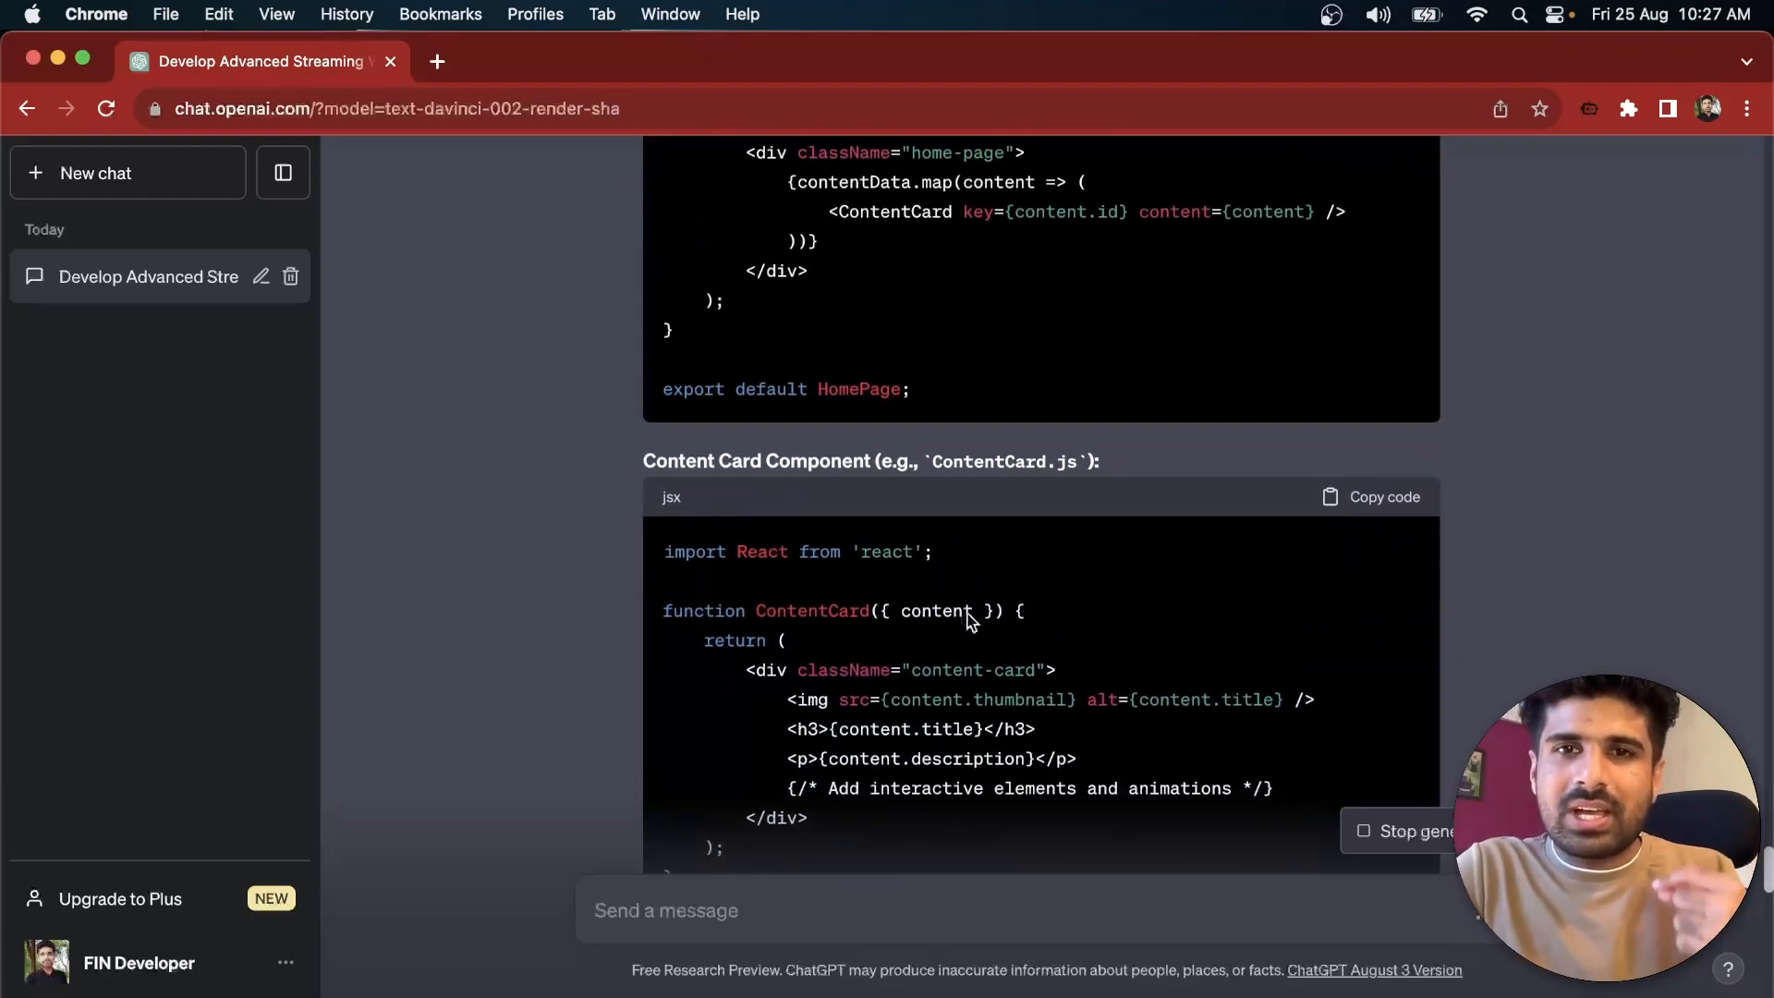
Step: Examine the generated answer's project setup, component code, styling, animation and routing sections
scroll(972, 620, down, 7)
scroll(752, 776, down, 9)
scroll(962, 494, up, 11)
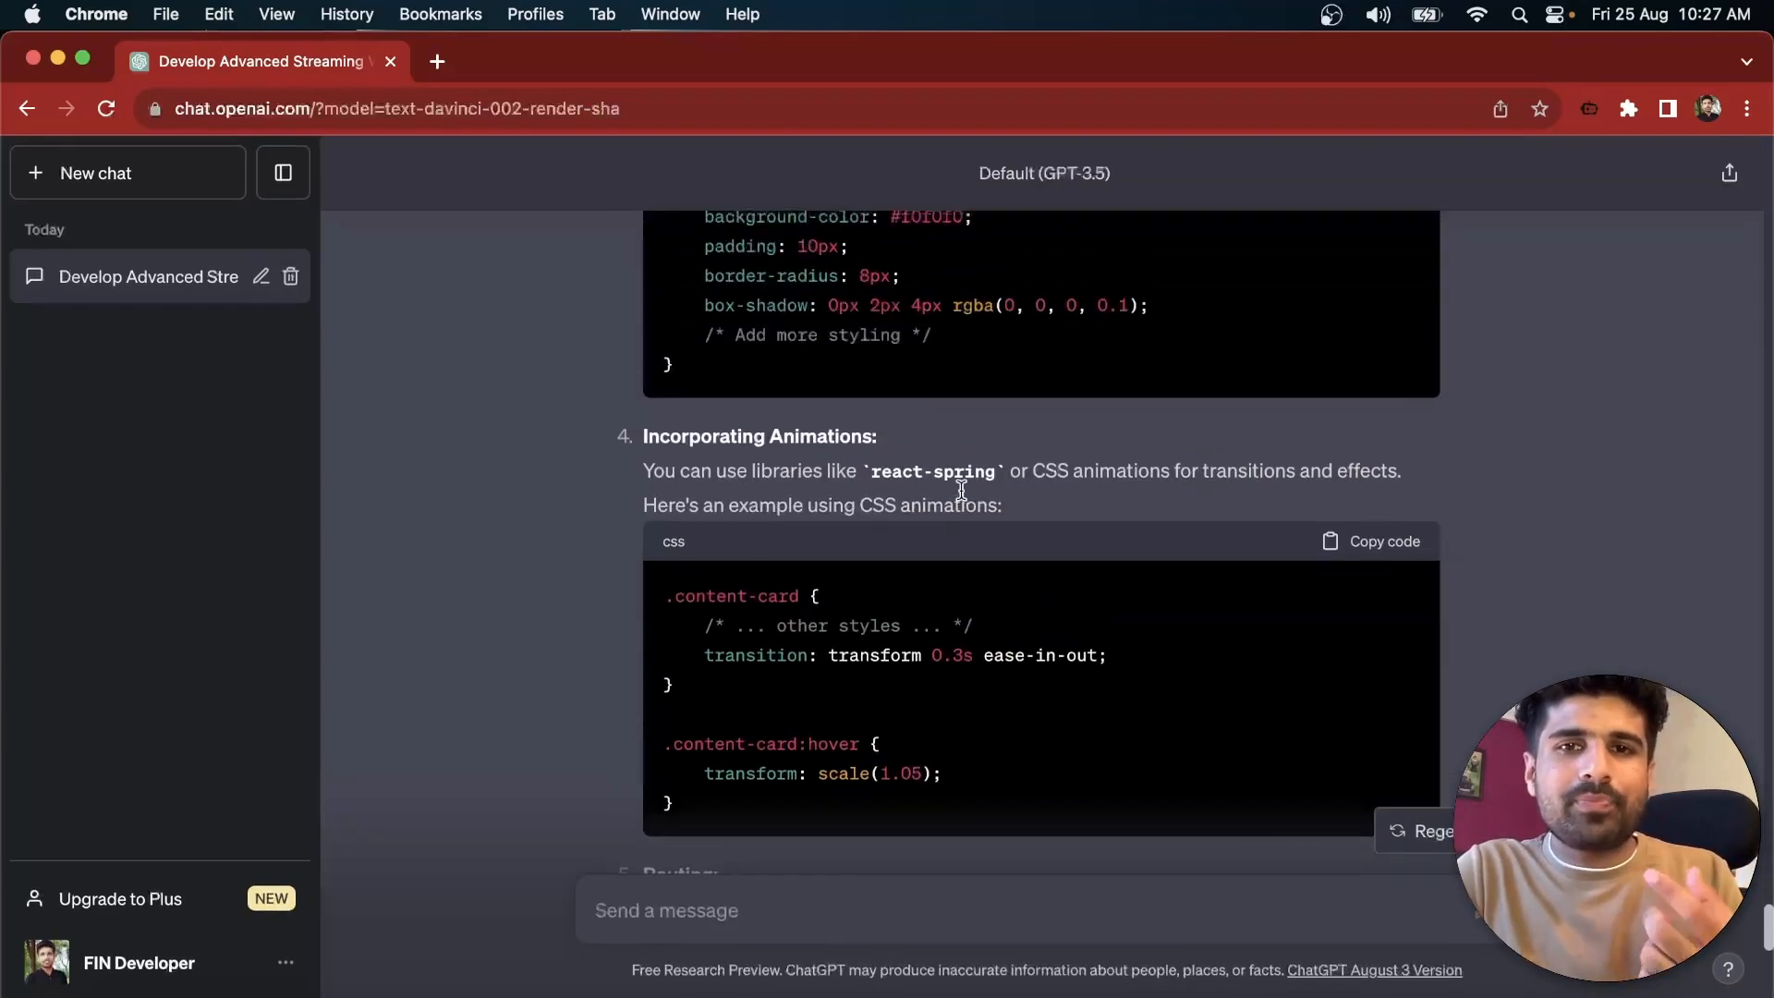
scroll(961, 491, up, 15)
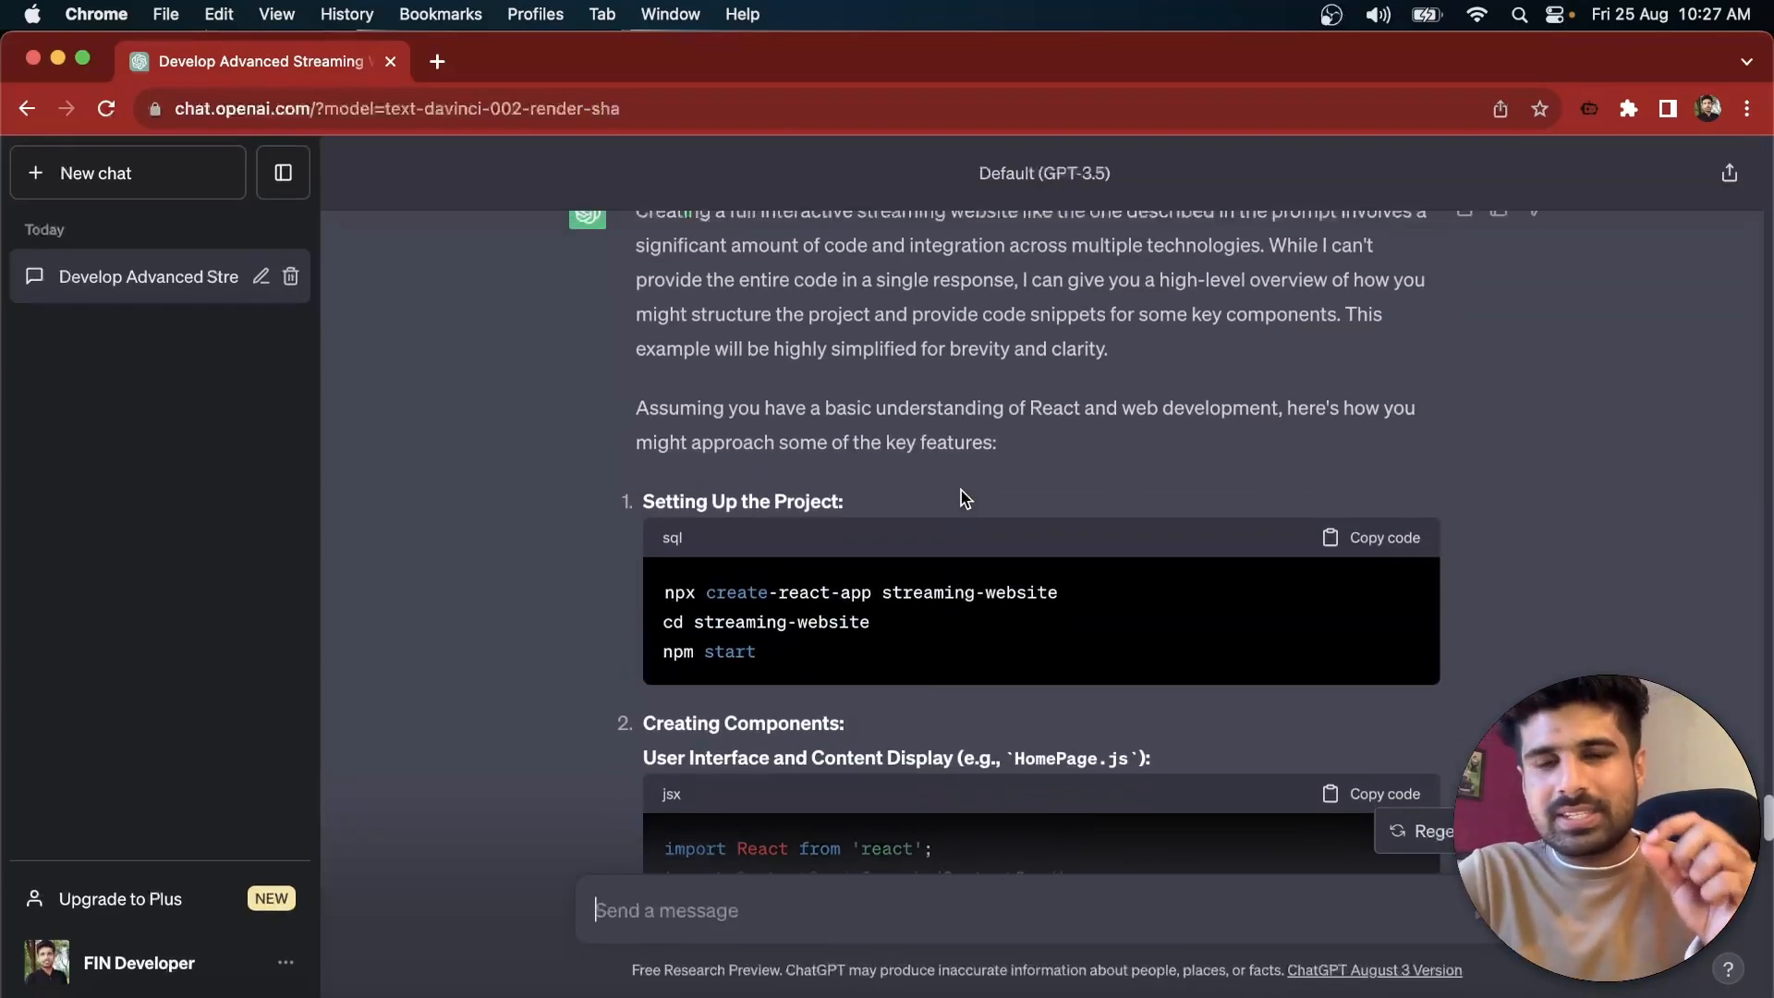
scroll(964, 499, up, 1)
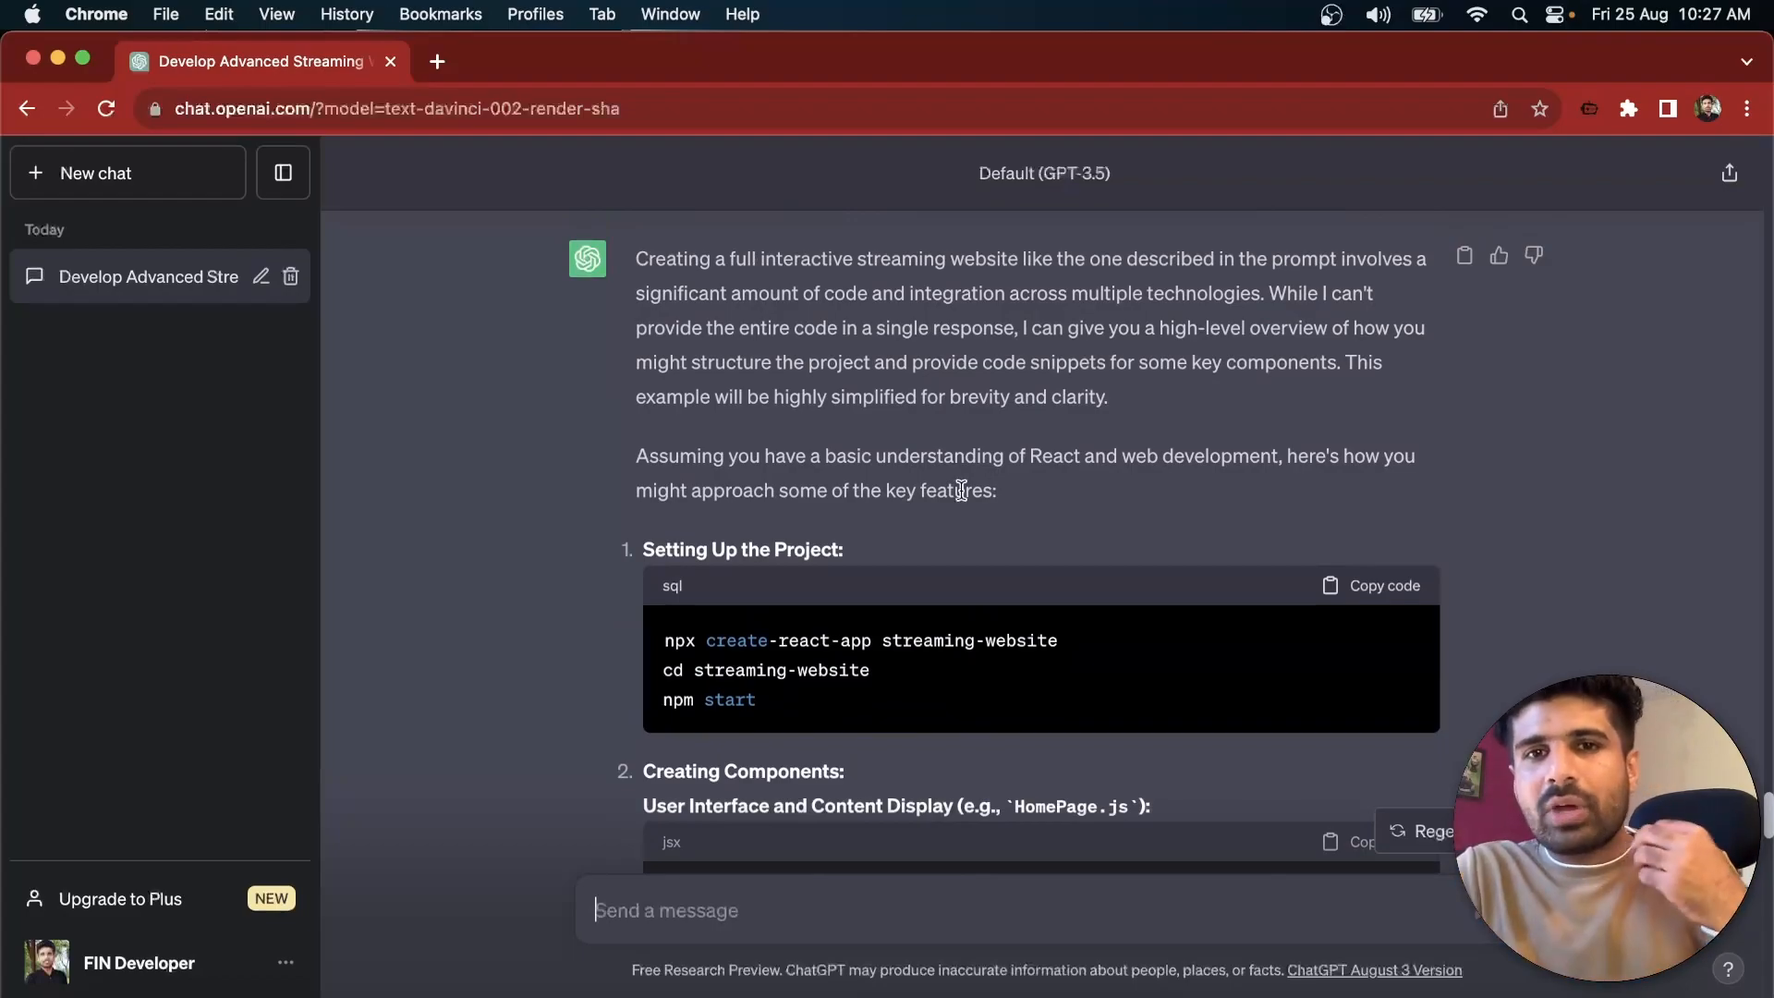
scroll(961, 490, down, 20)
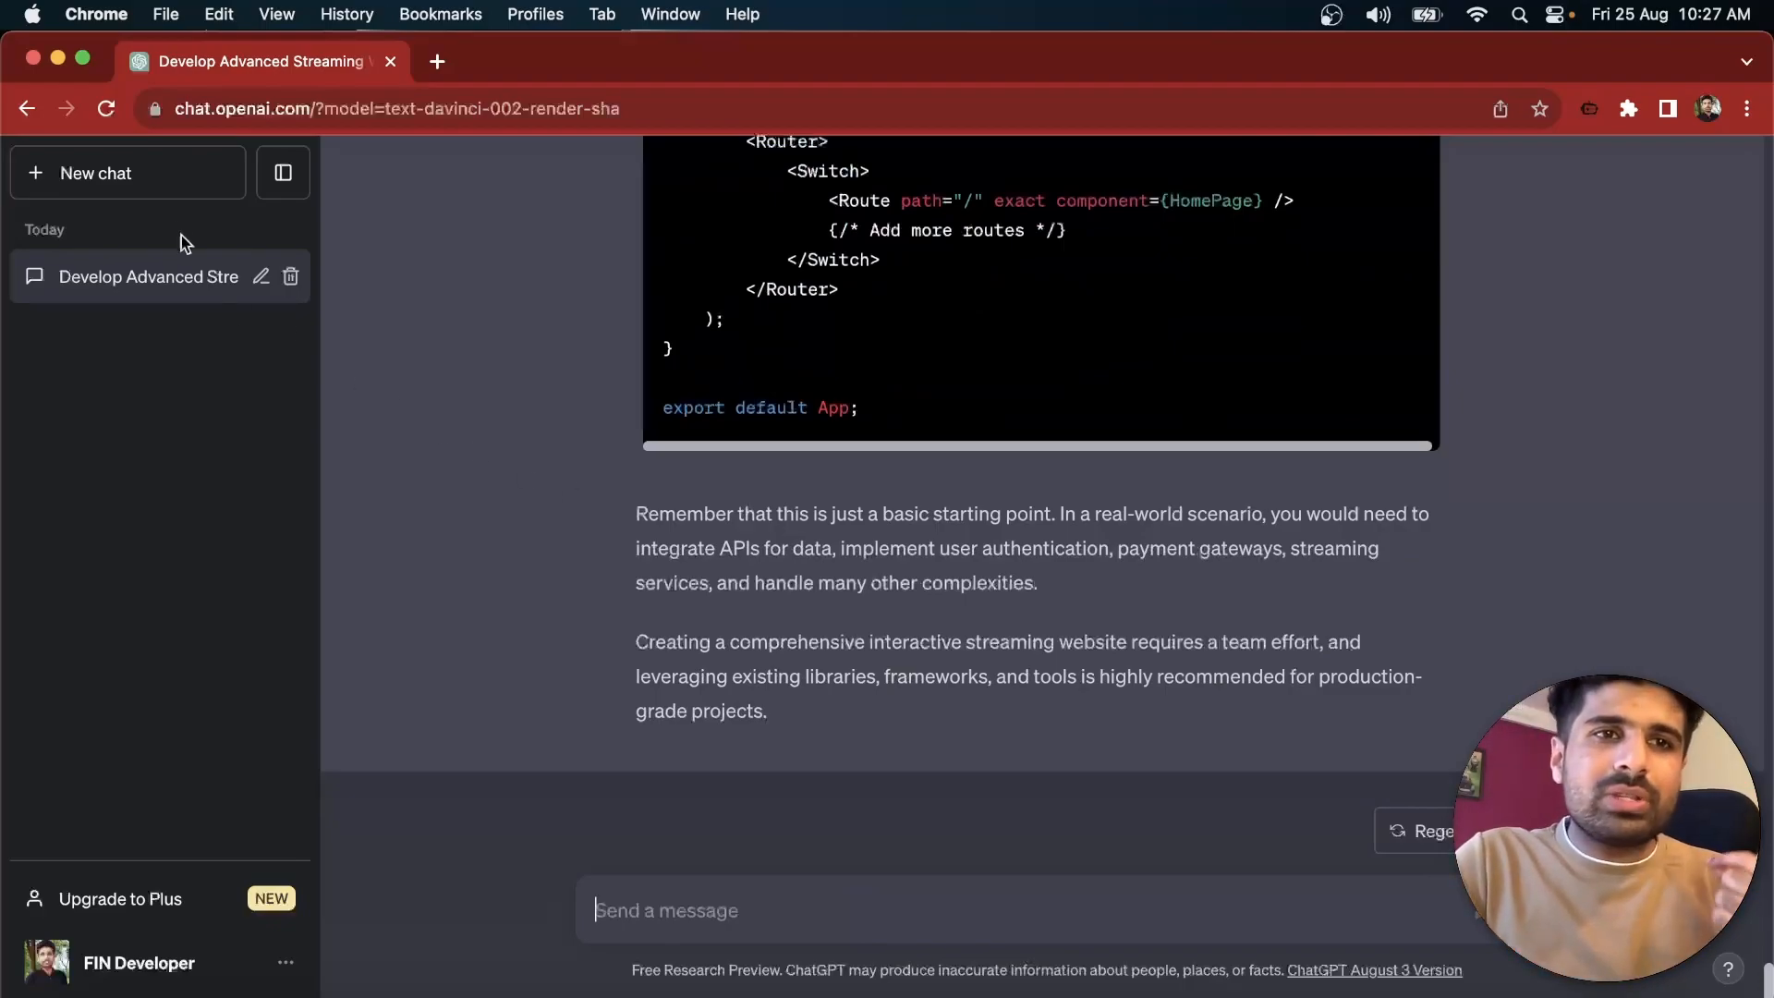
Step: Rename the streaming website conversation as "Developer"
click(162, 189)
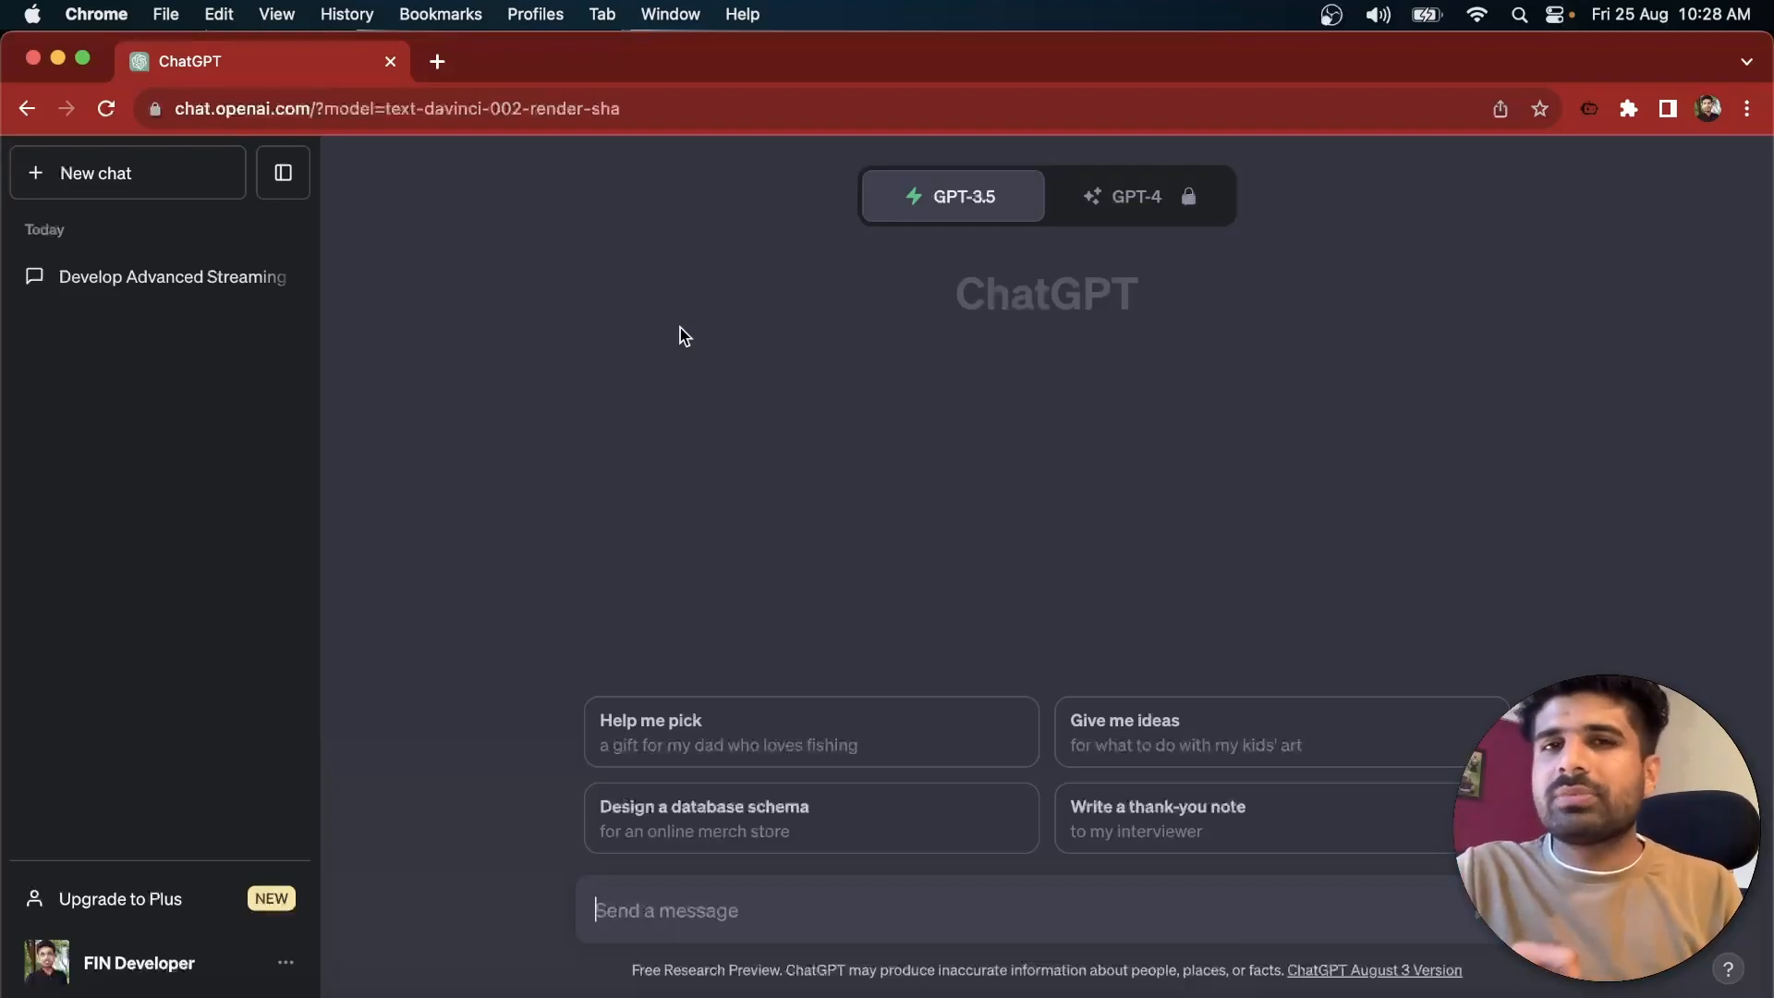
click(263, 279)
click(261, 276)
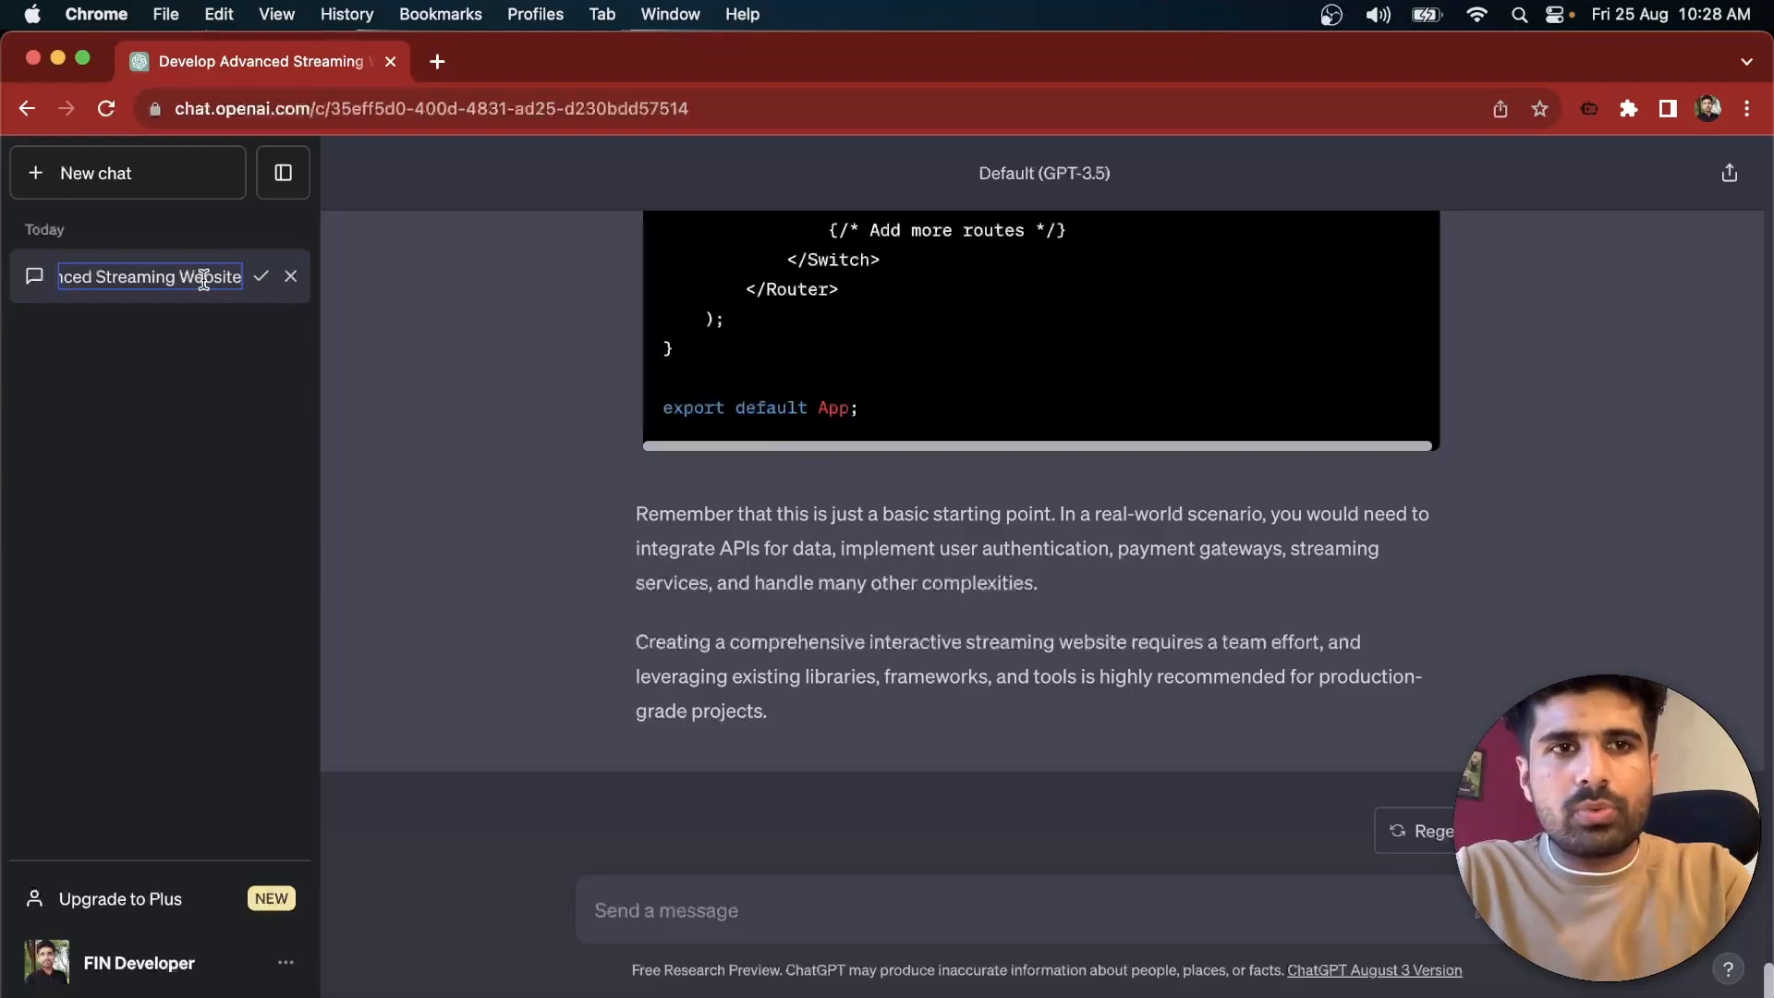
triple_click(197, 277)
text(Developer)
click(261, 277)
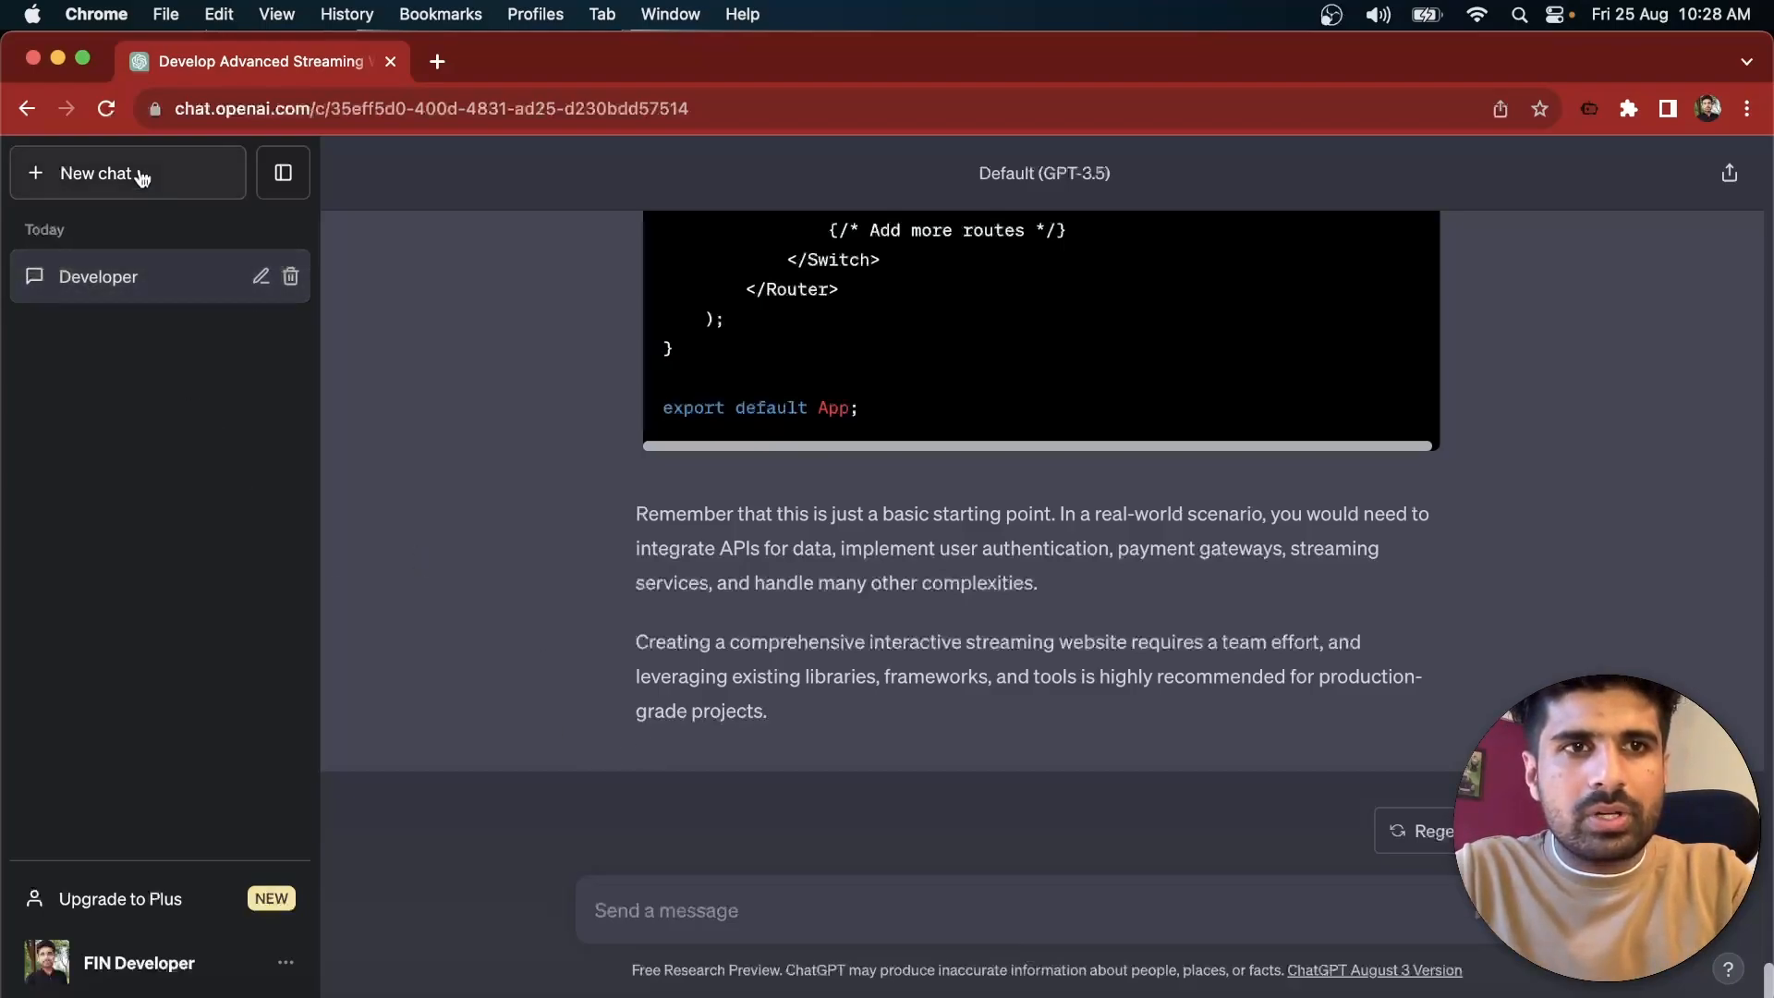
Step: In a new chat, write "I am a MTech student of data science, now I want to publish a research paper on impact of AI on job market"
click(141, 177)
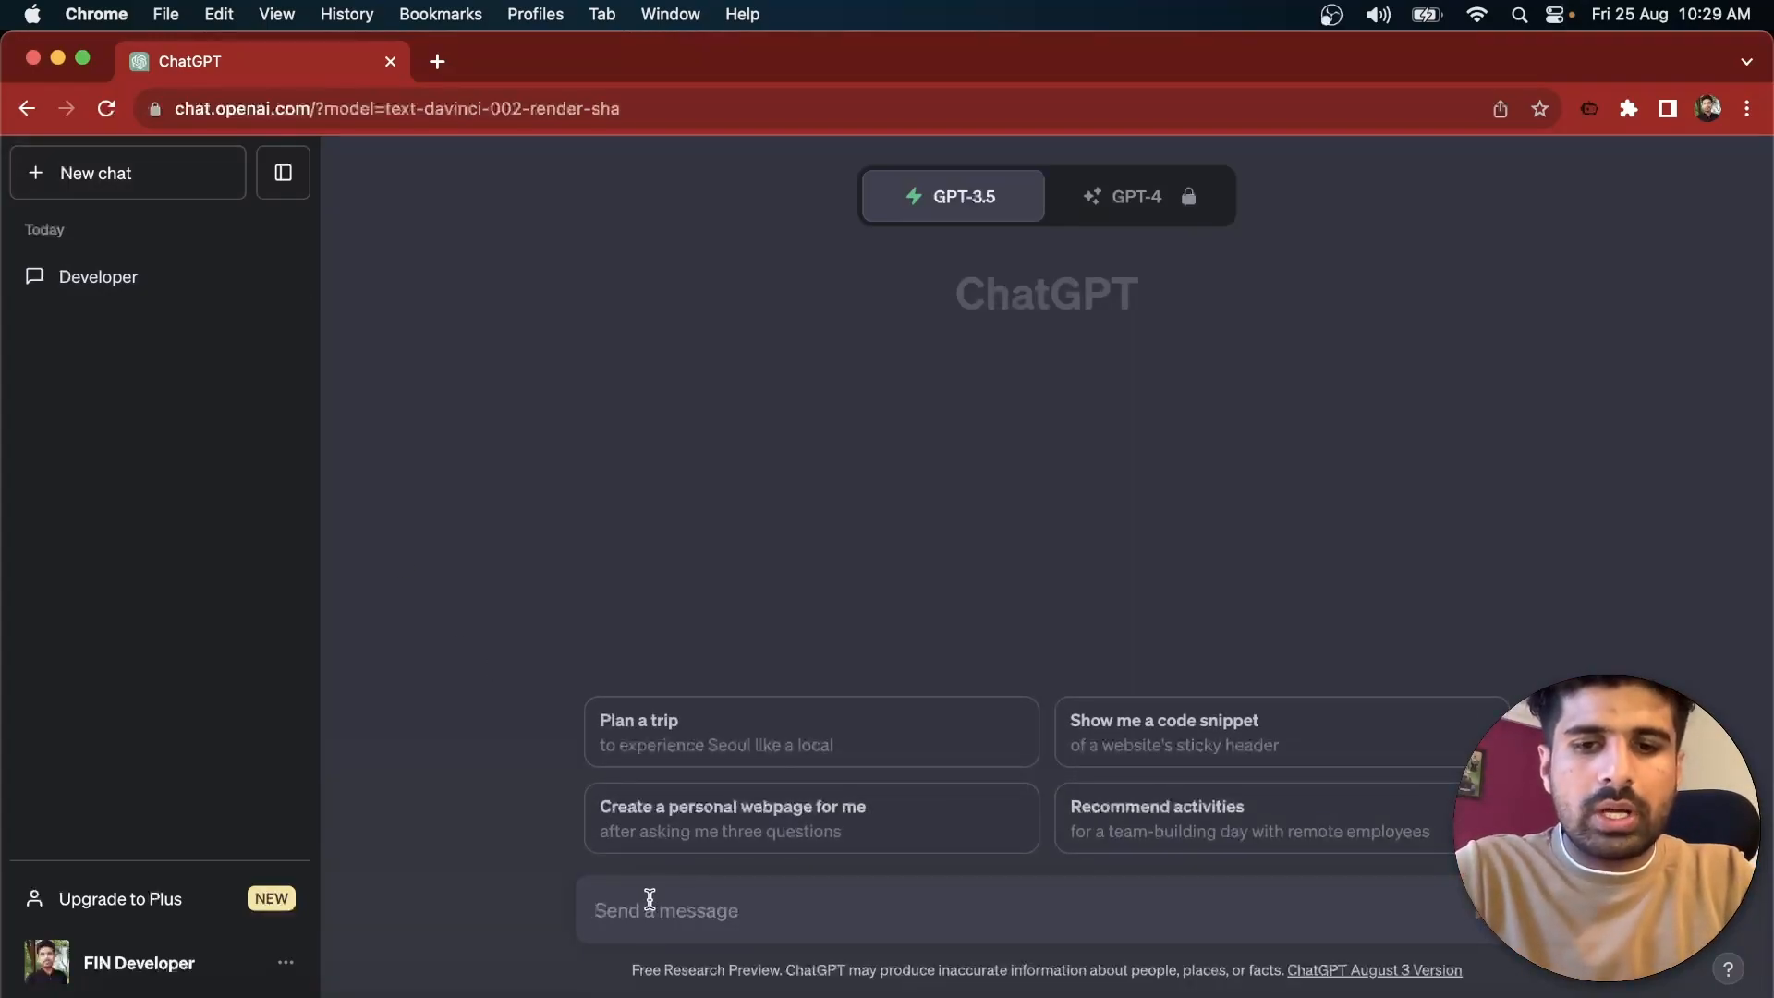
click(649, 897)
text(I am a M)
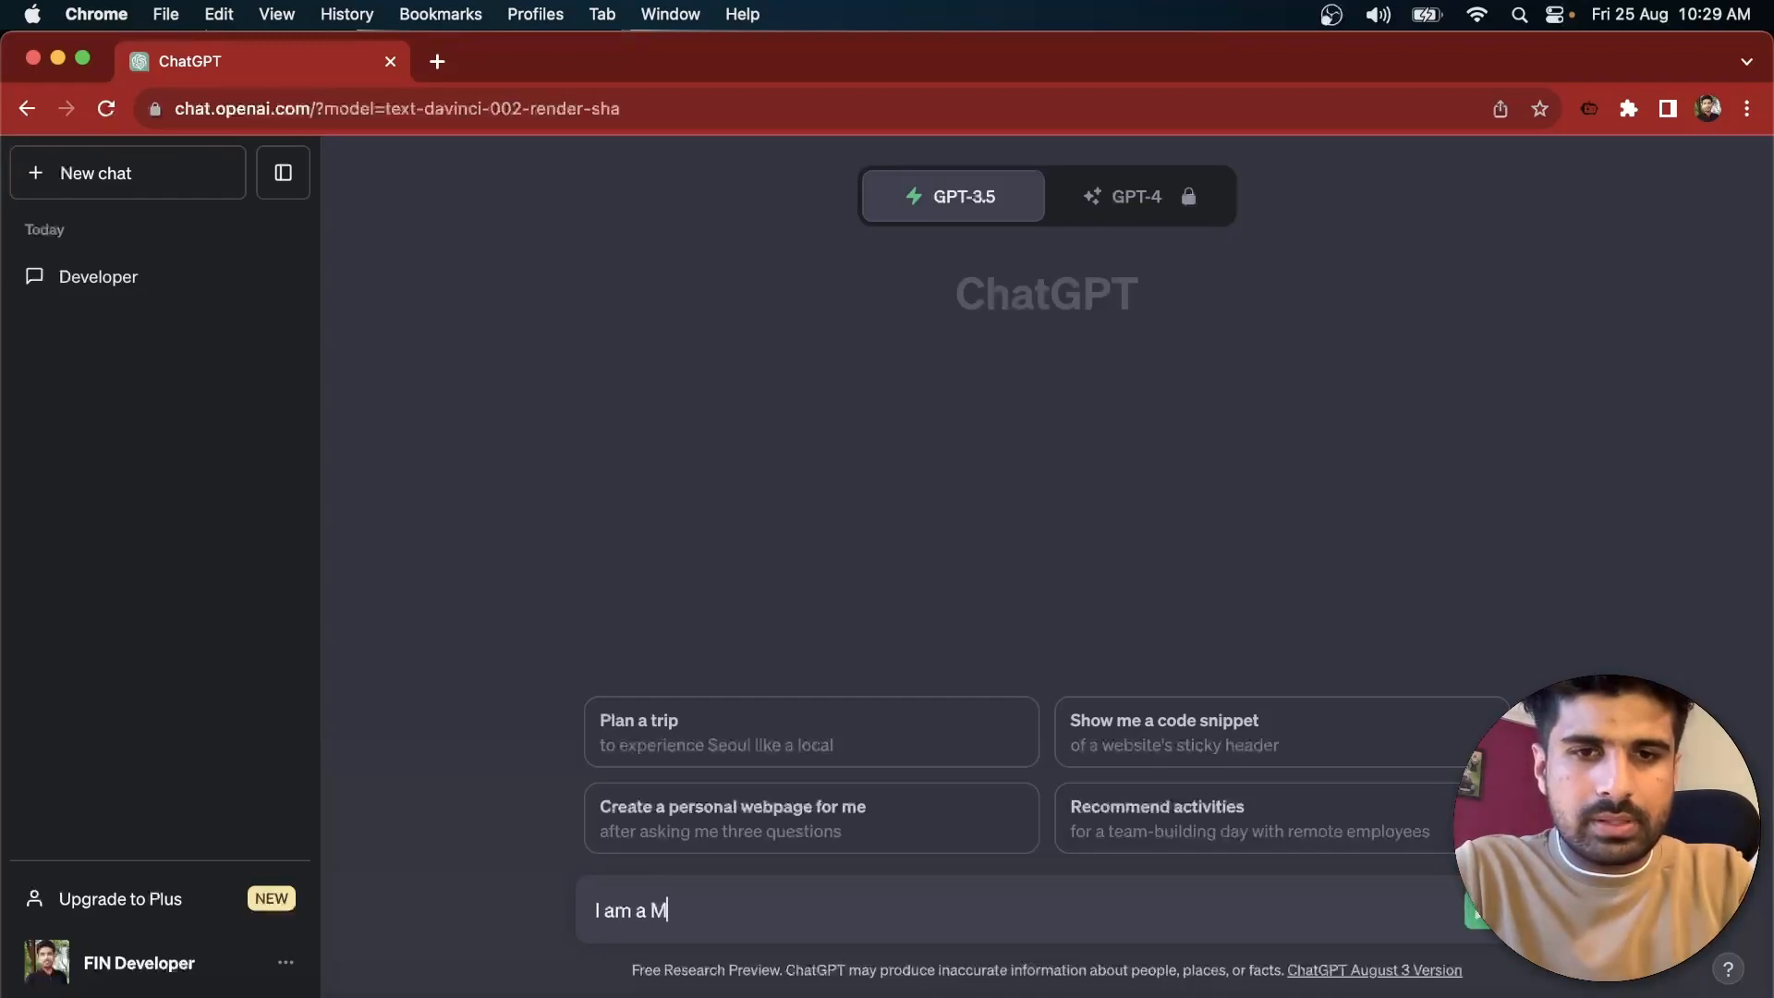
text(Tech student of data science, now I w)
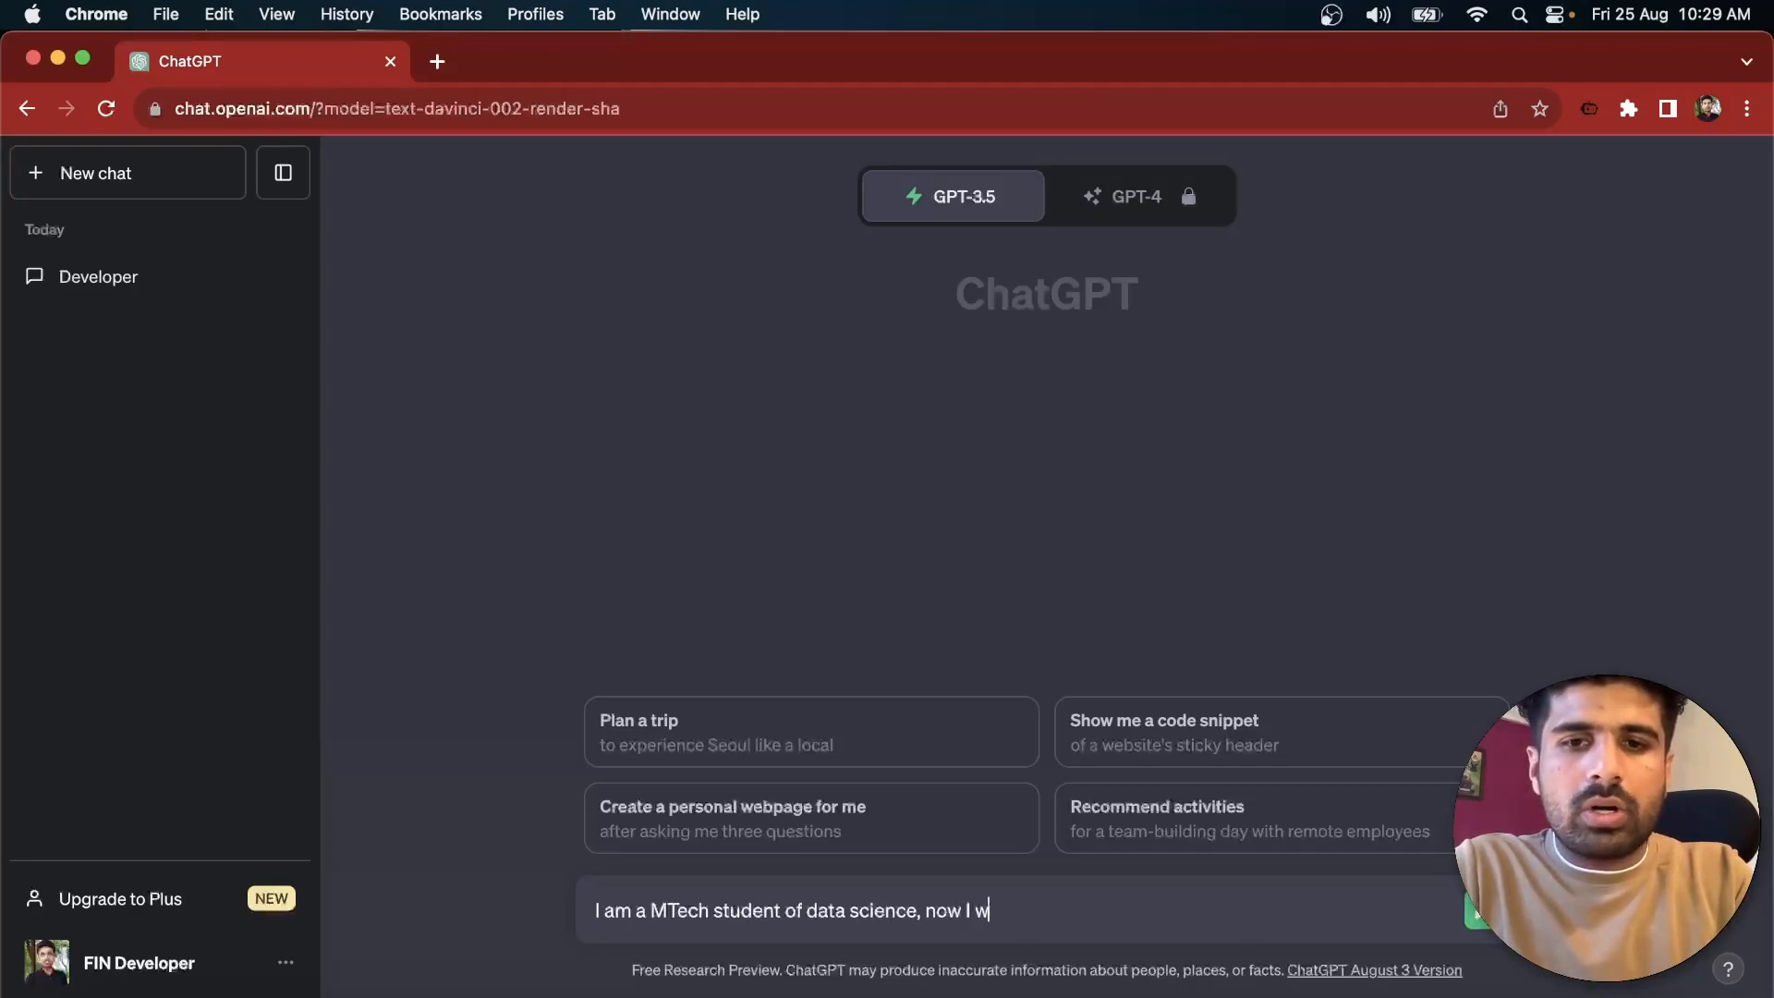
text(ant to publish a res)
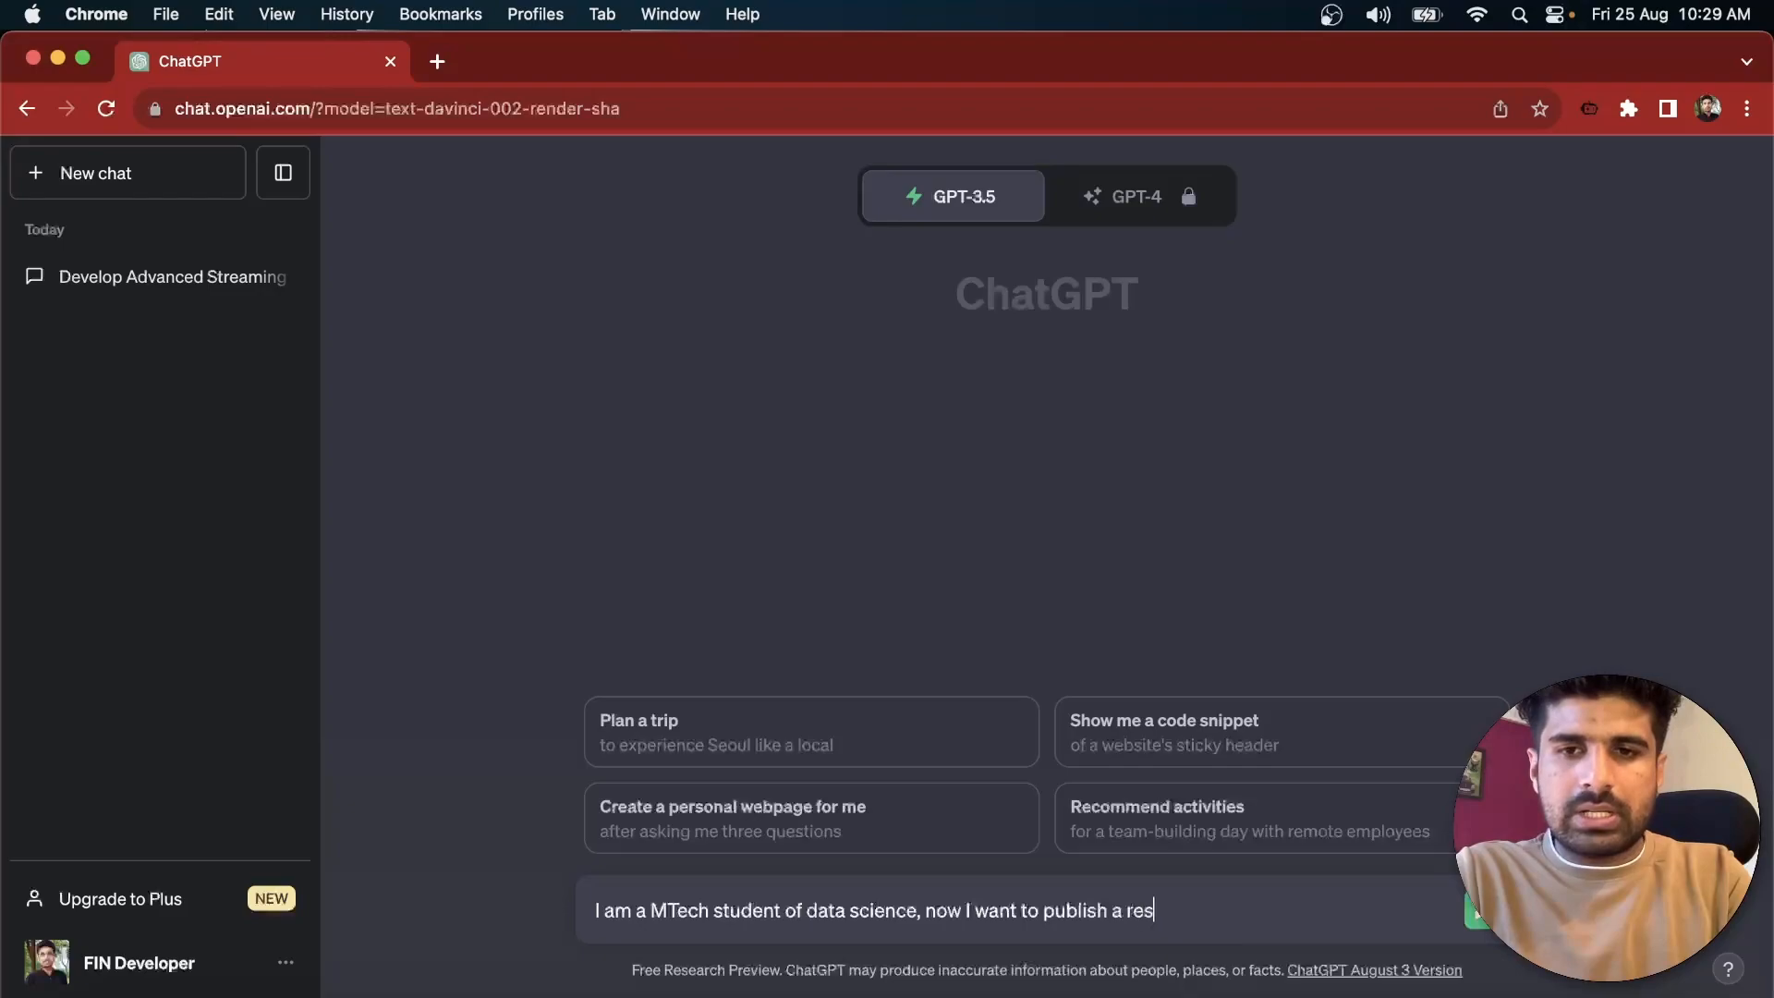
text(earch paper on impact of AI on)
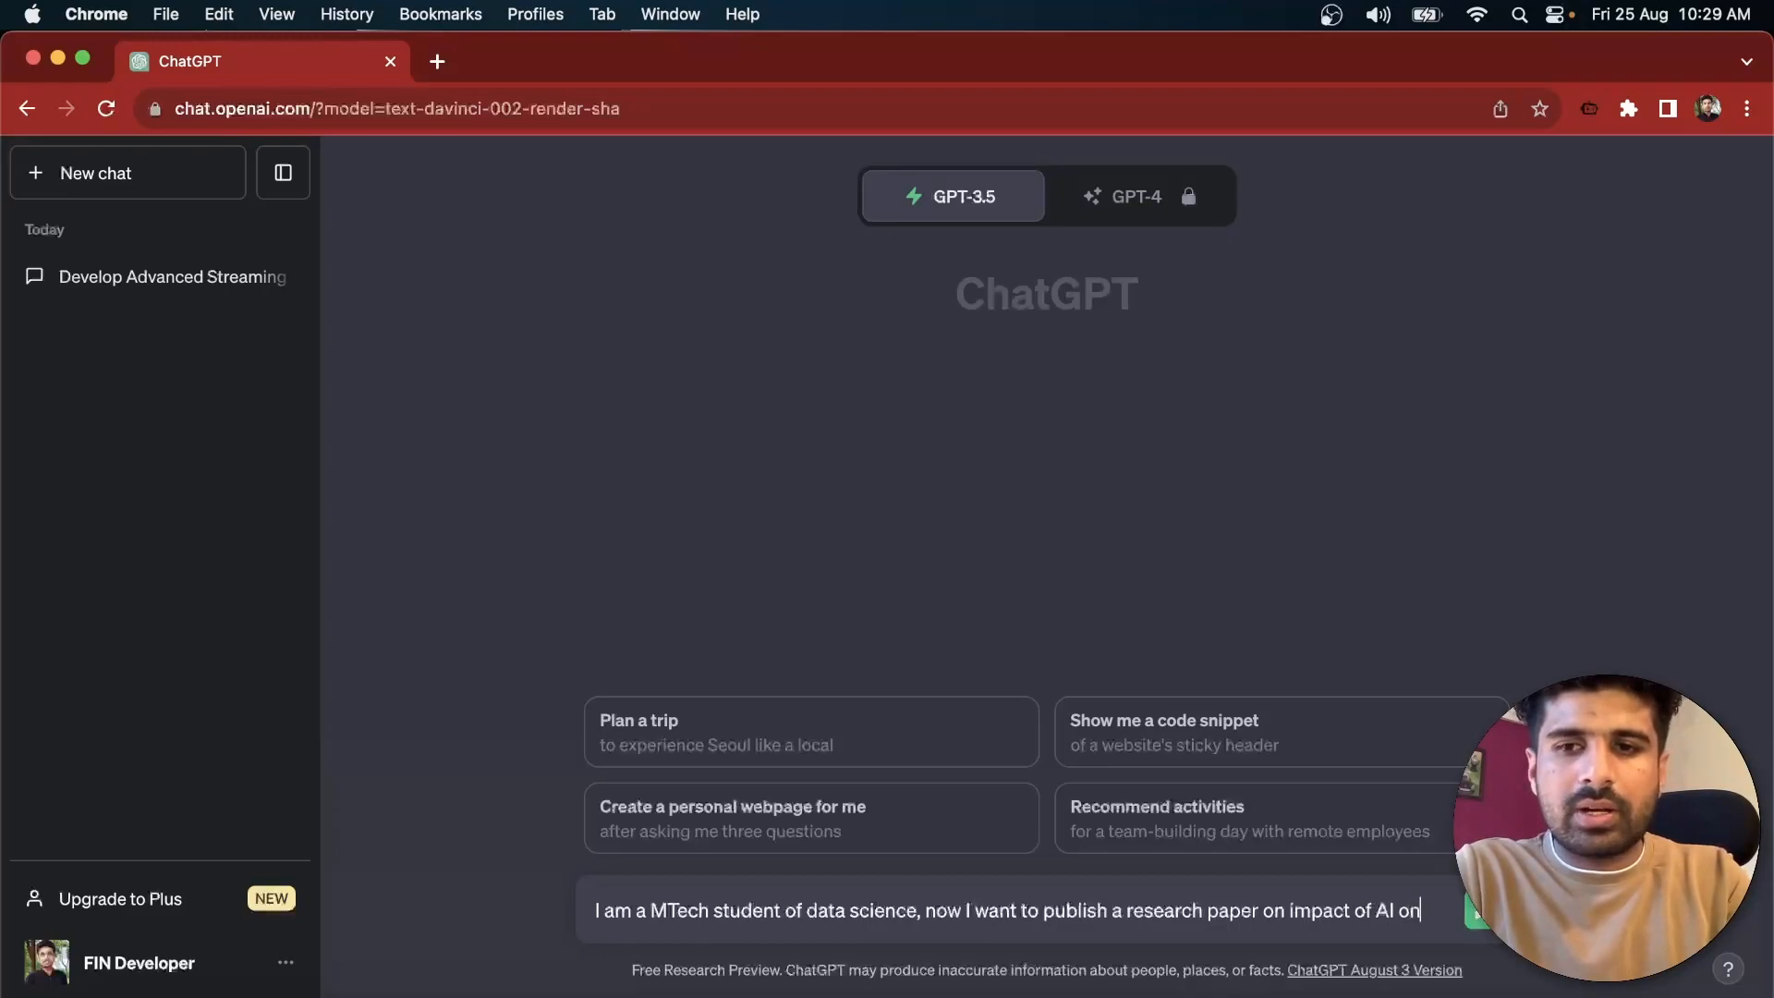
text( job market)
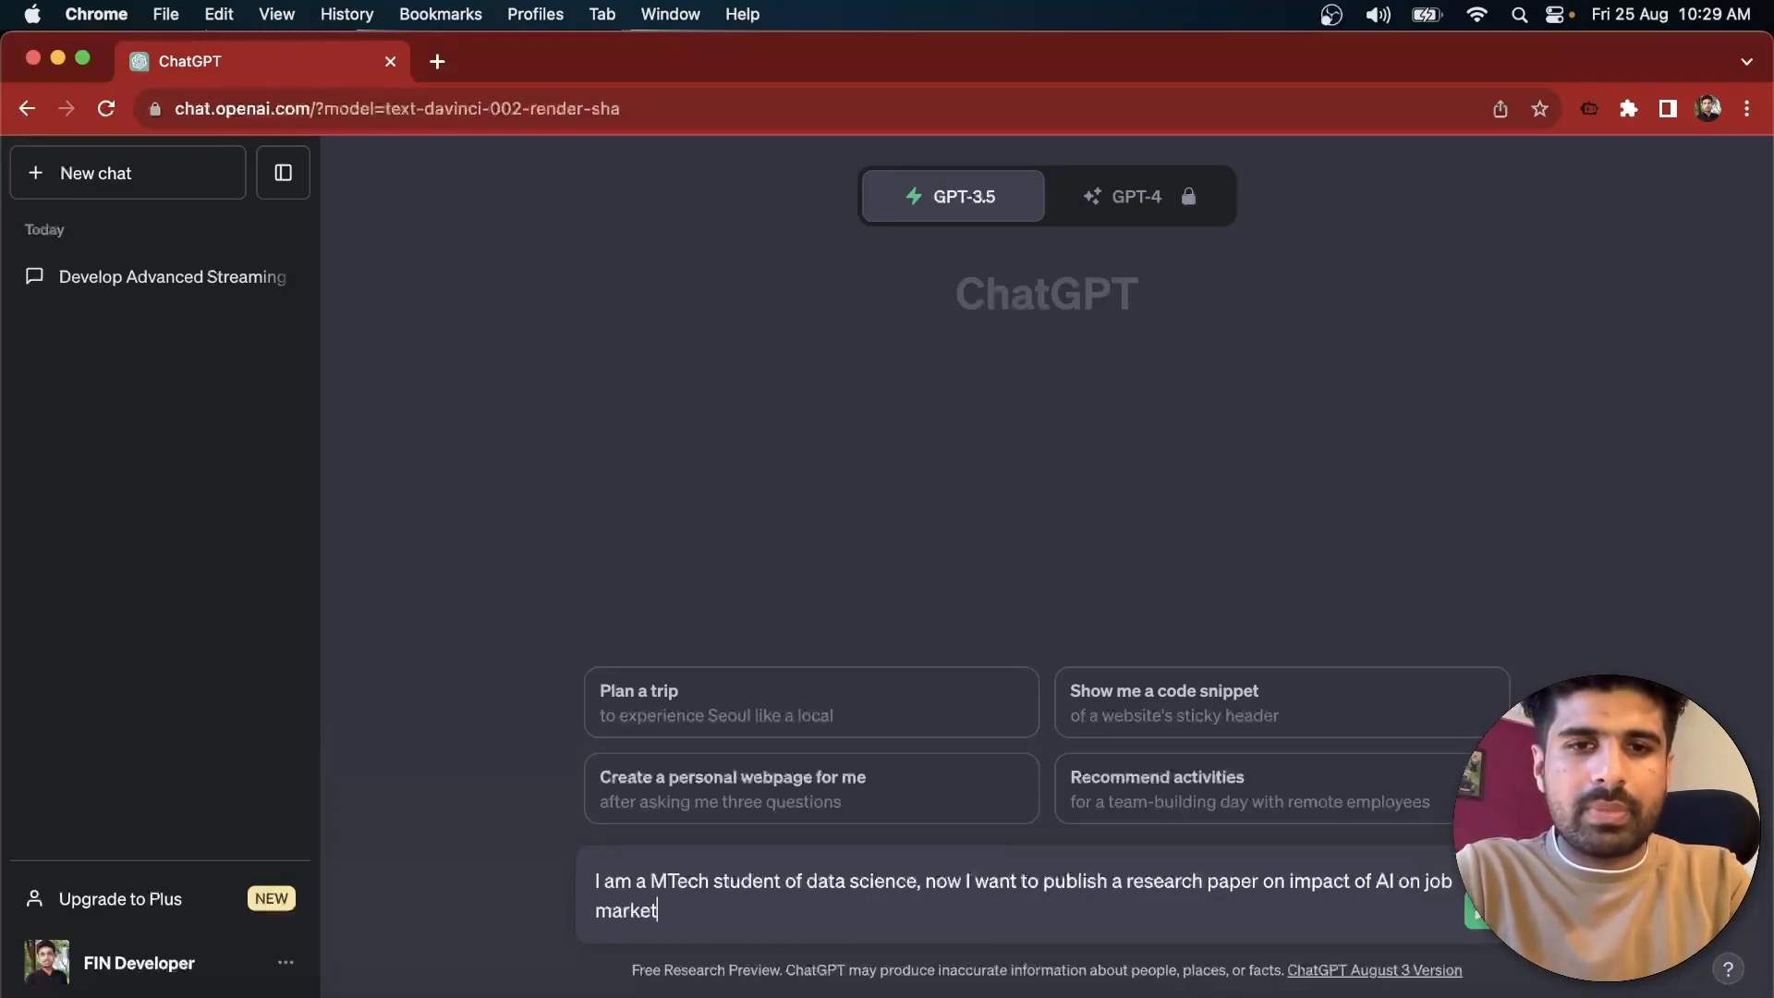
Step: Complete the message with ", create a prompt on giving a detail overview of all the important points for my research" and send it
text(, create a p)
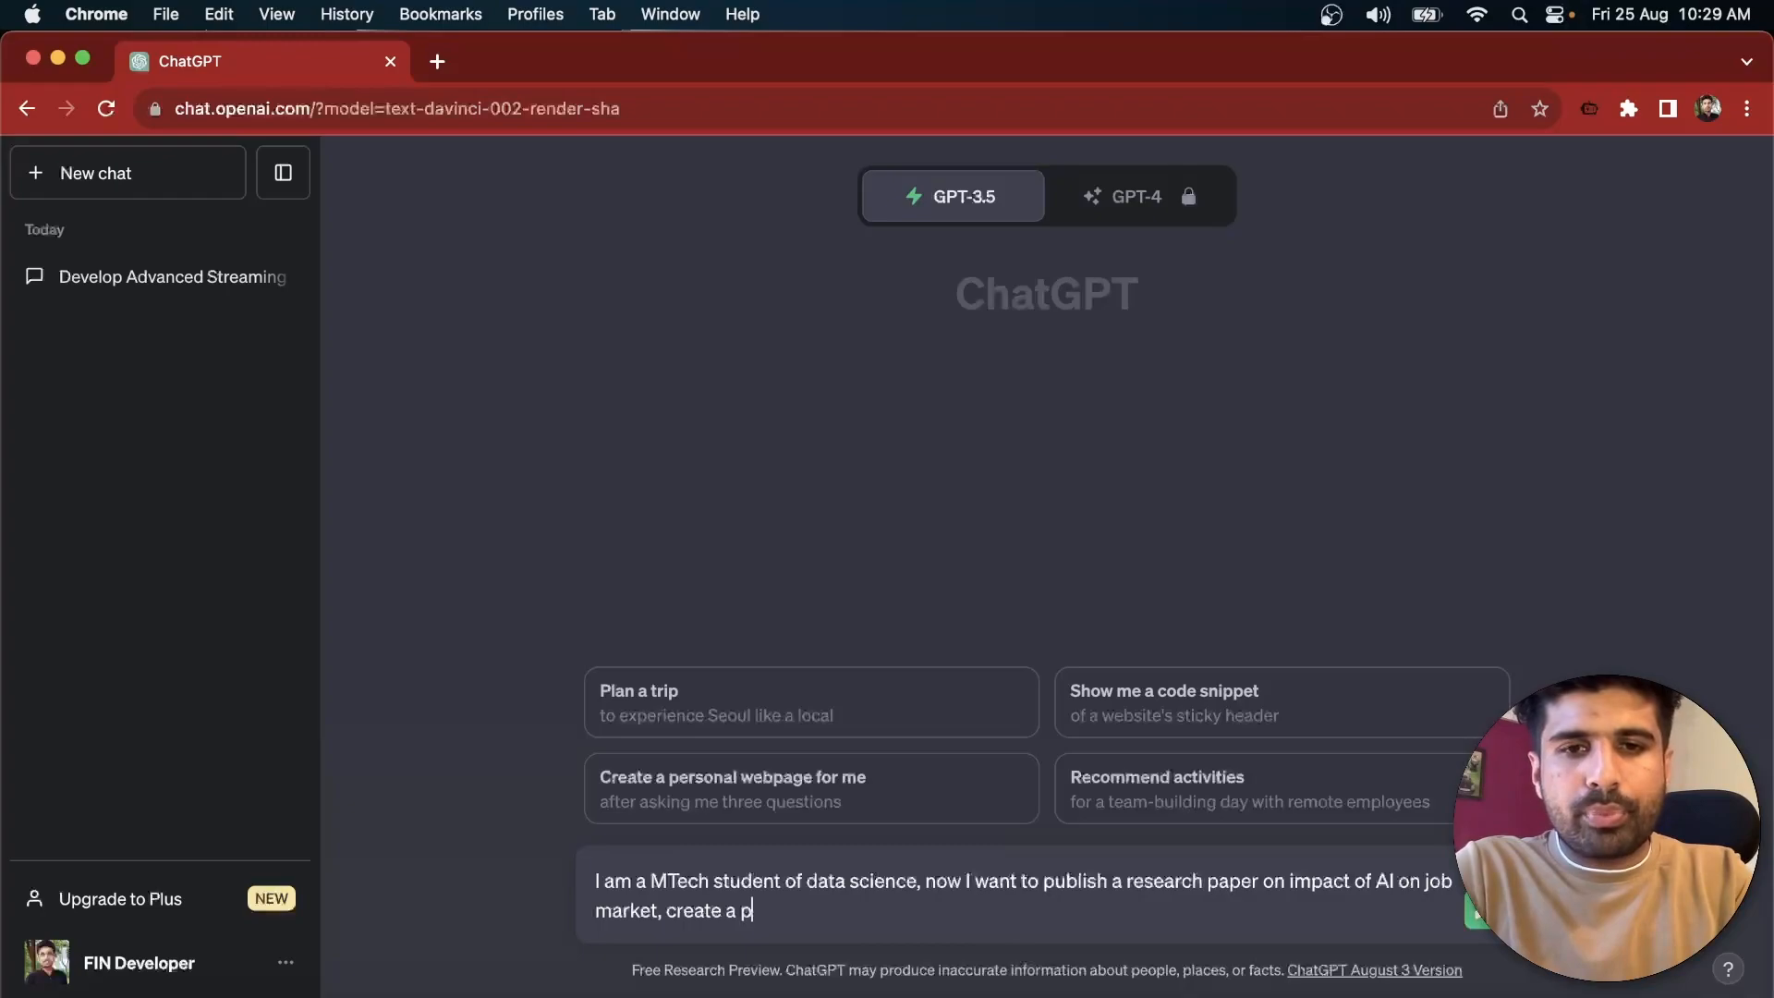
text(rompt on giving a detail overview of)
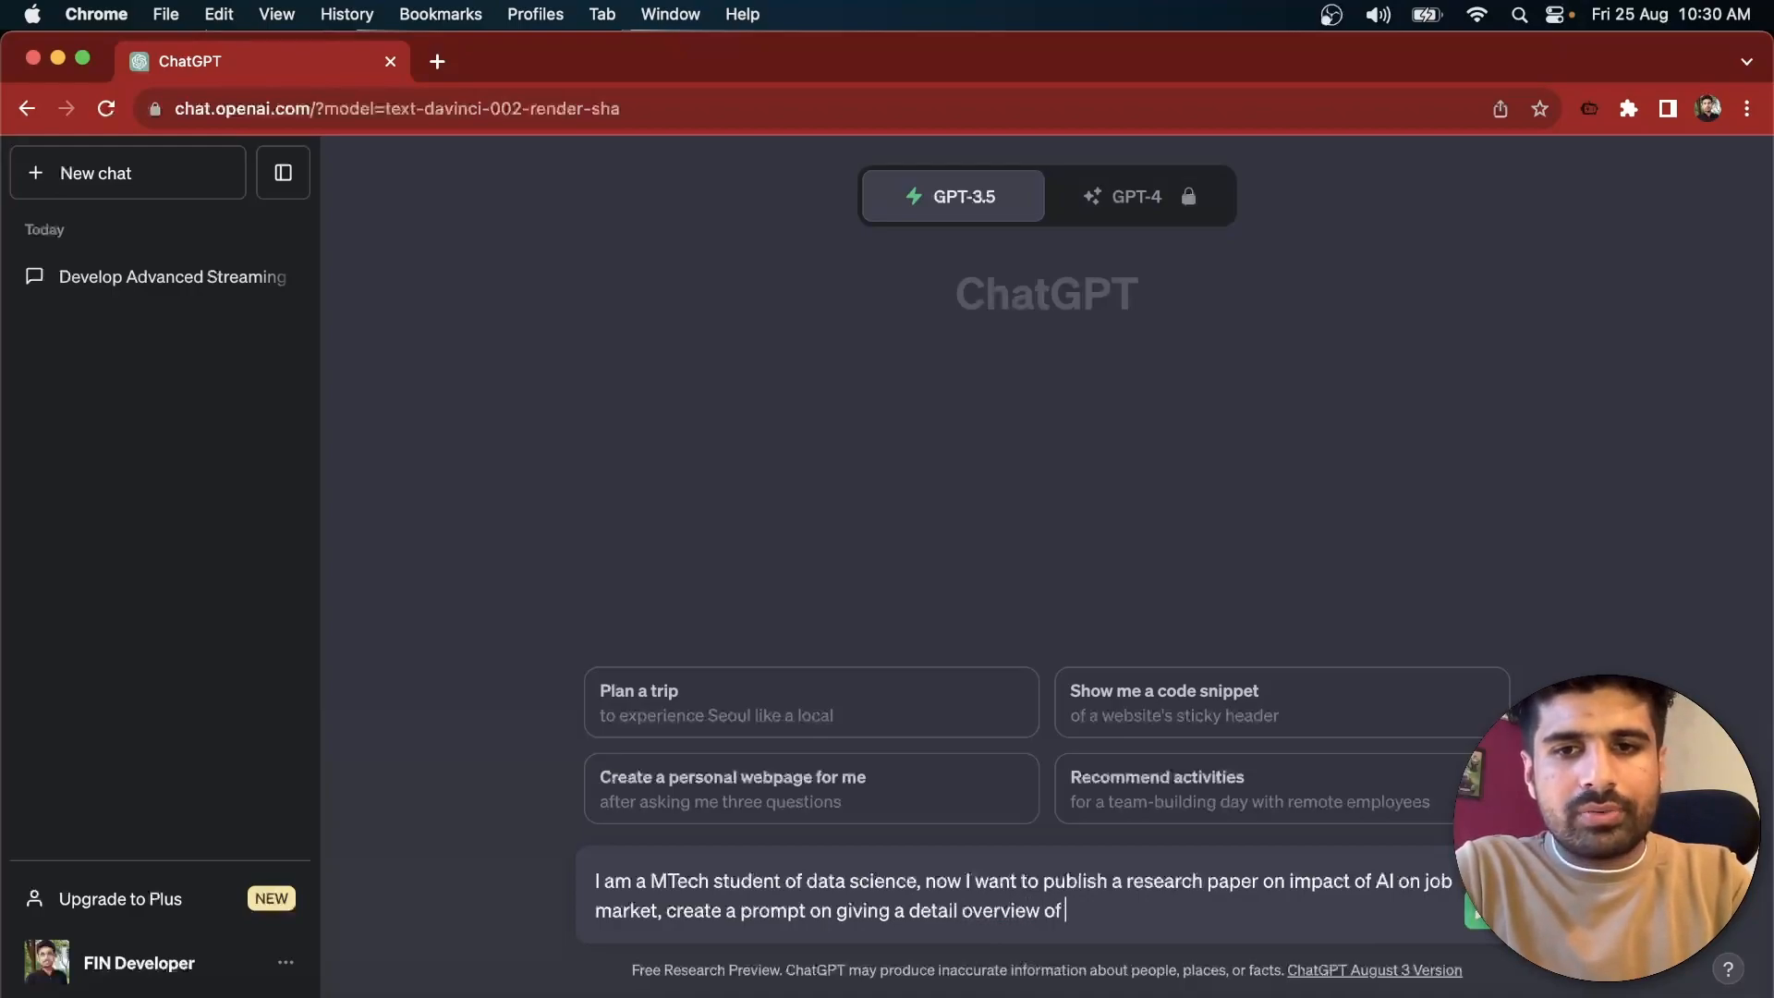
text(all the important points for ou)
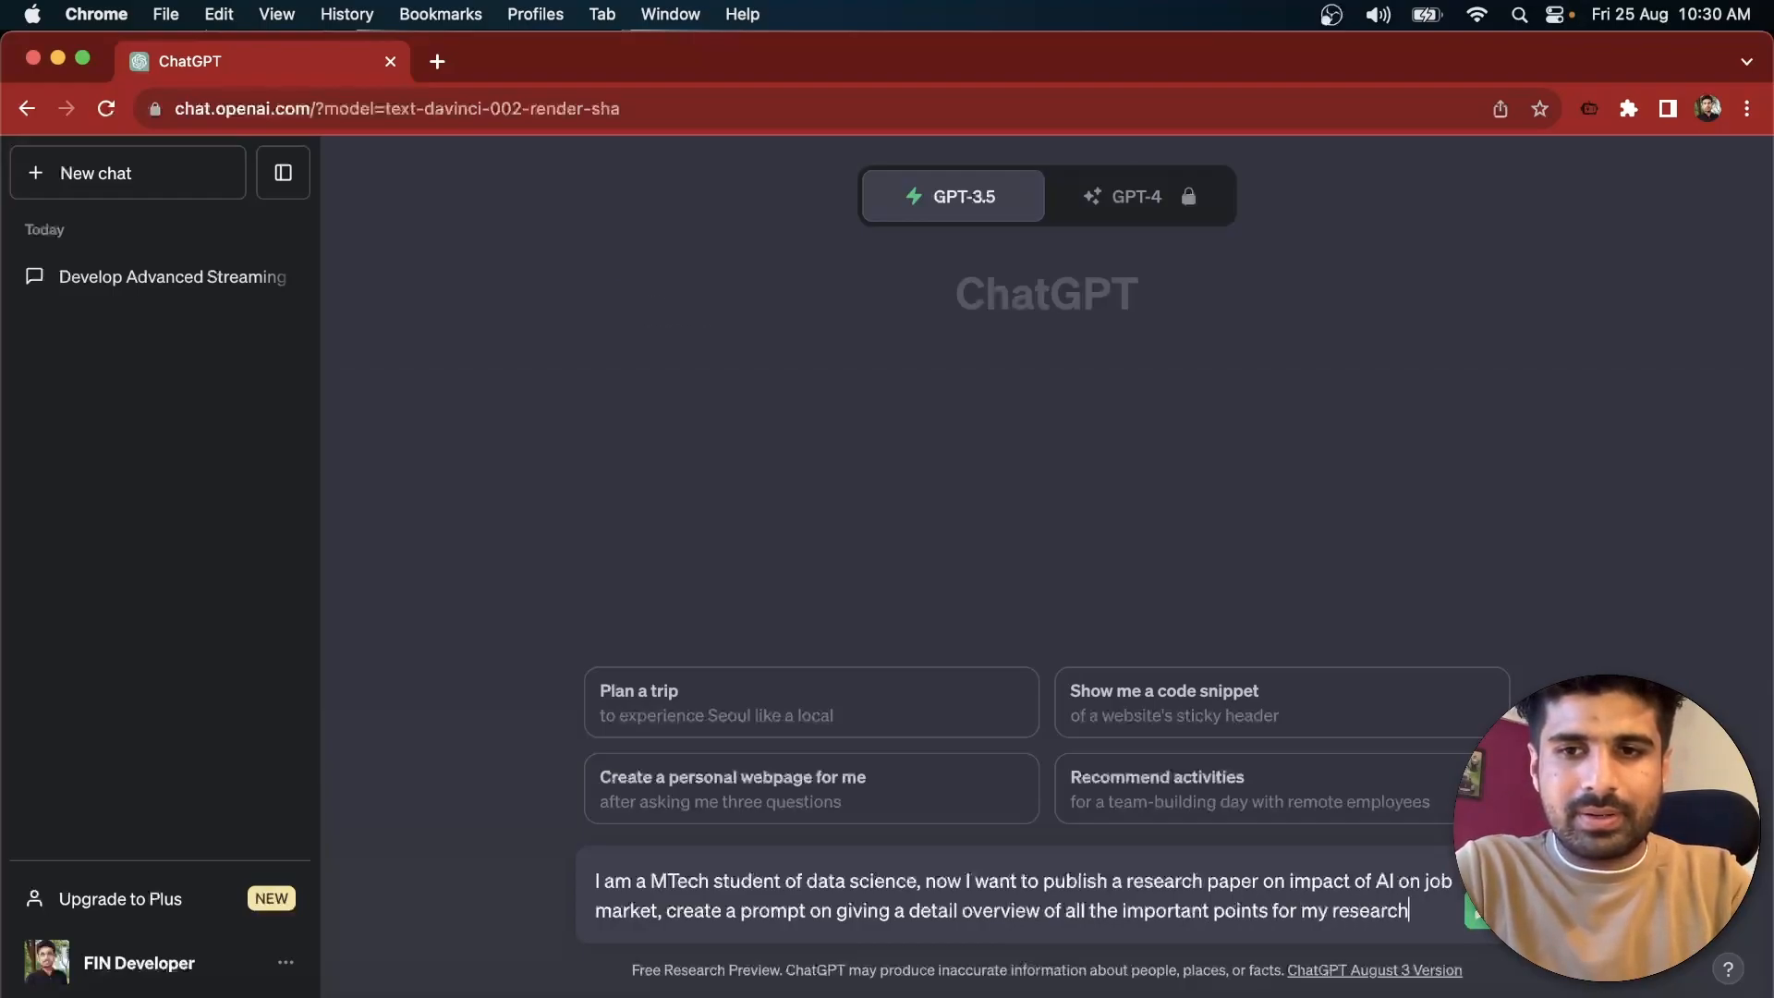
text(r my research)
key(Return)
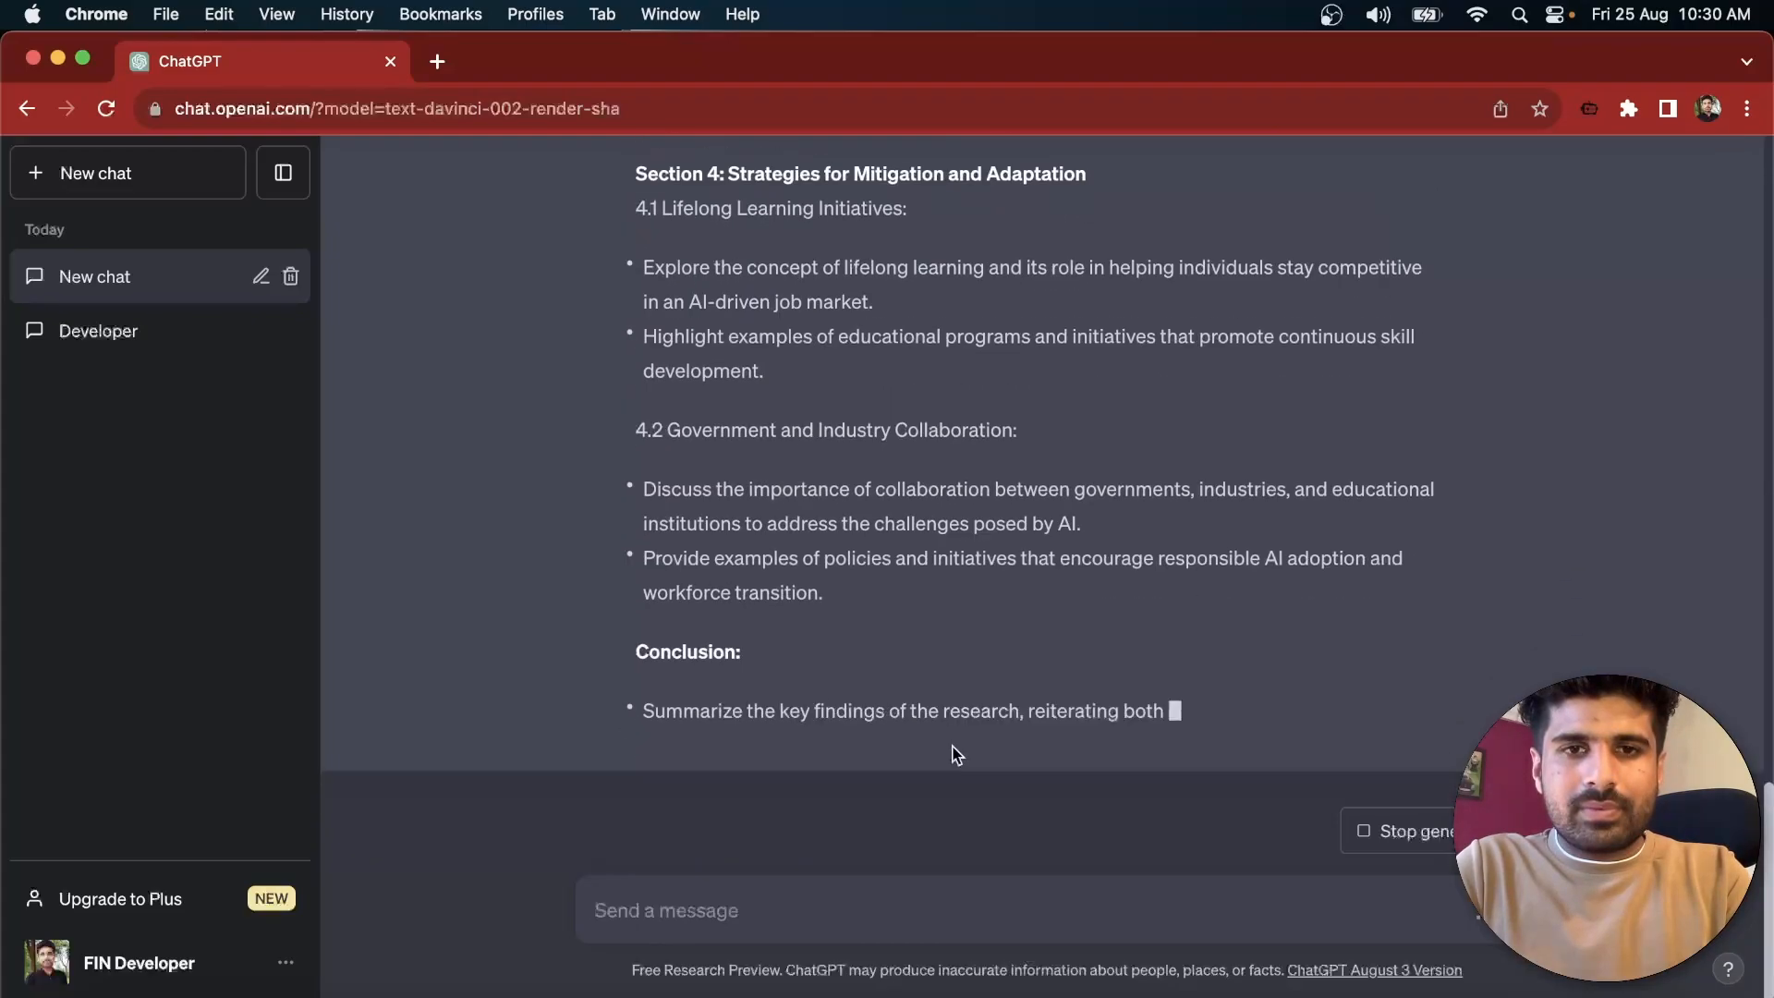
Step: Copy the generated research paper overview and paste it as a new message
scroll(956, 753, up, 10)
scroll(1014, 636, down, 3)
scroll(1015, 635, up, 2)
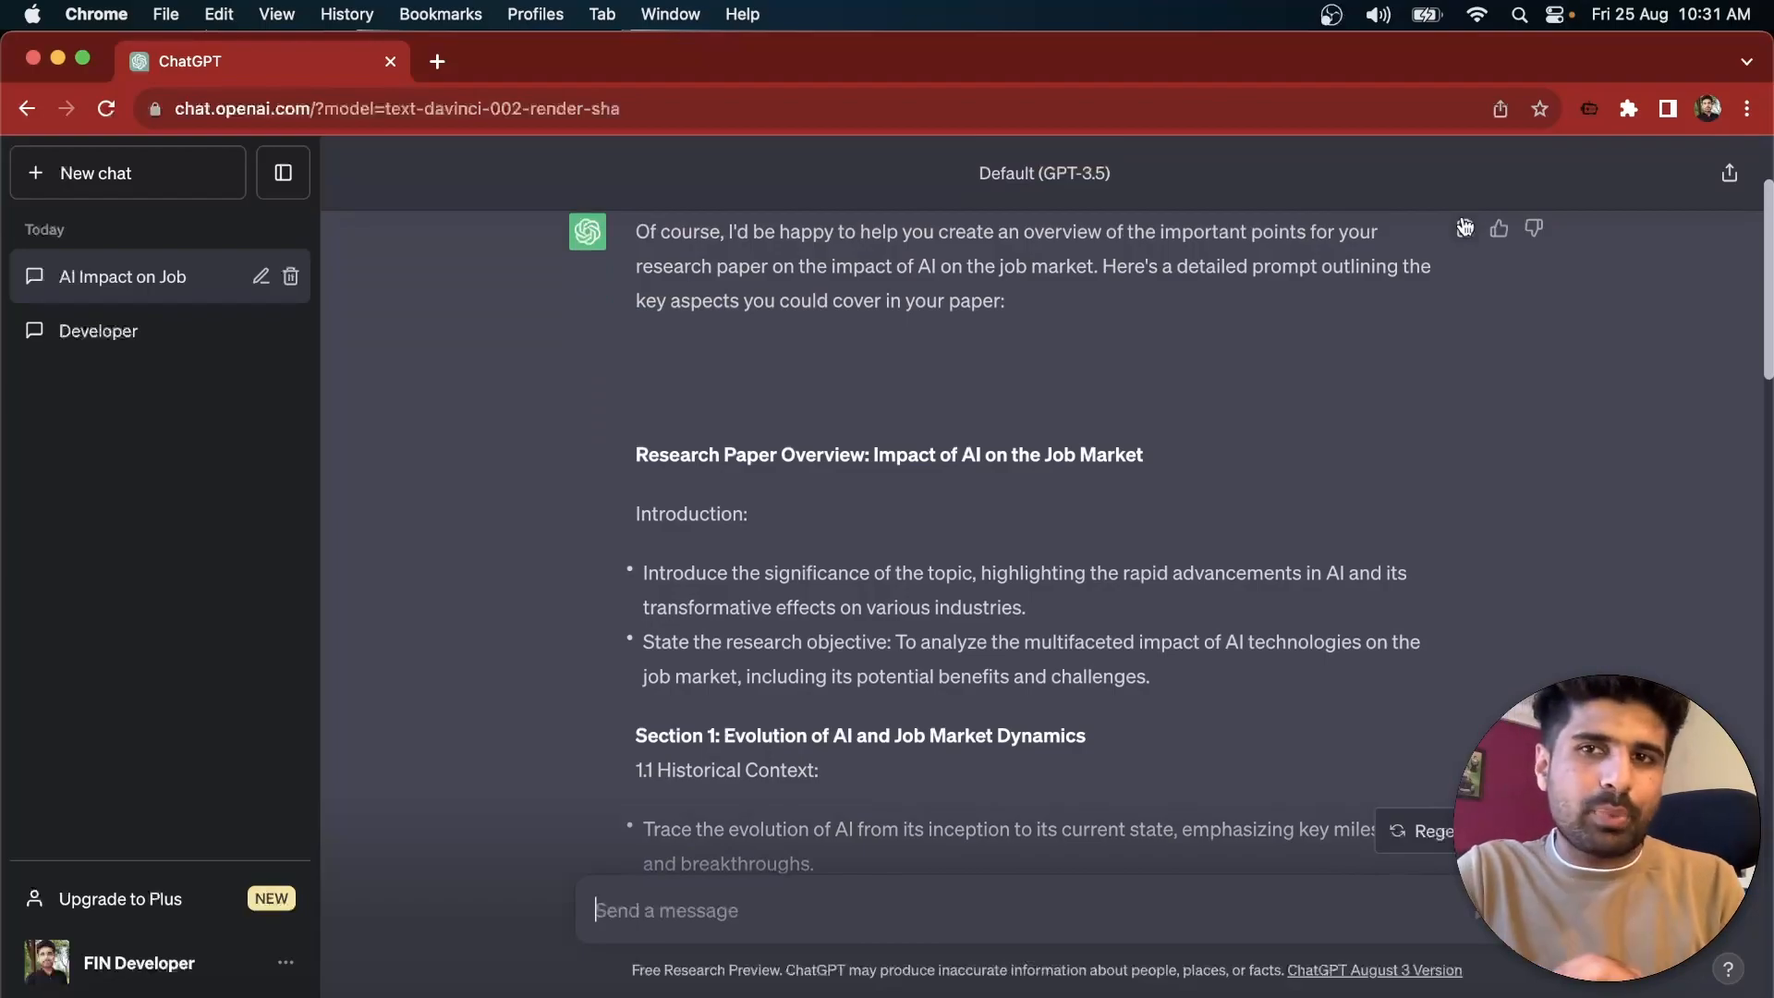
scroll(1464, 226, up, 2)
click(1465, 389)
scroll(878, 705, down, 15)
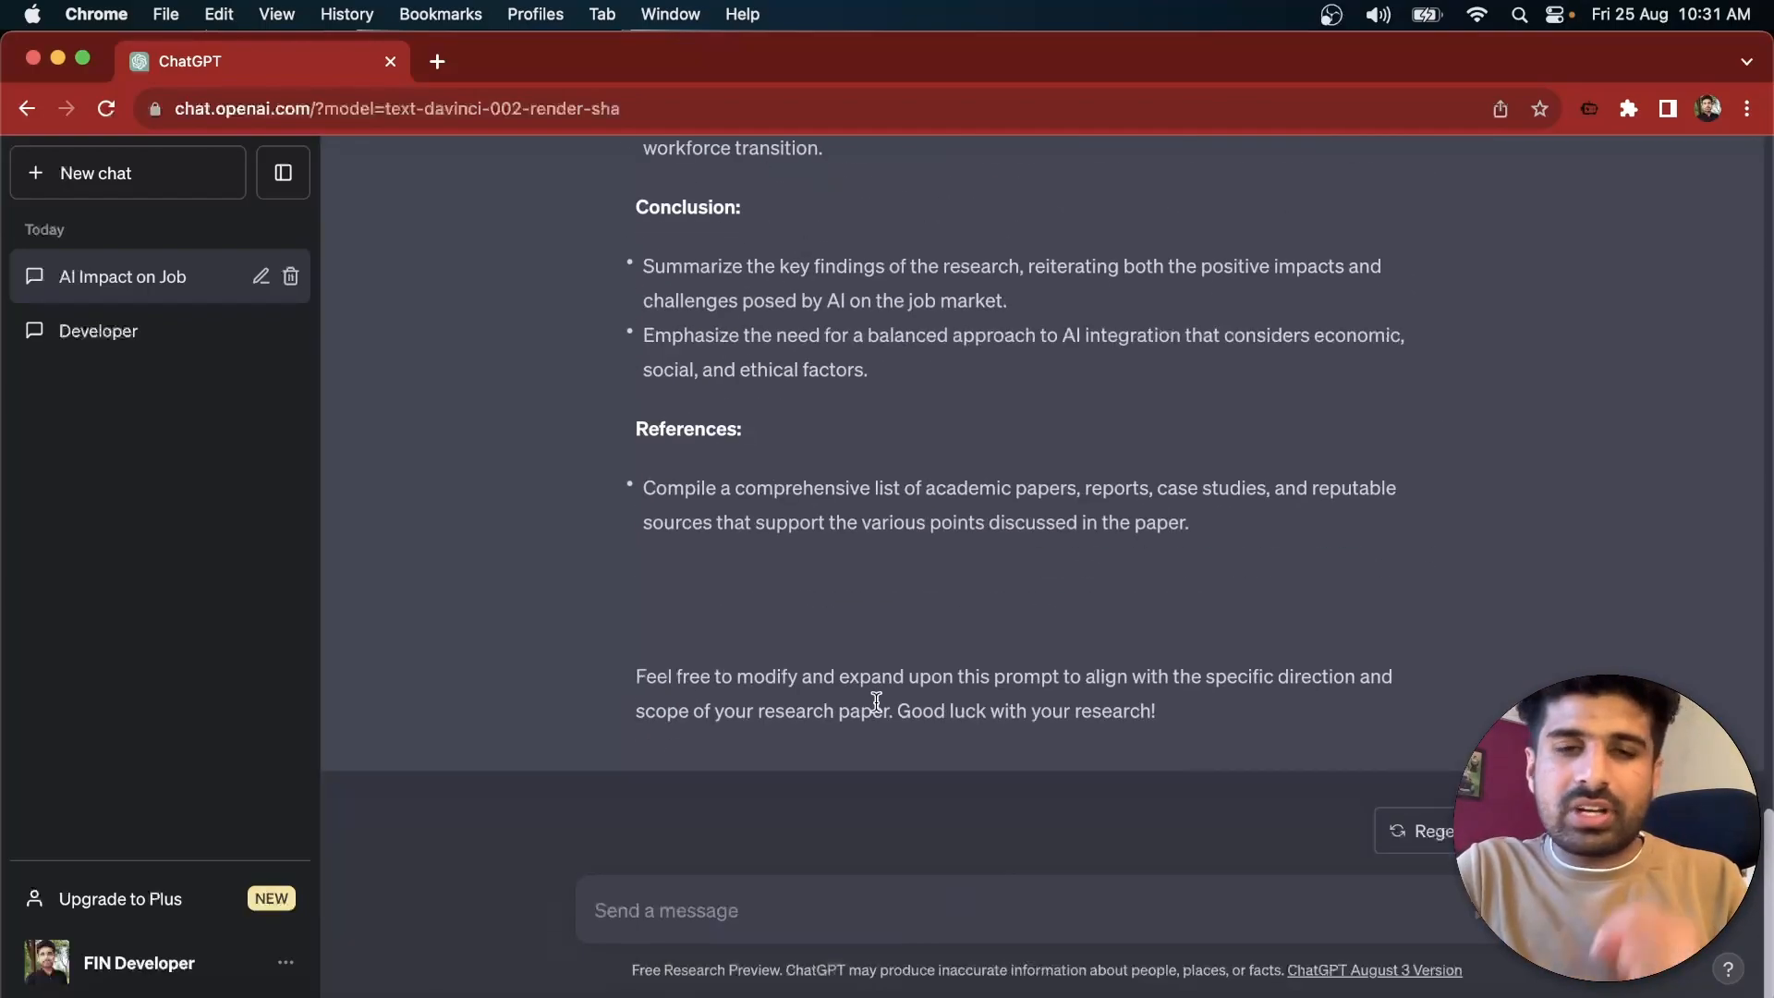
click(736, 913)
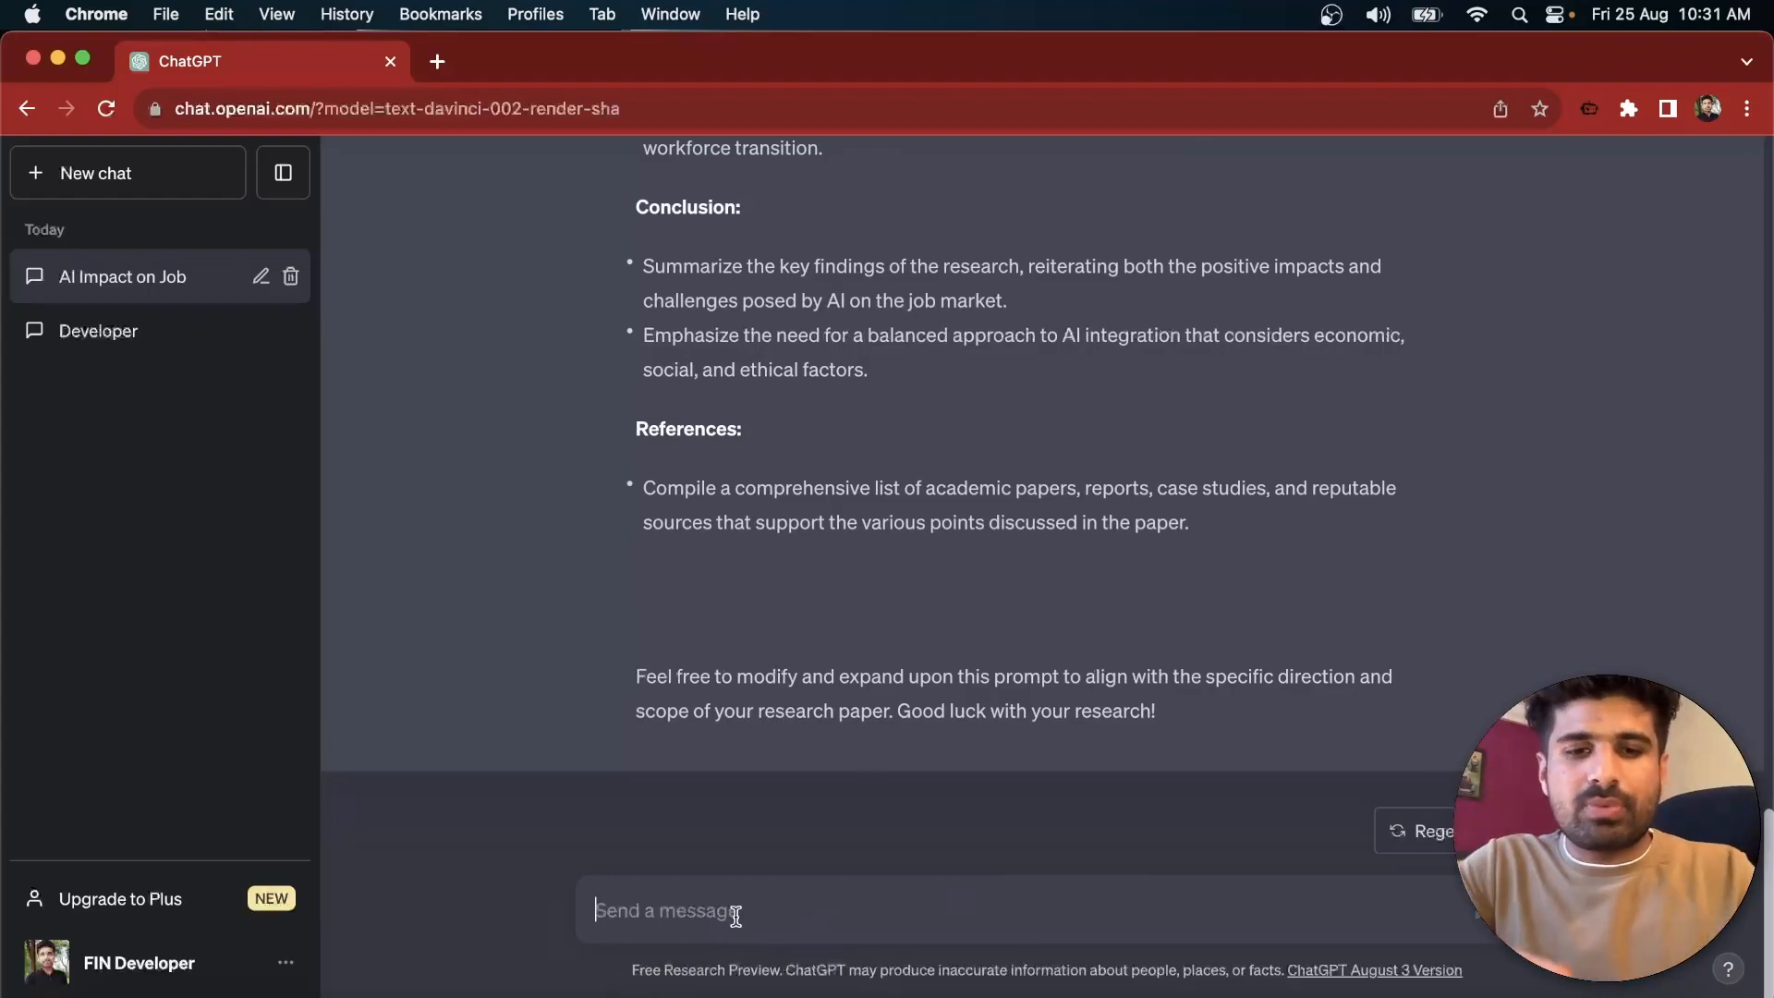
key(super+v)
Step: Delete the closing "Feel free to modify" paragraph and the separator after the References section in the pasted message
drag(1038, 913, 591, 876)
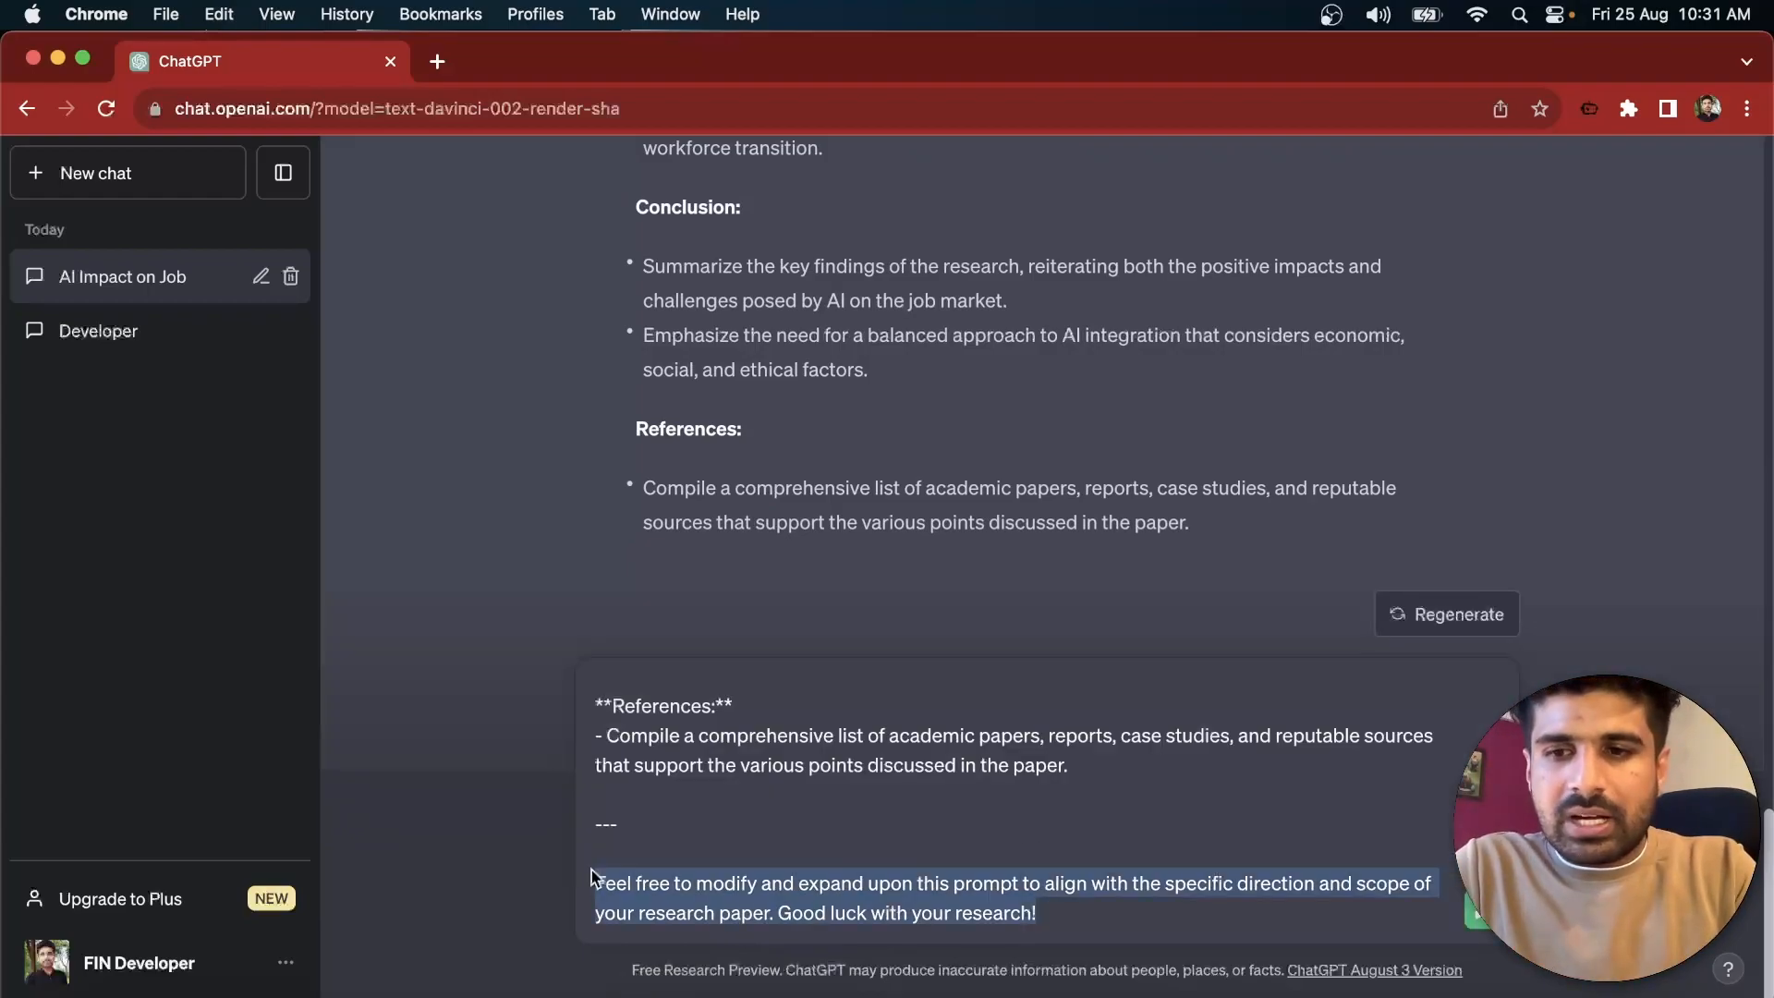
key(BackSpace)
key(BackSpace)
key(BackSpace)
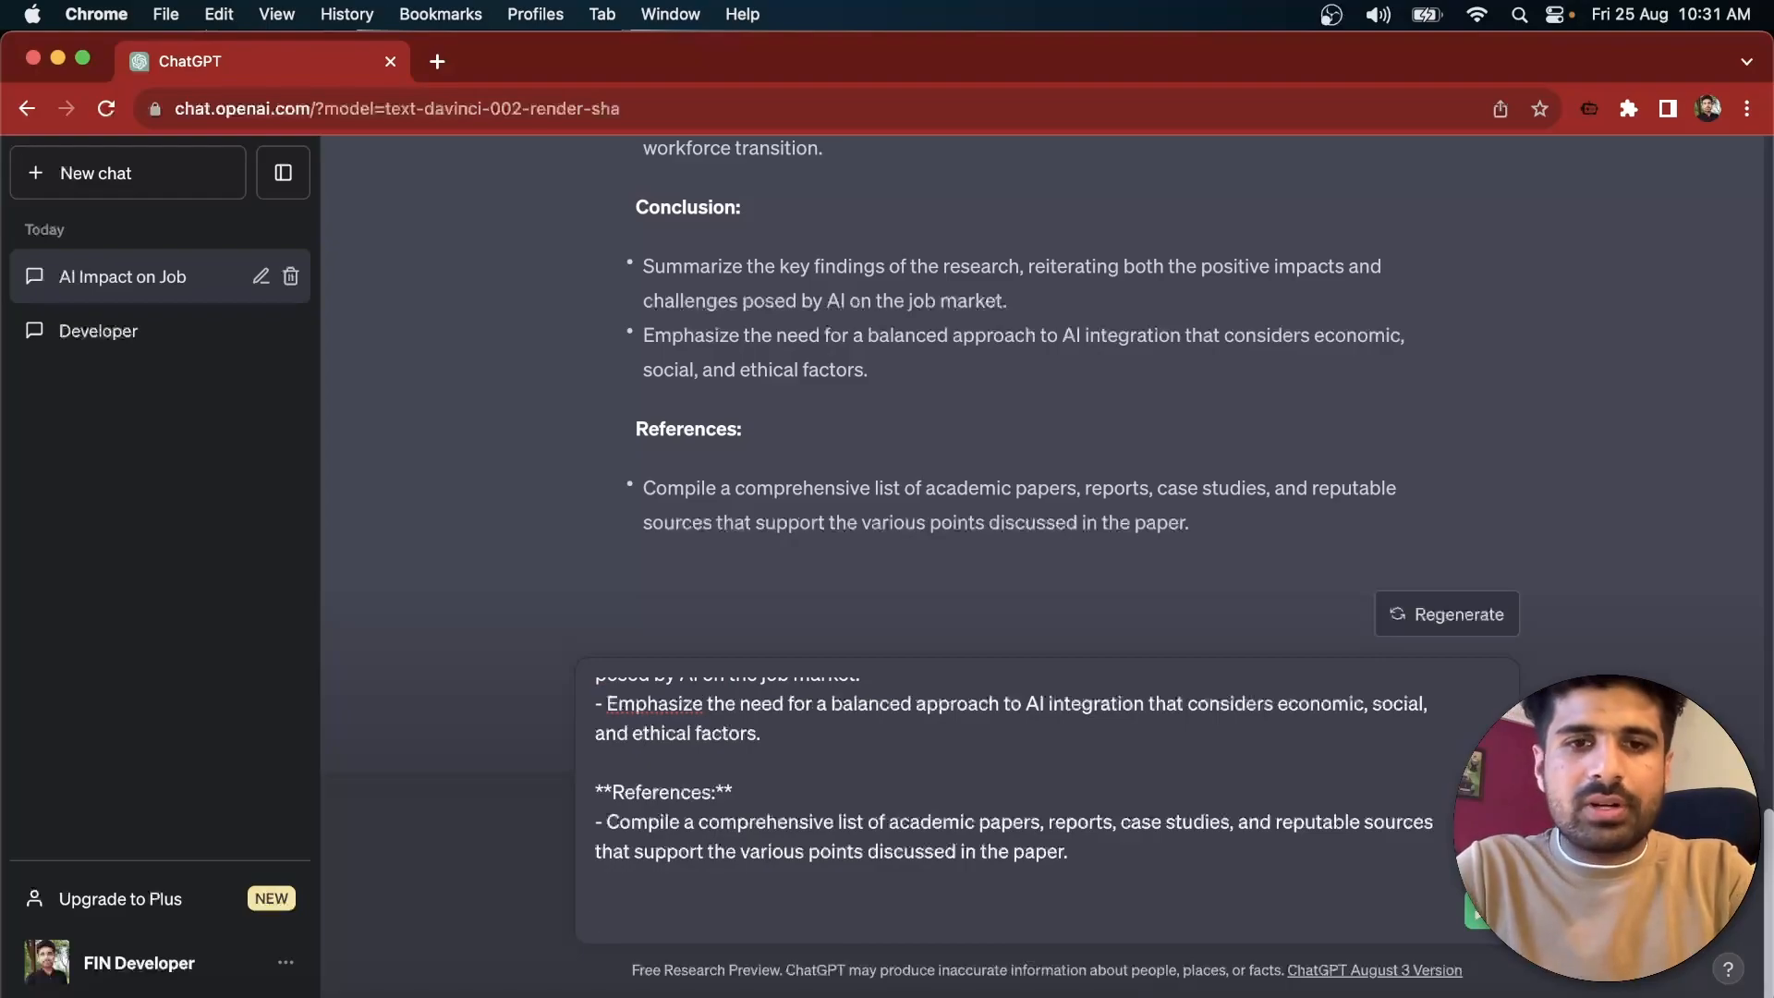
Step: Add "write a proper and accurate research paper as per above prompt" on a new line below the References section
key(shift+Return)
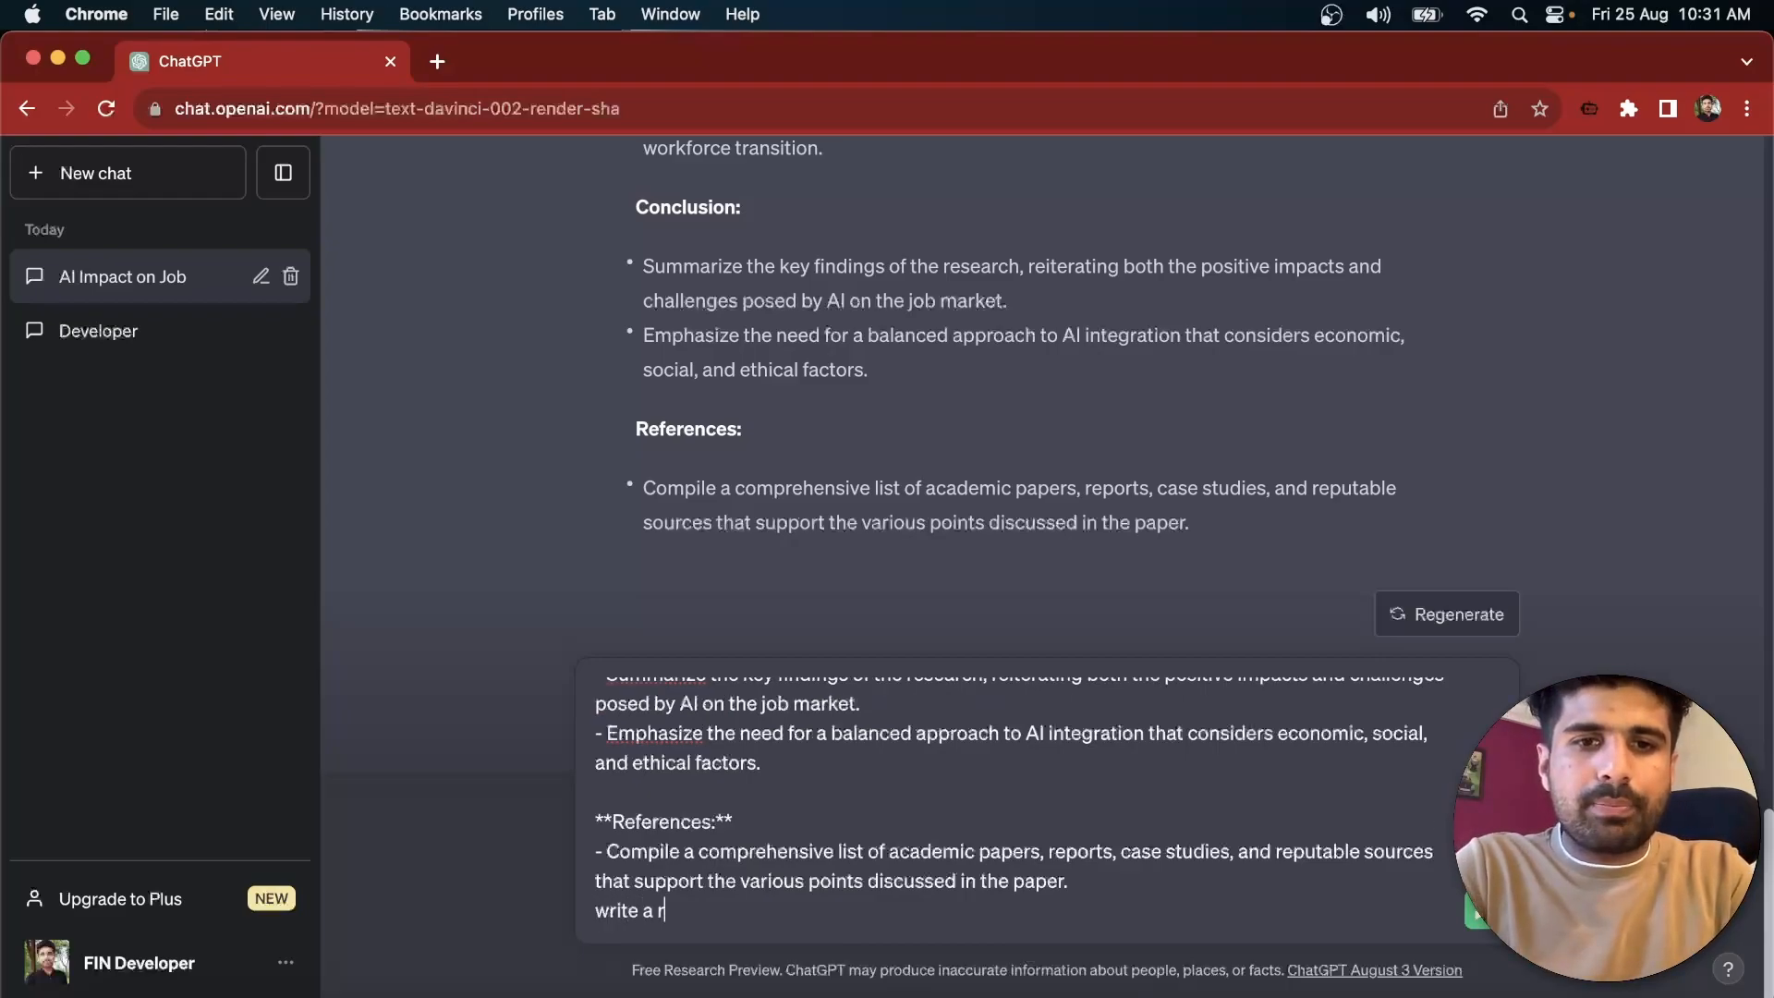
text(write a proper and accurate research paper )
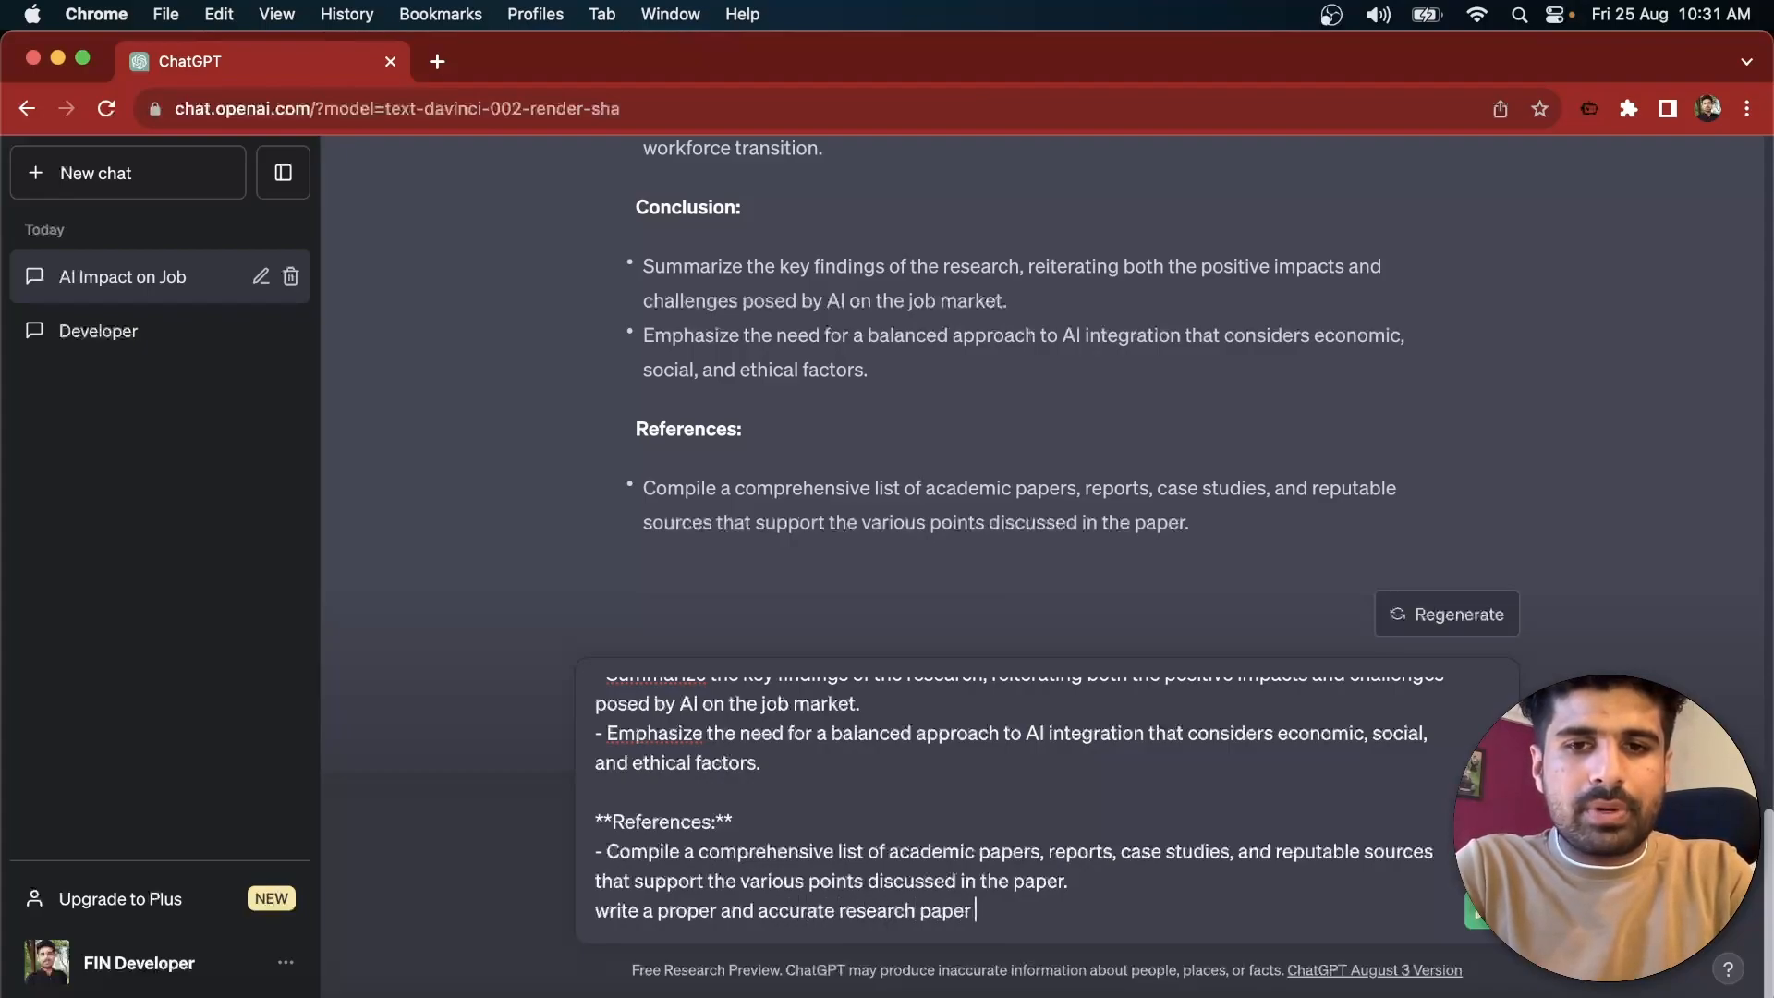
text(as per aob)
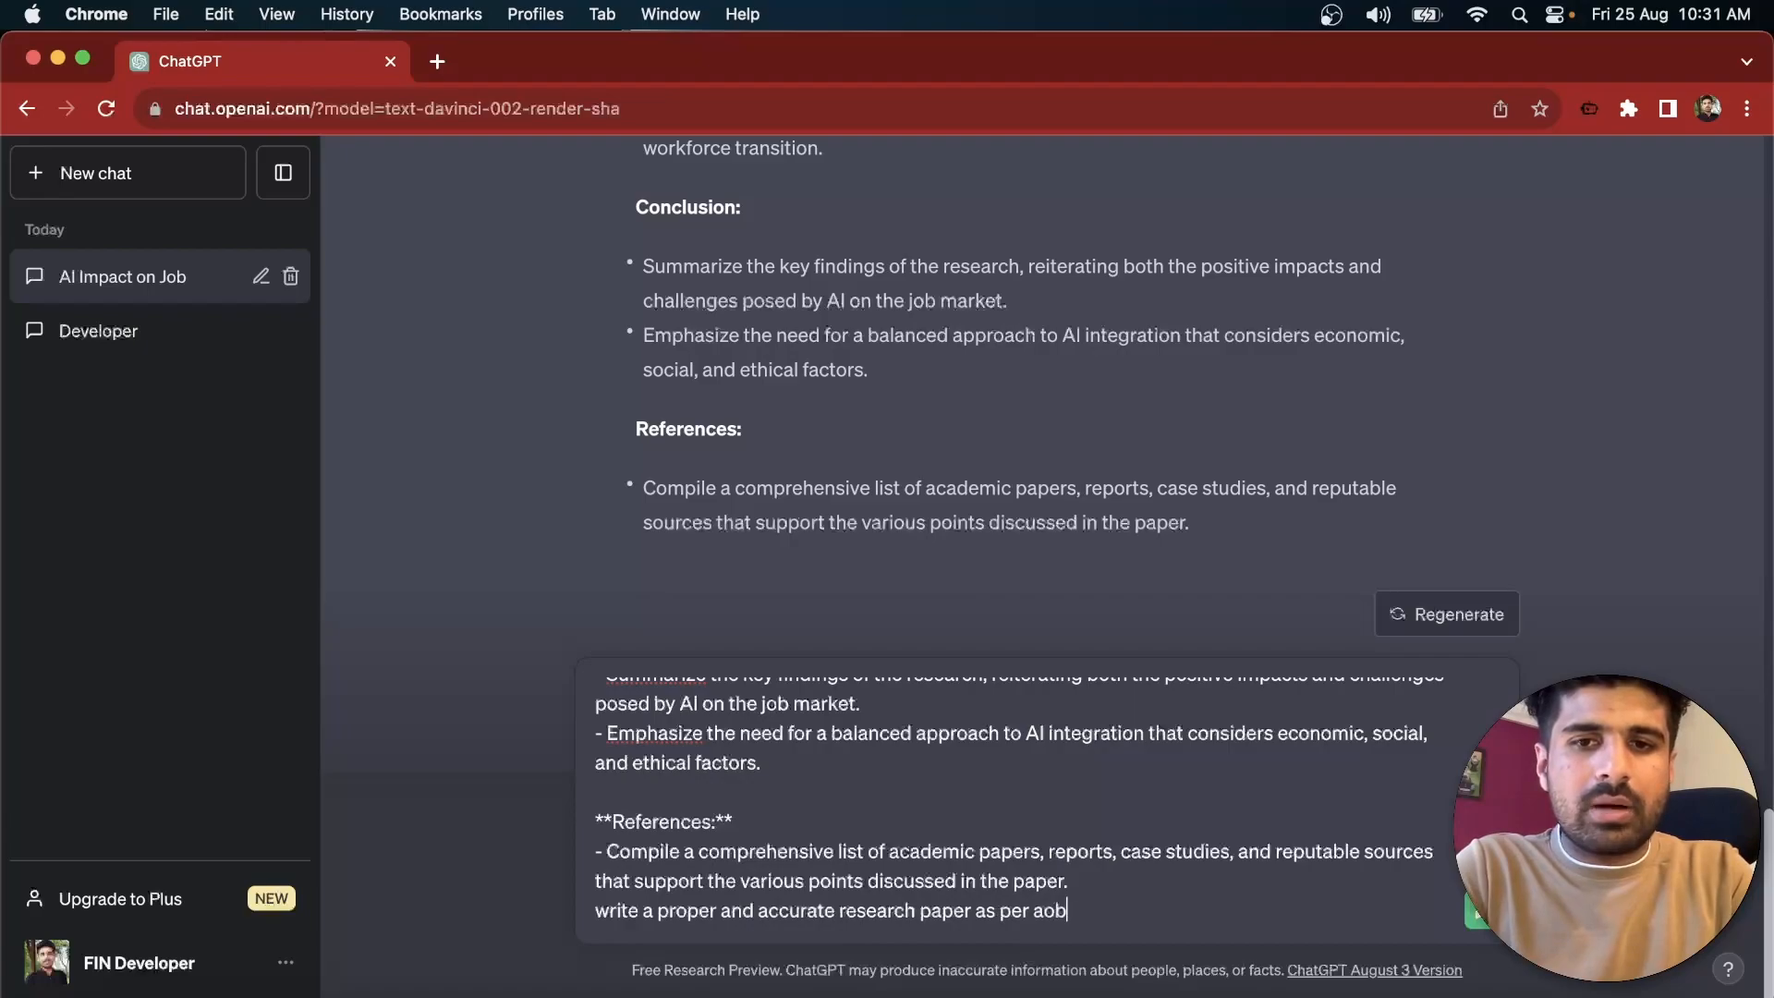
text(bove prompt)
scroll(728, 781, up, 20)
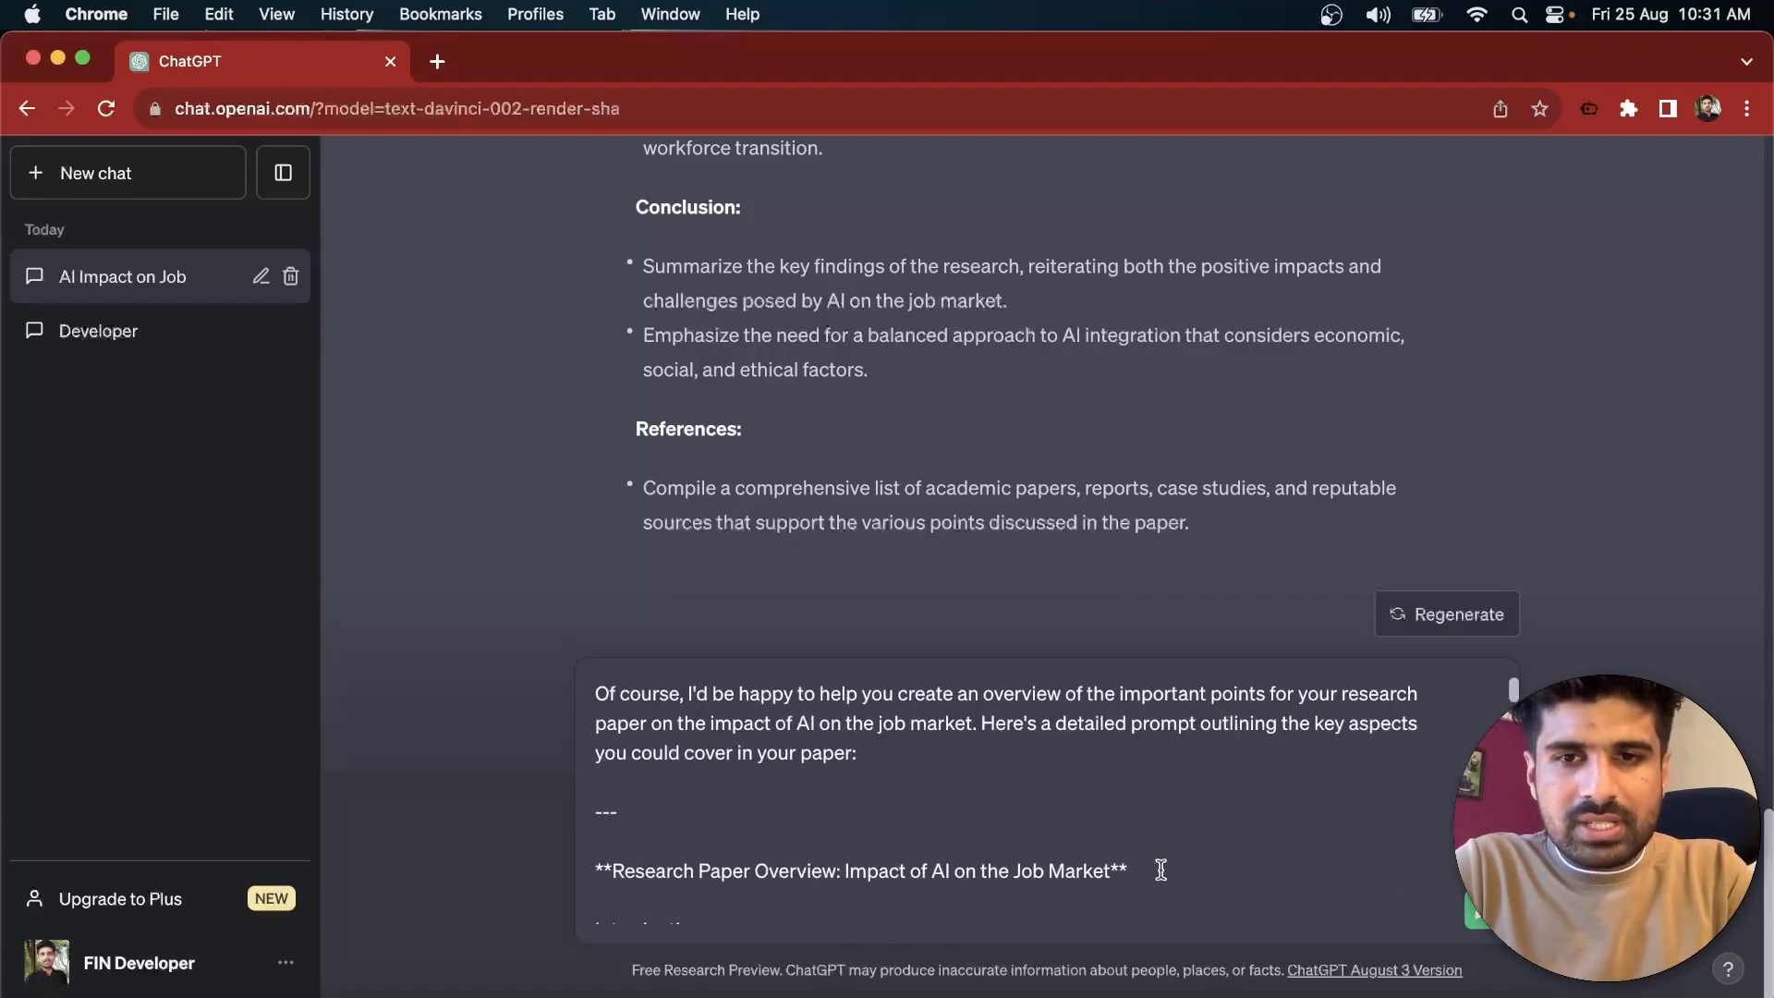
Step: Delete the introductory paragraph, the separator and the blank lines above the "Research Paper Overview: Impact of AI on the Job Market" title
drag(1160, 813, 515, 665)
key(BackSpace)
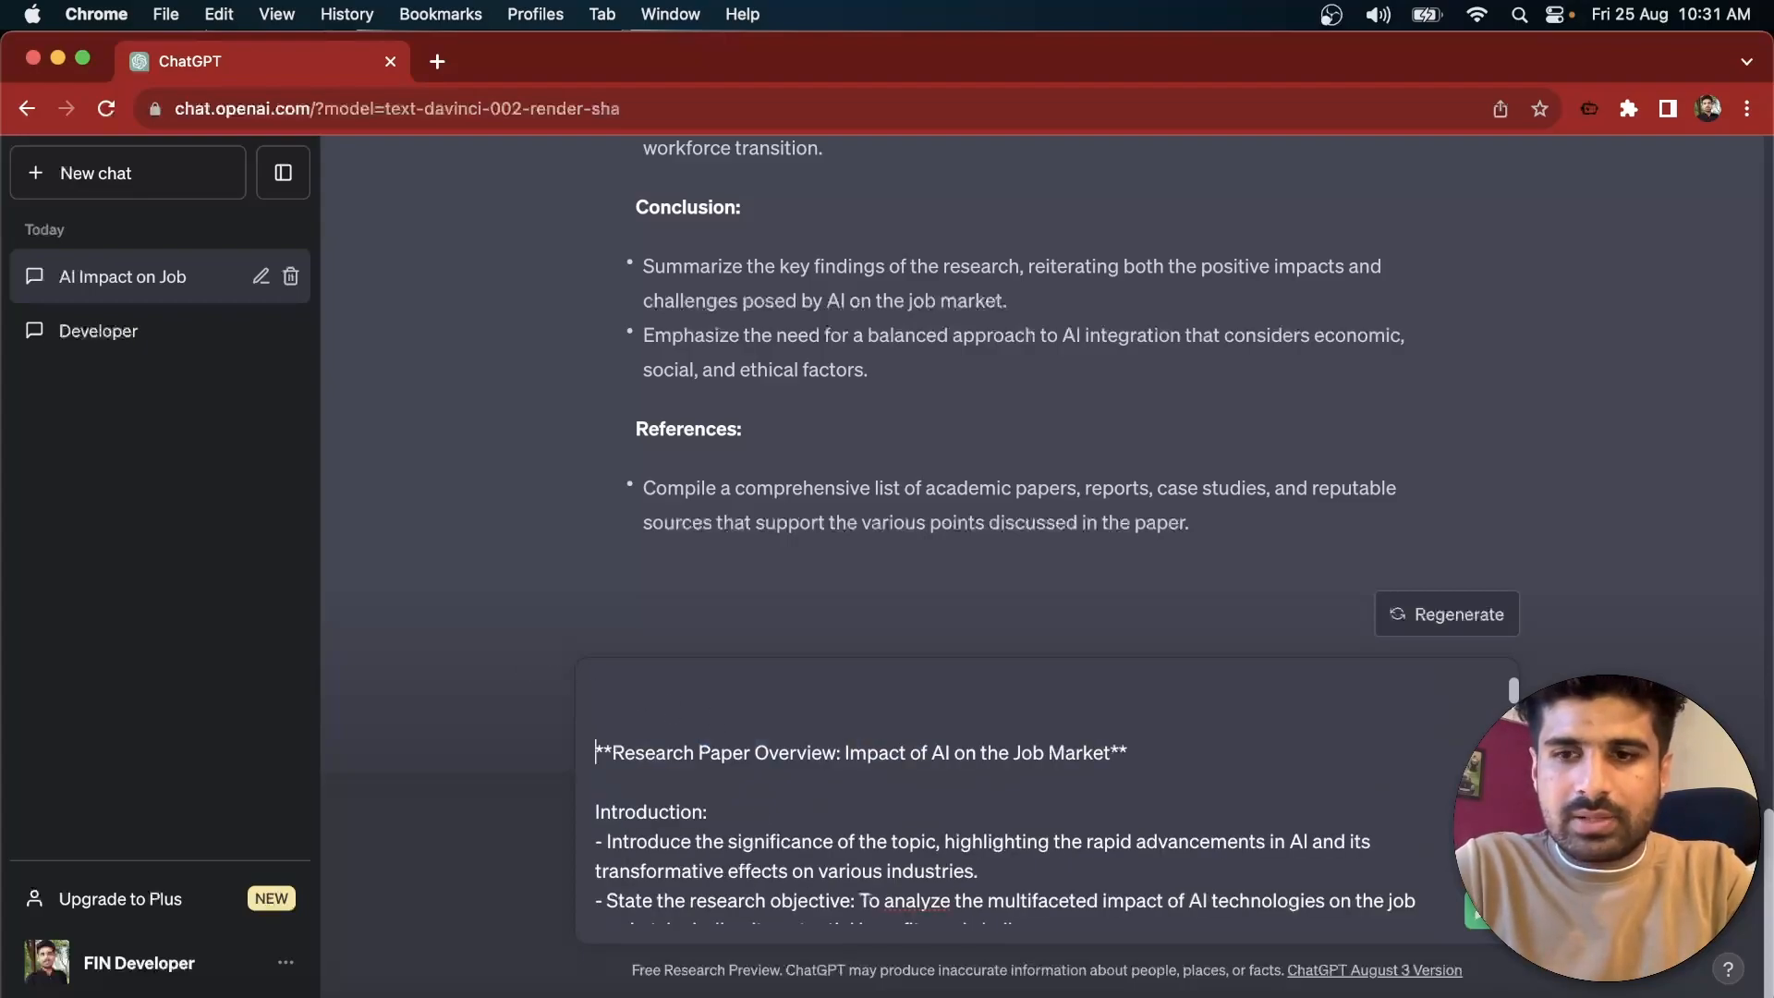
key(BackSpace)
key(BackSpace)
Step: Check the edited research paper prompt through to its final instruction and send it
scroll(915, 739, down, 5)
scroll(952, 729, up, 4)
scroll(961, 721, down, 10)
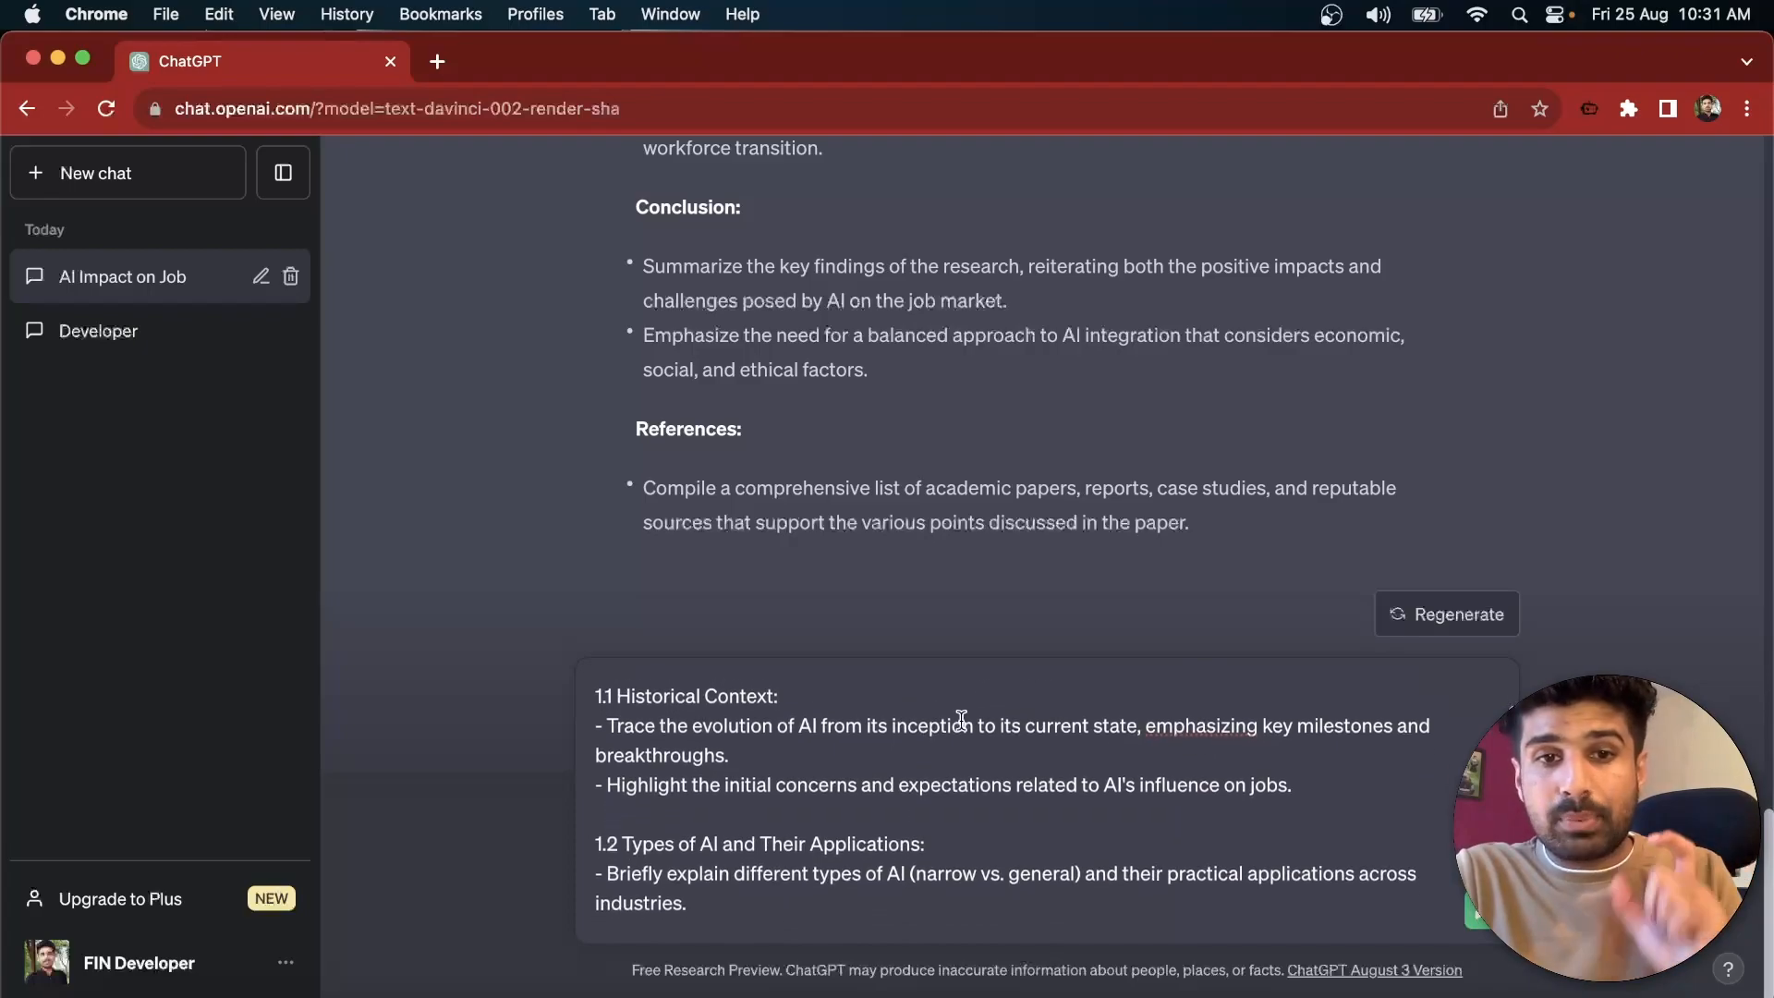
scroll(960, 720, down, 10)
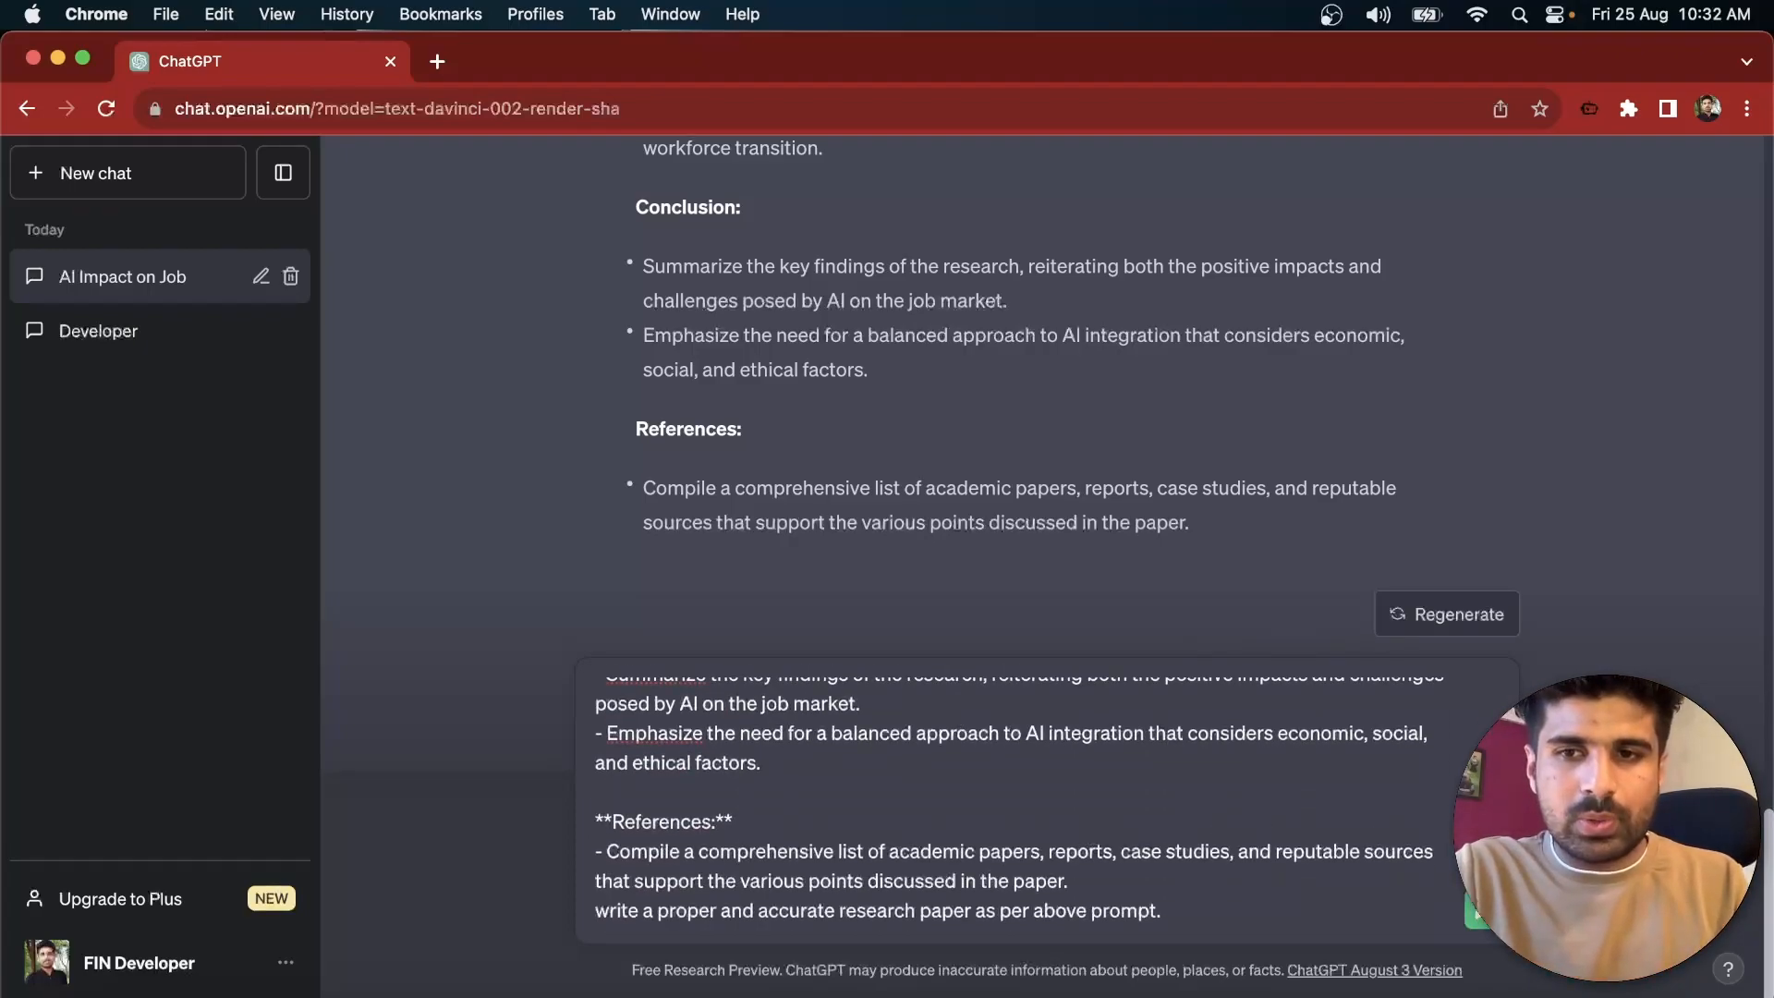
click(1478, 911)
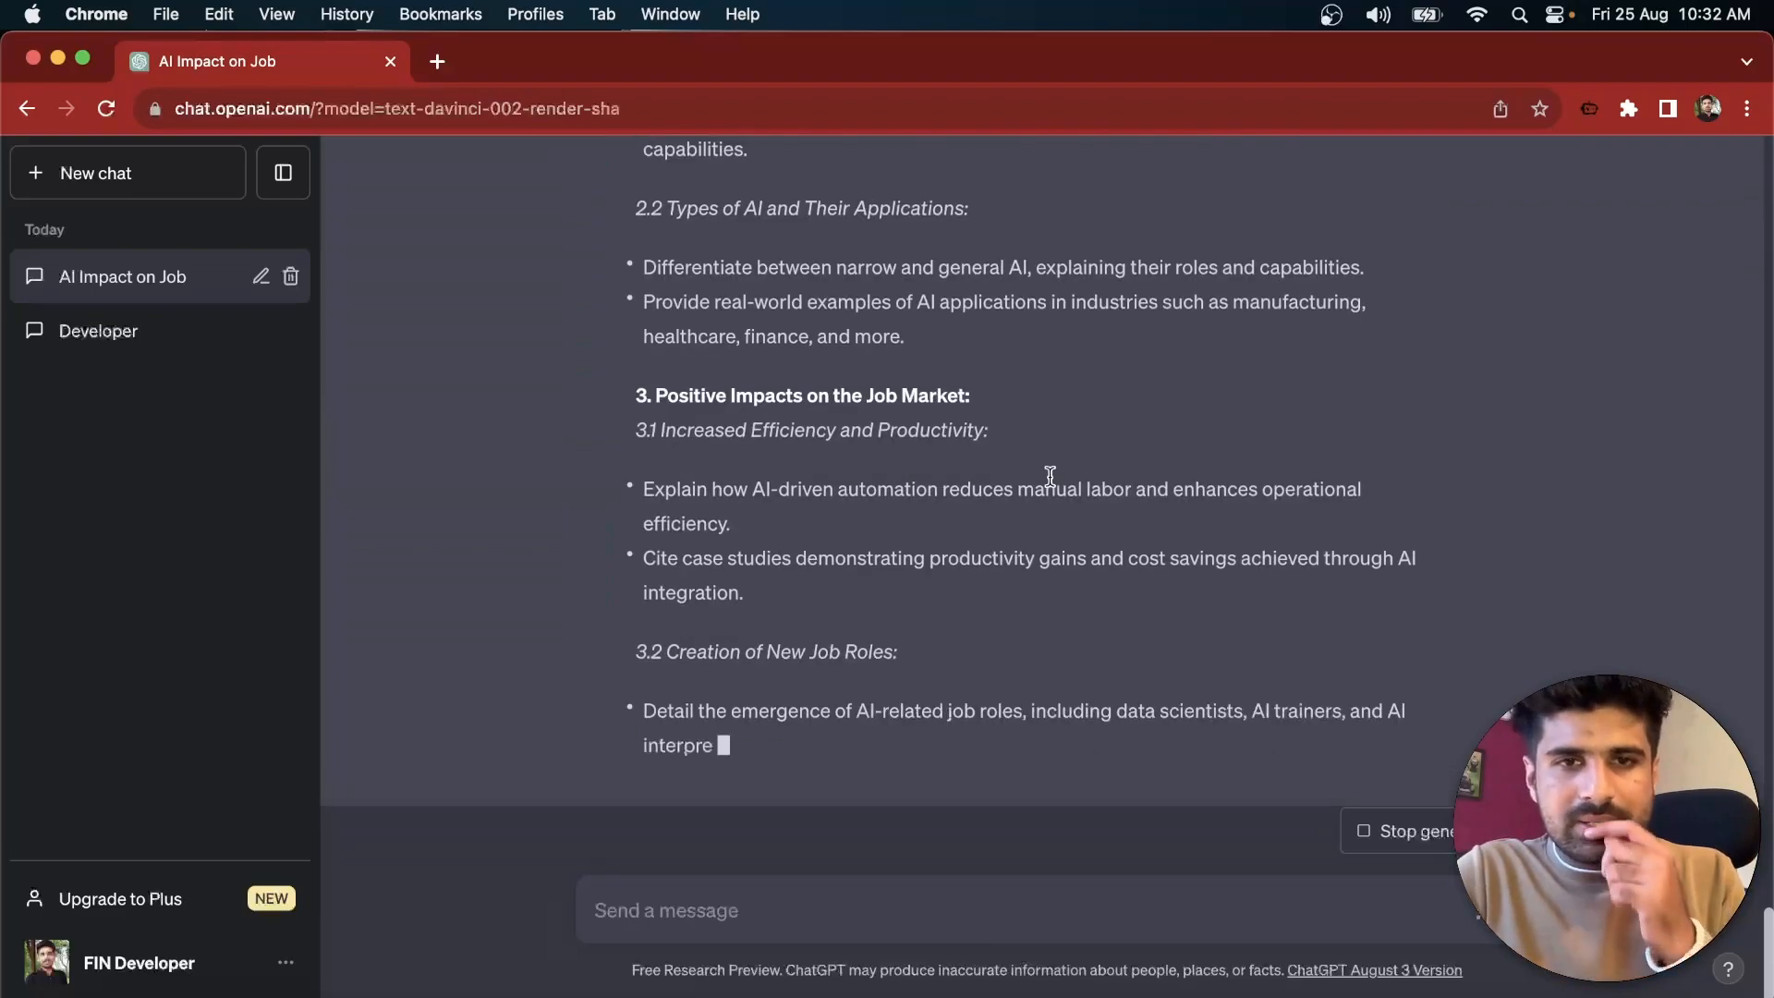
Step: Review the generated research paper response from the Abstract through the Conclusion and References sections
scroll(1053, 483, up, 15)
scroll(1053, 484, down, 7)
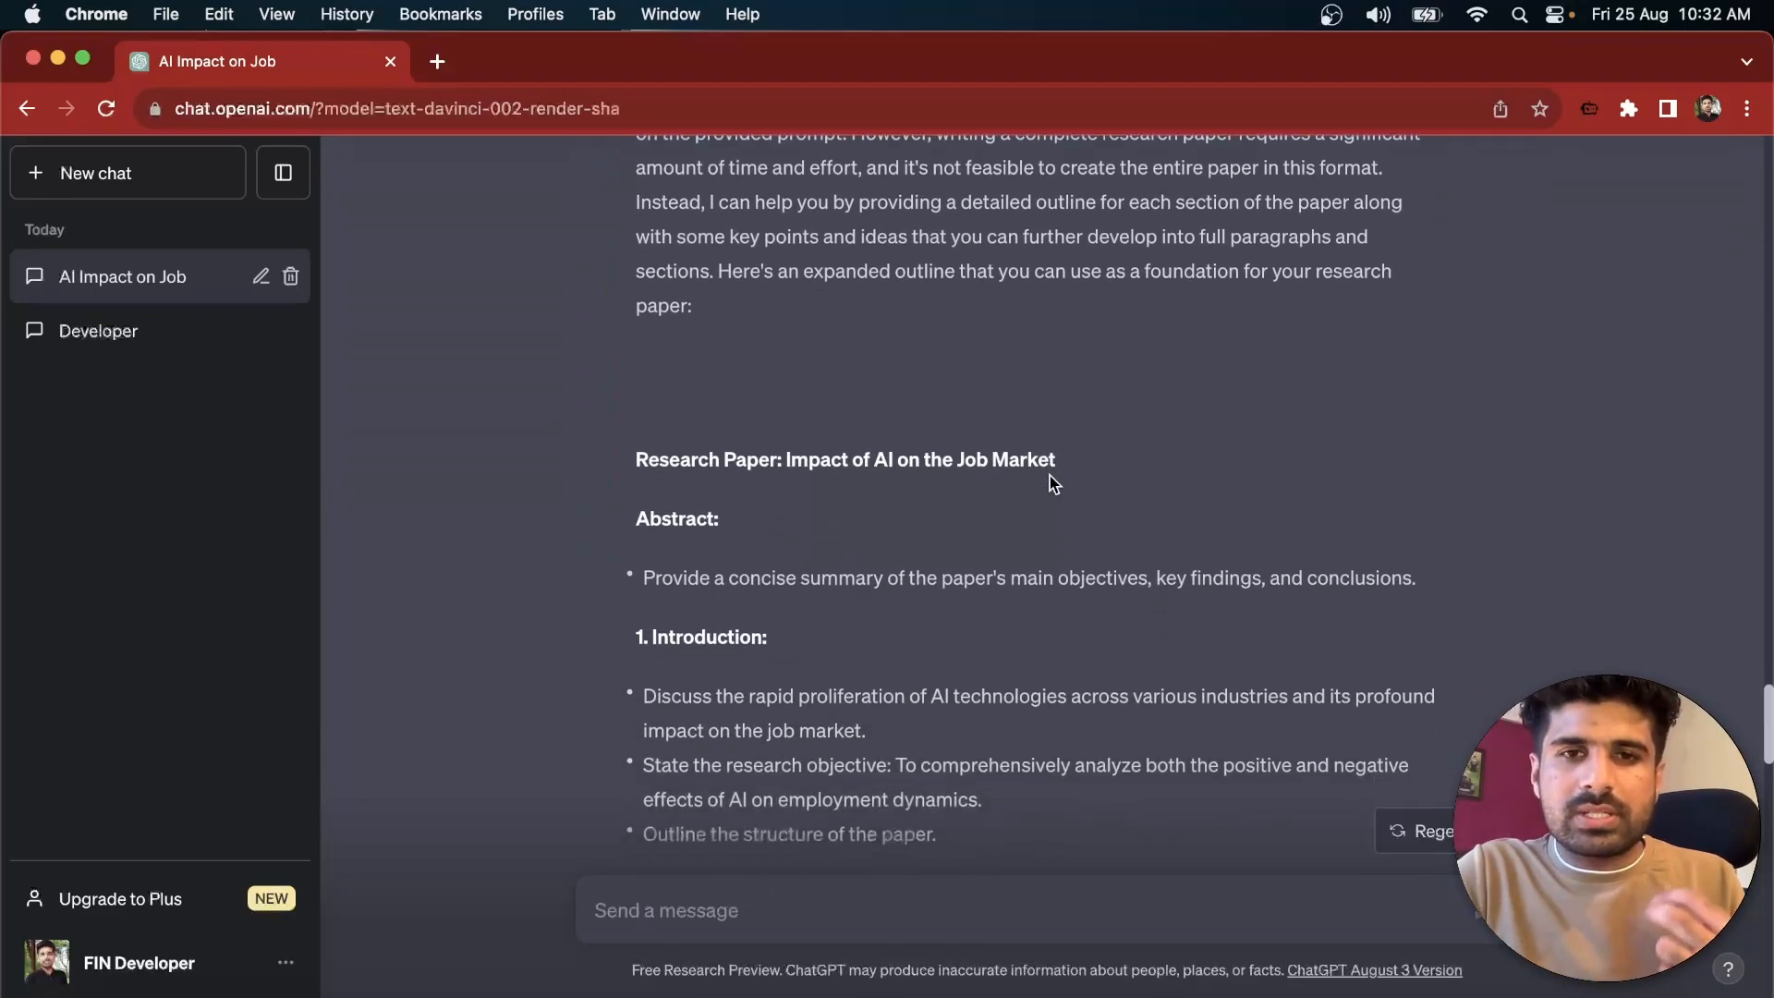
scroll(1053, 483, down, 8)
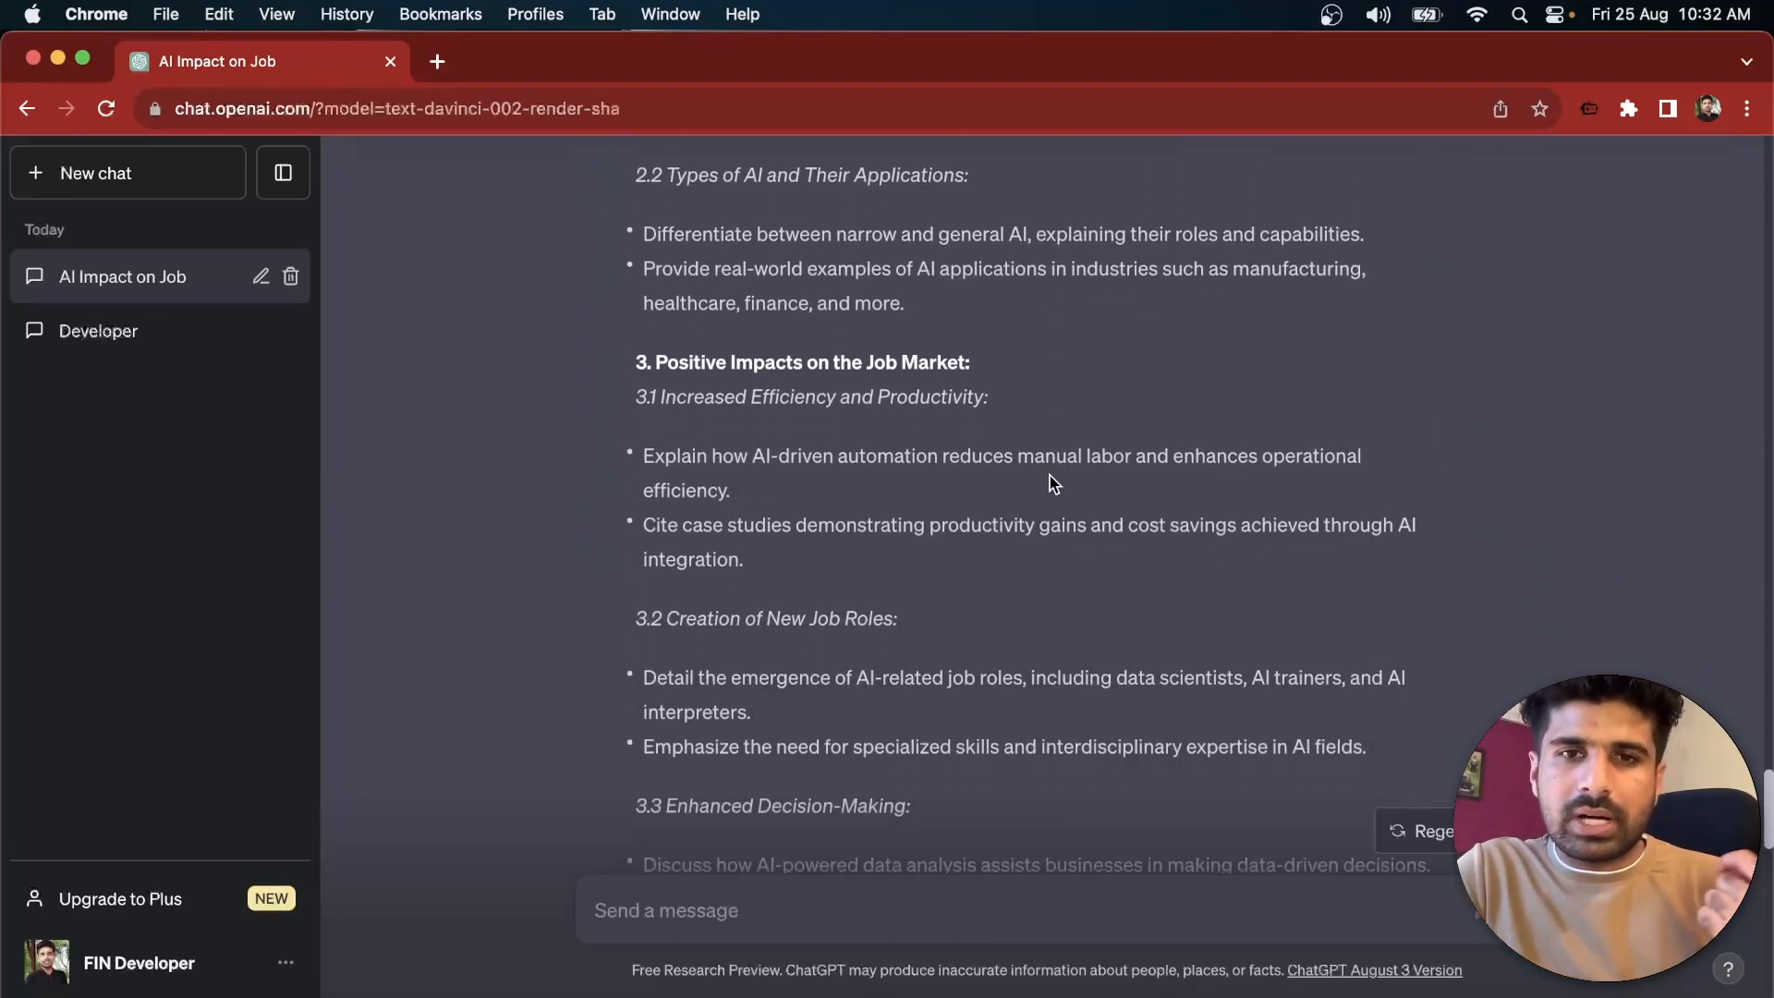
scroll(1053, 481, down, 7)
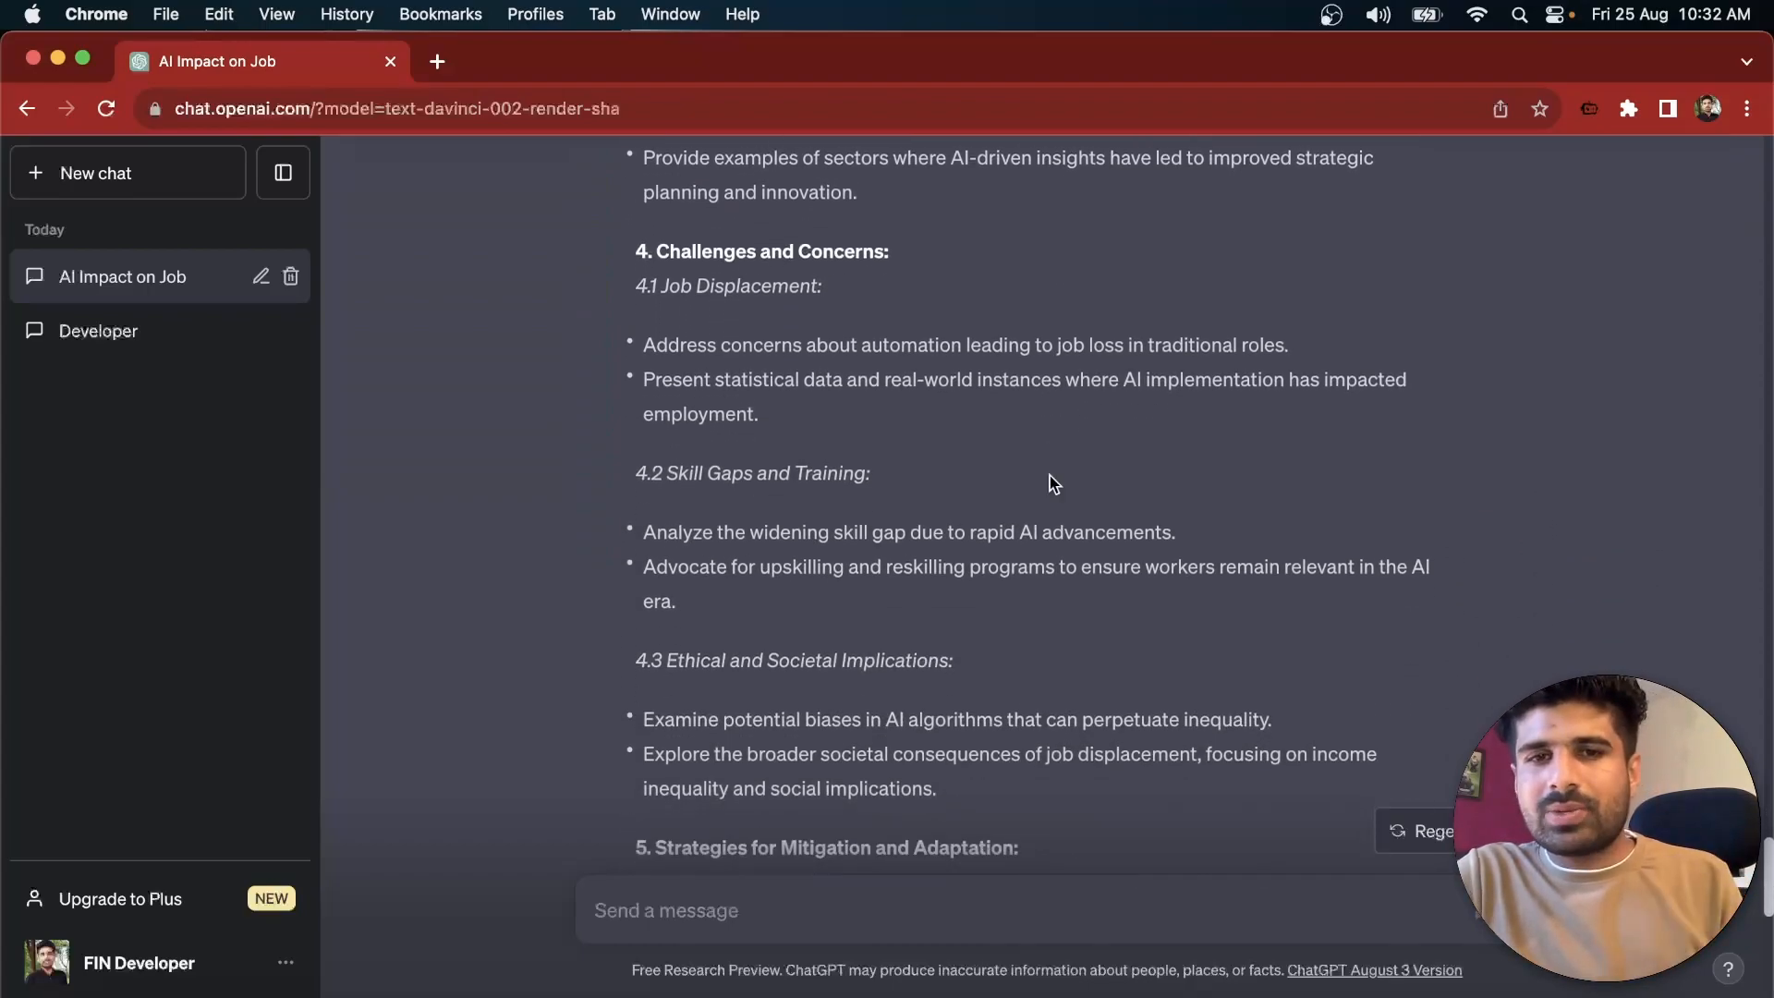
scroll(1053, 483, down, 6)
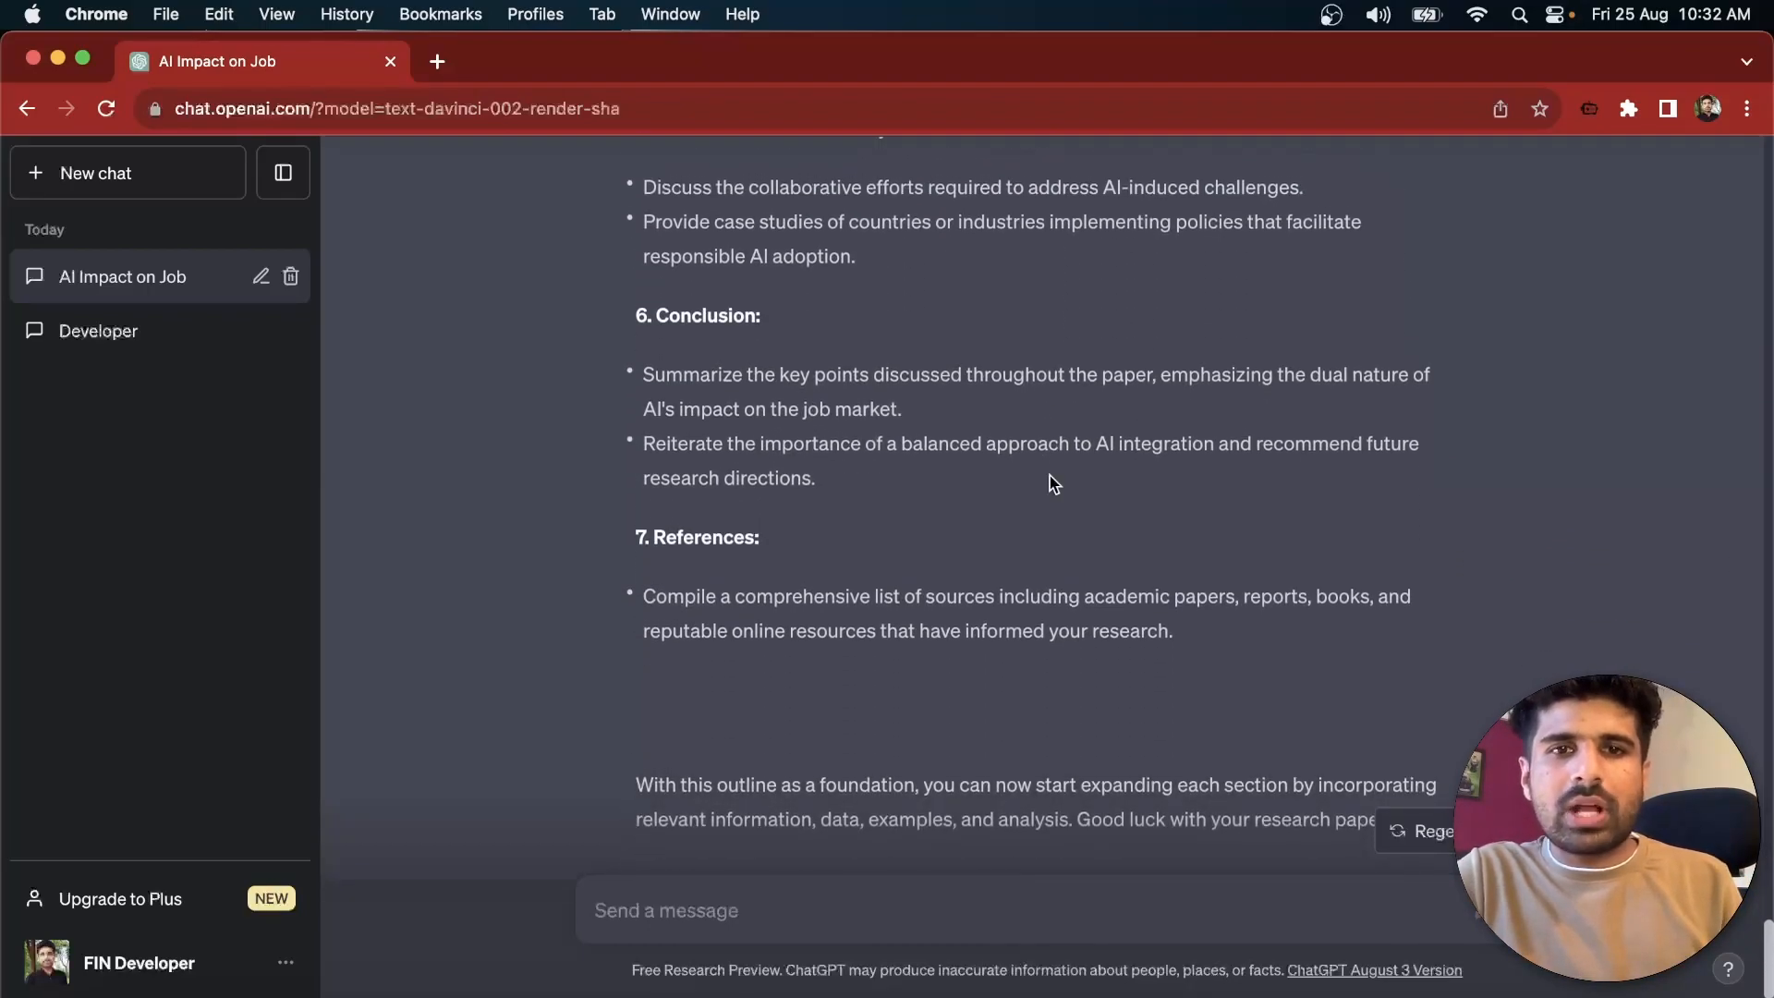
scroll(1051, 478, up, 3)
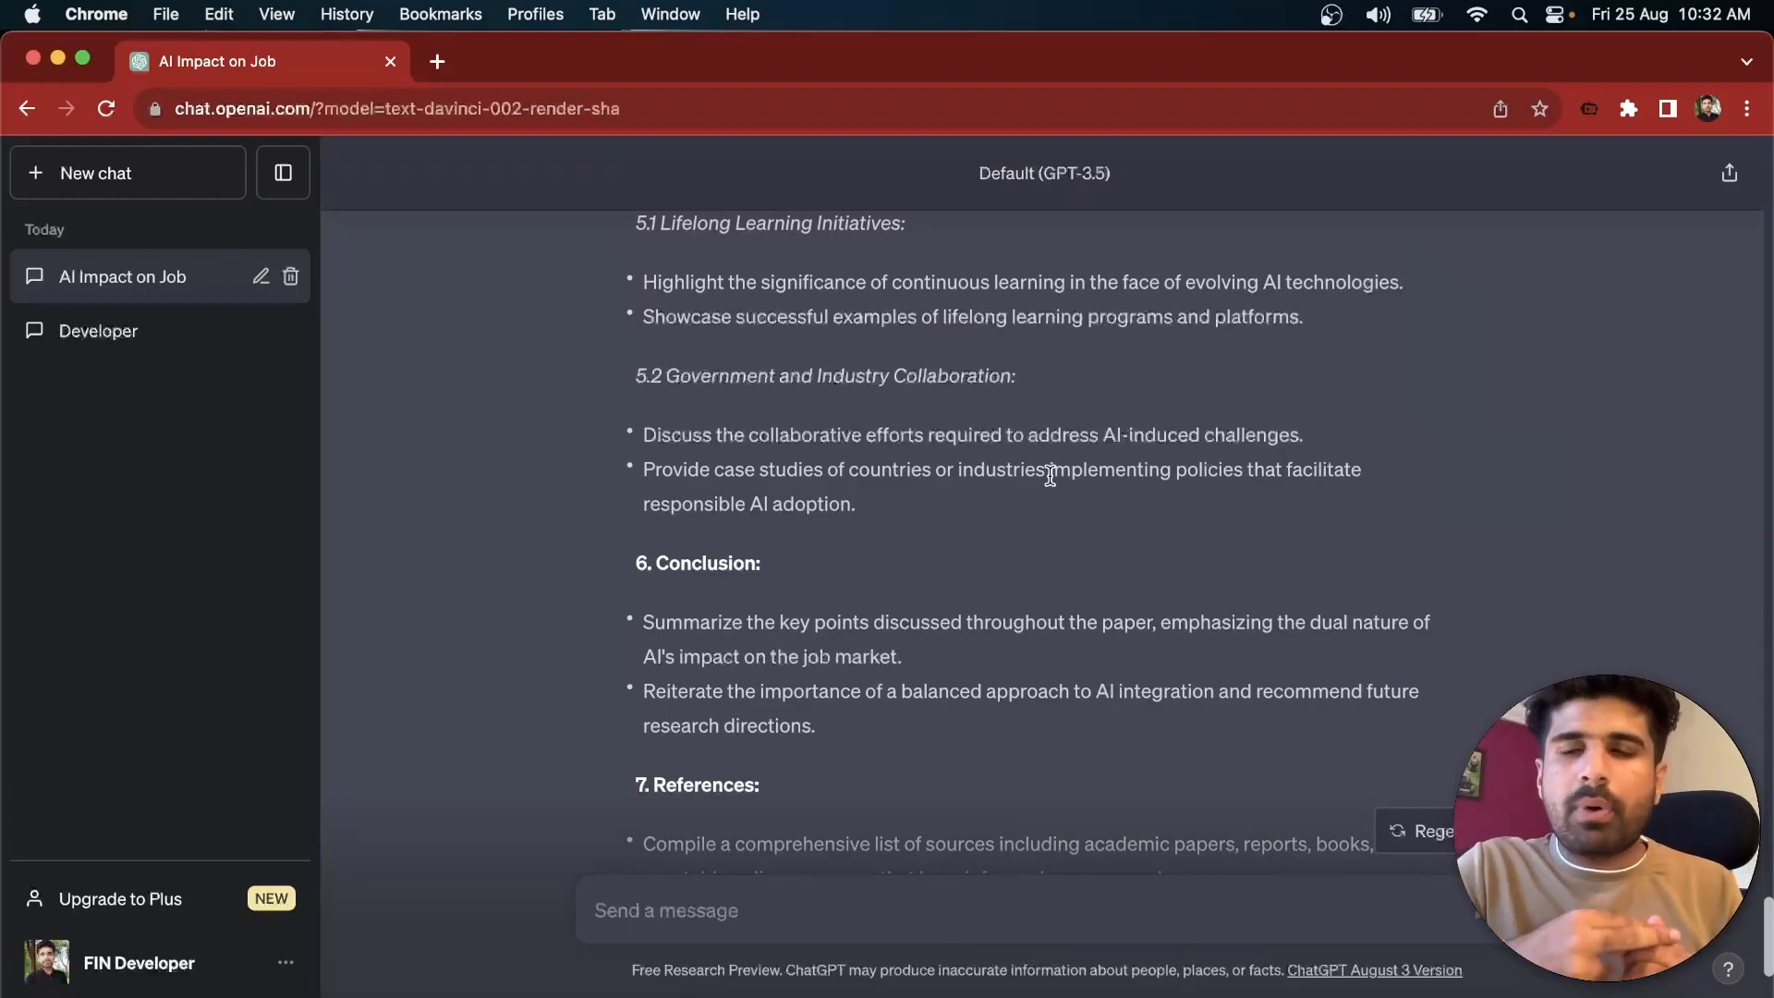
Step: Rename the "AI Impact on Job" chat as "MTech student"
click(262, 276)
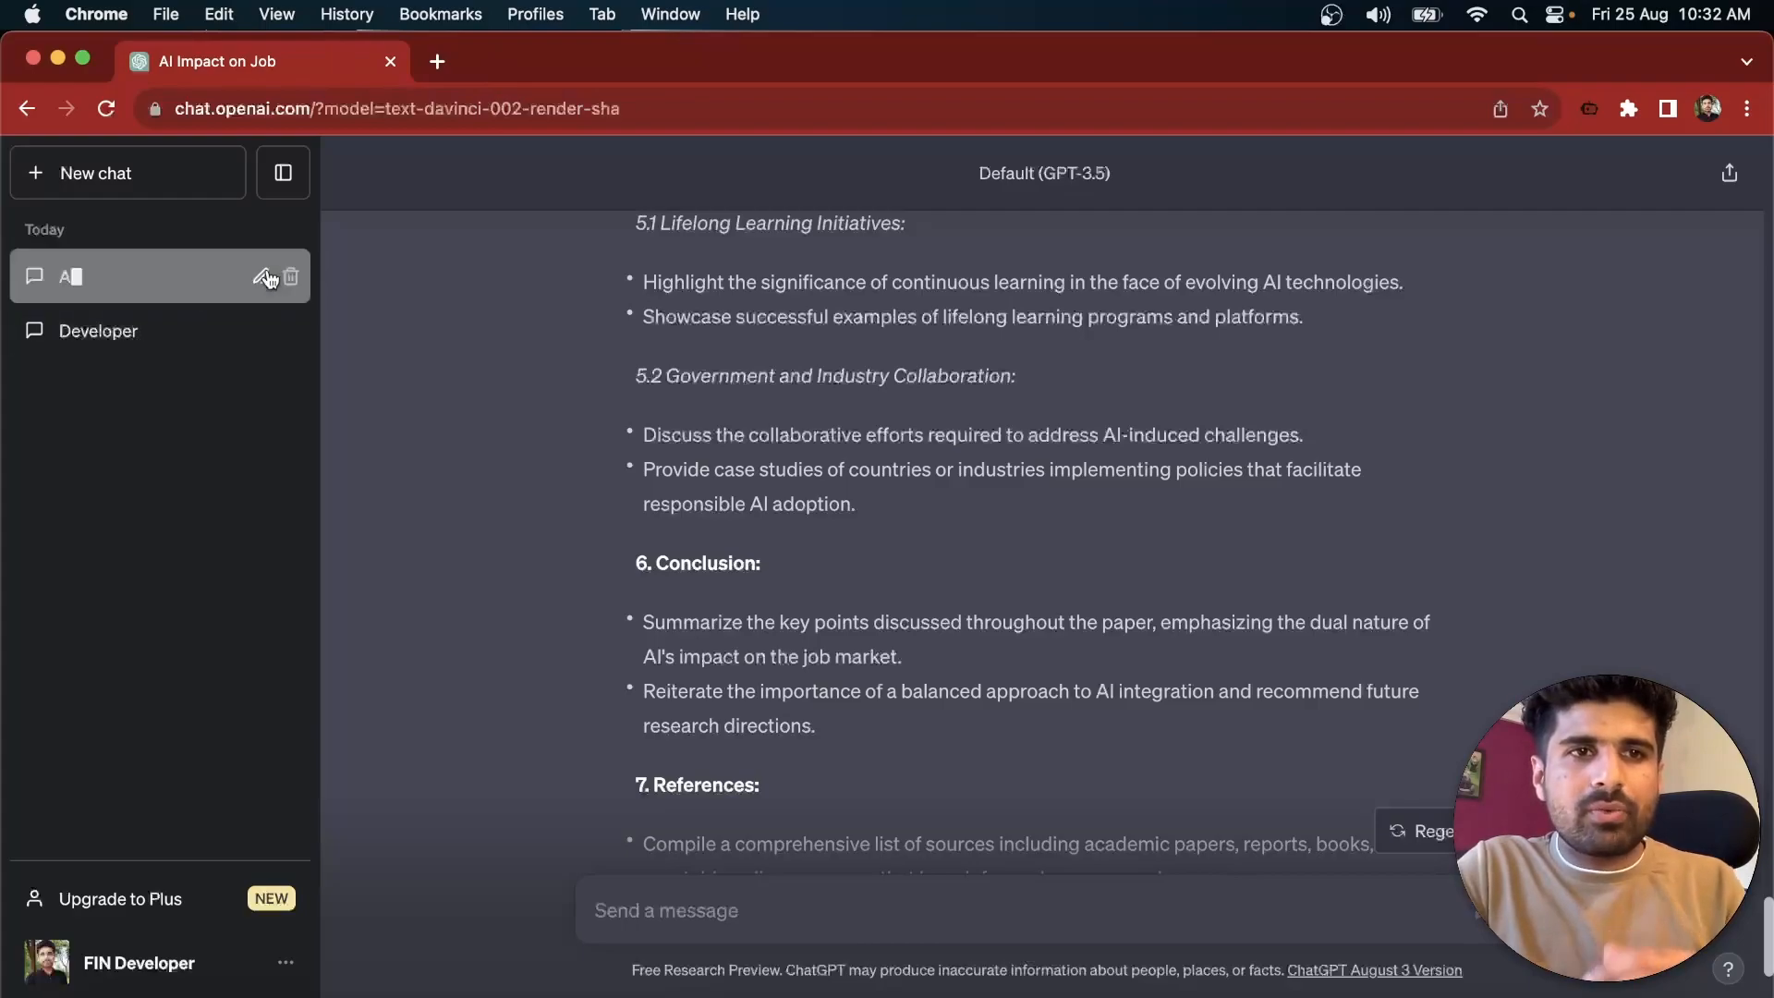
text(MTech student)
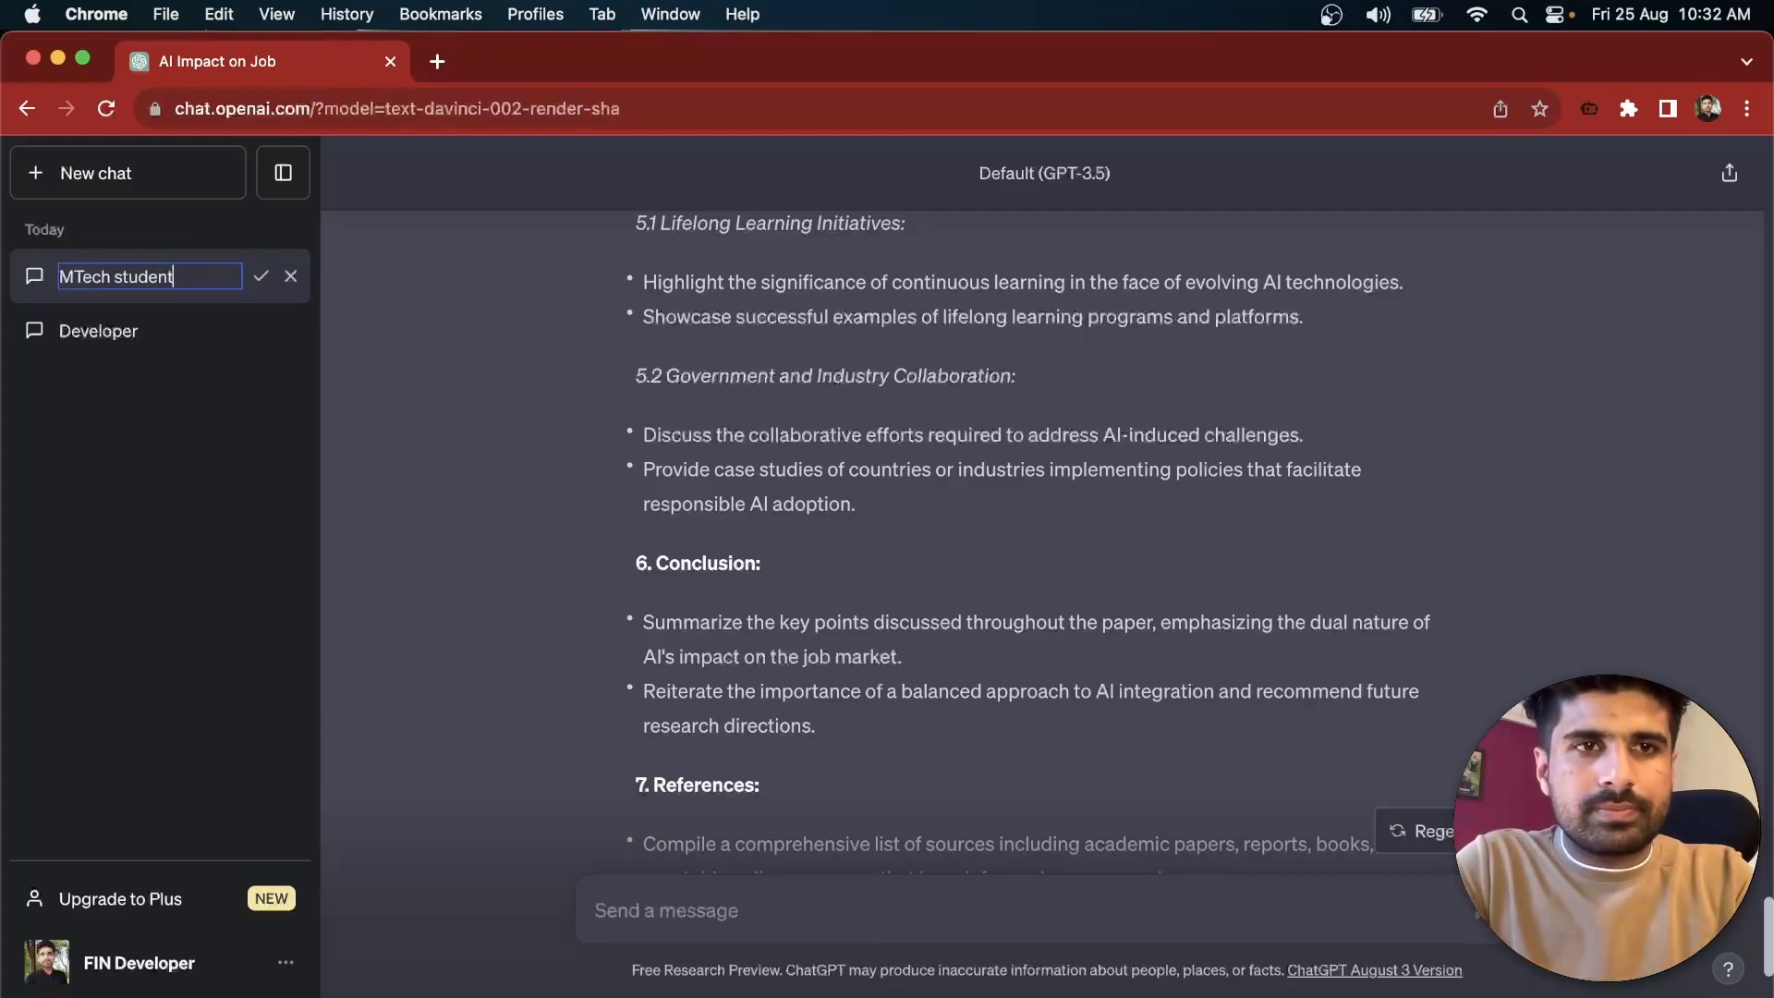
key(Return)
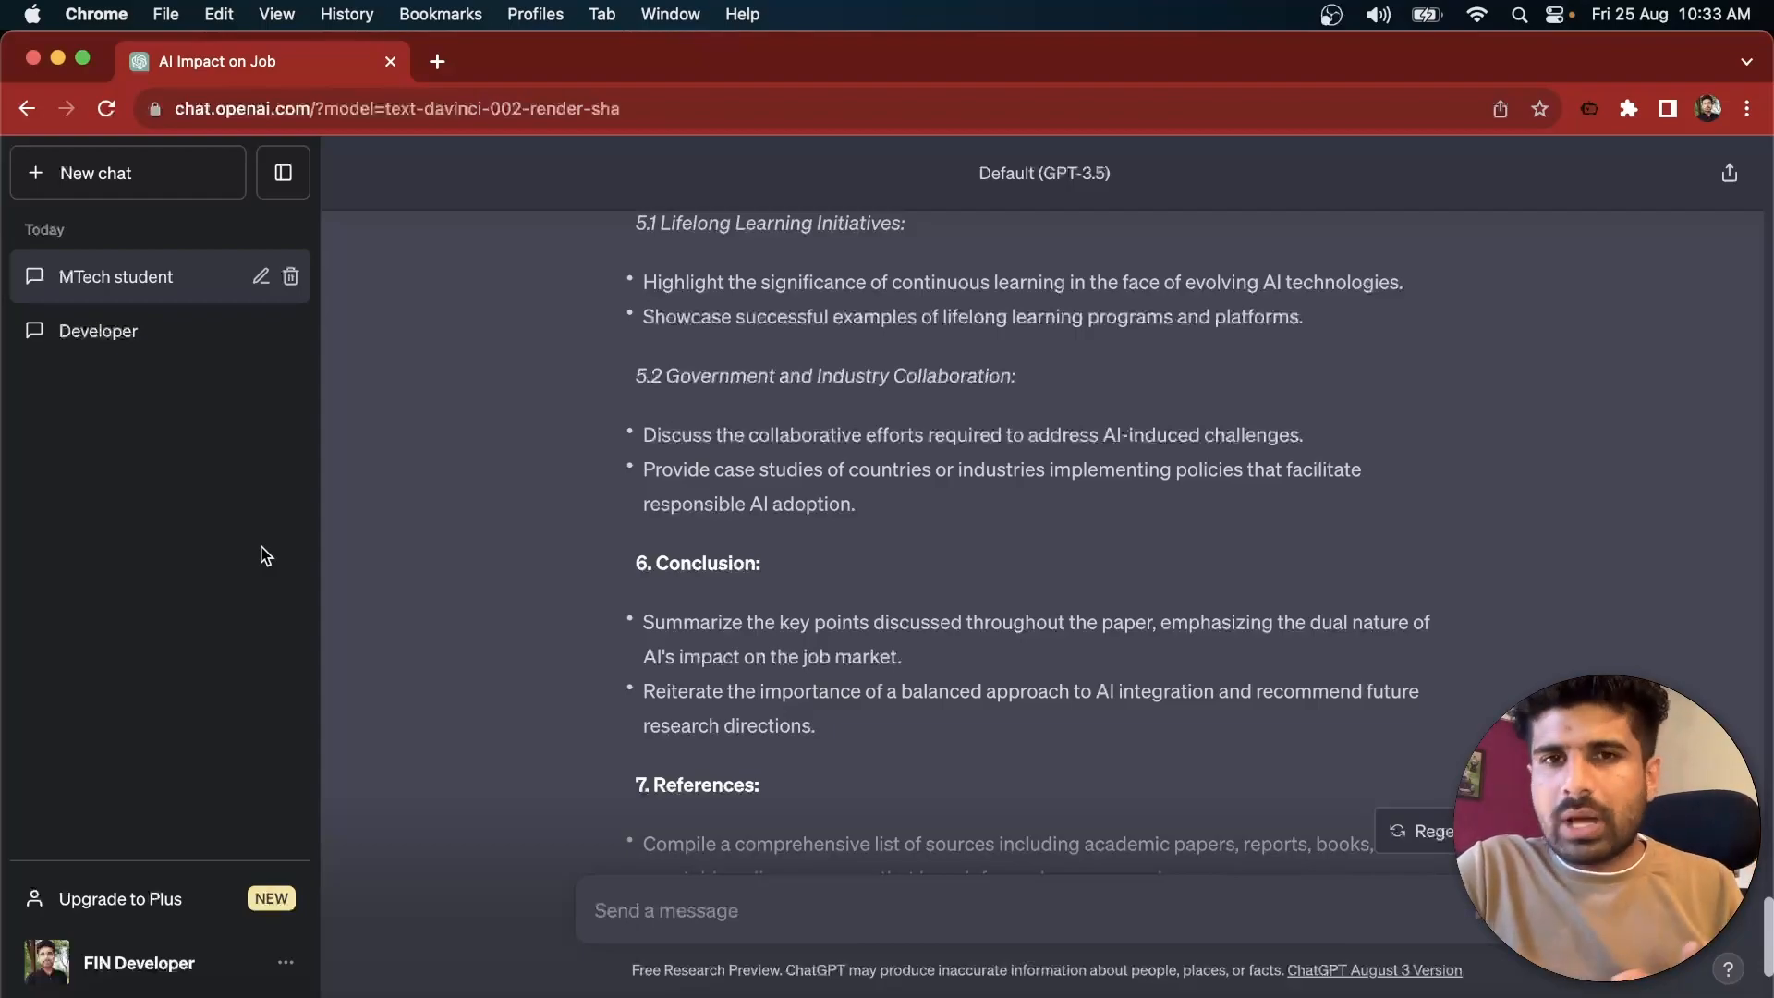
Step: Open the Developer chat and review its generated streaming website code, including the component, CSS styling and animation examples
click(98, 331)
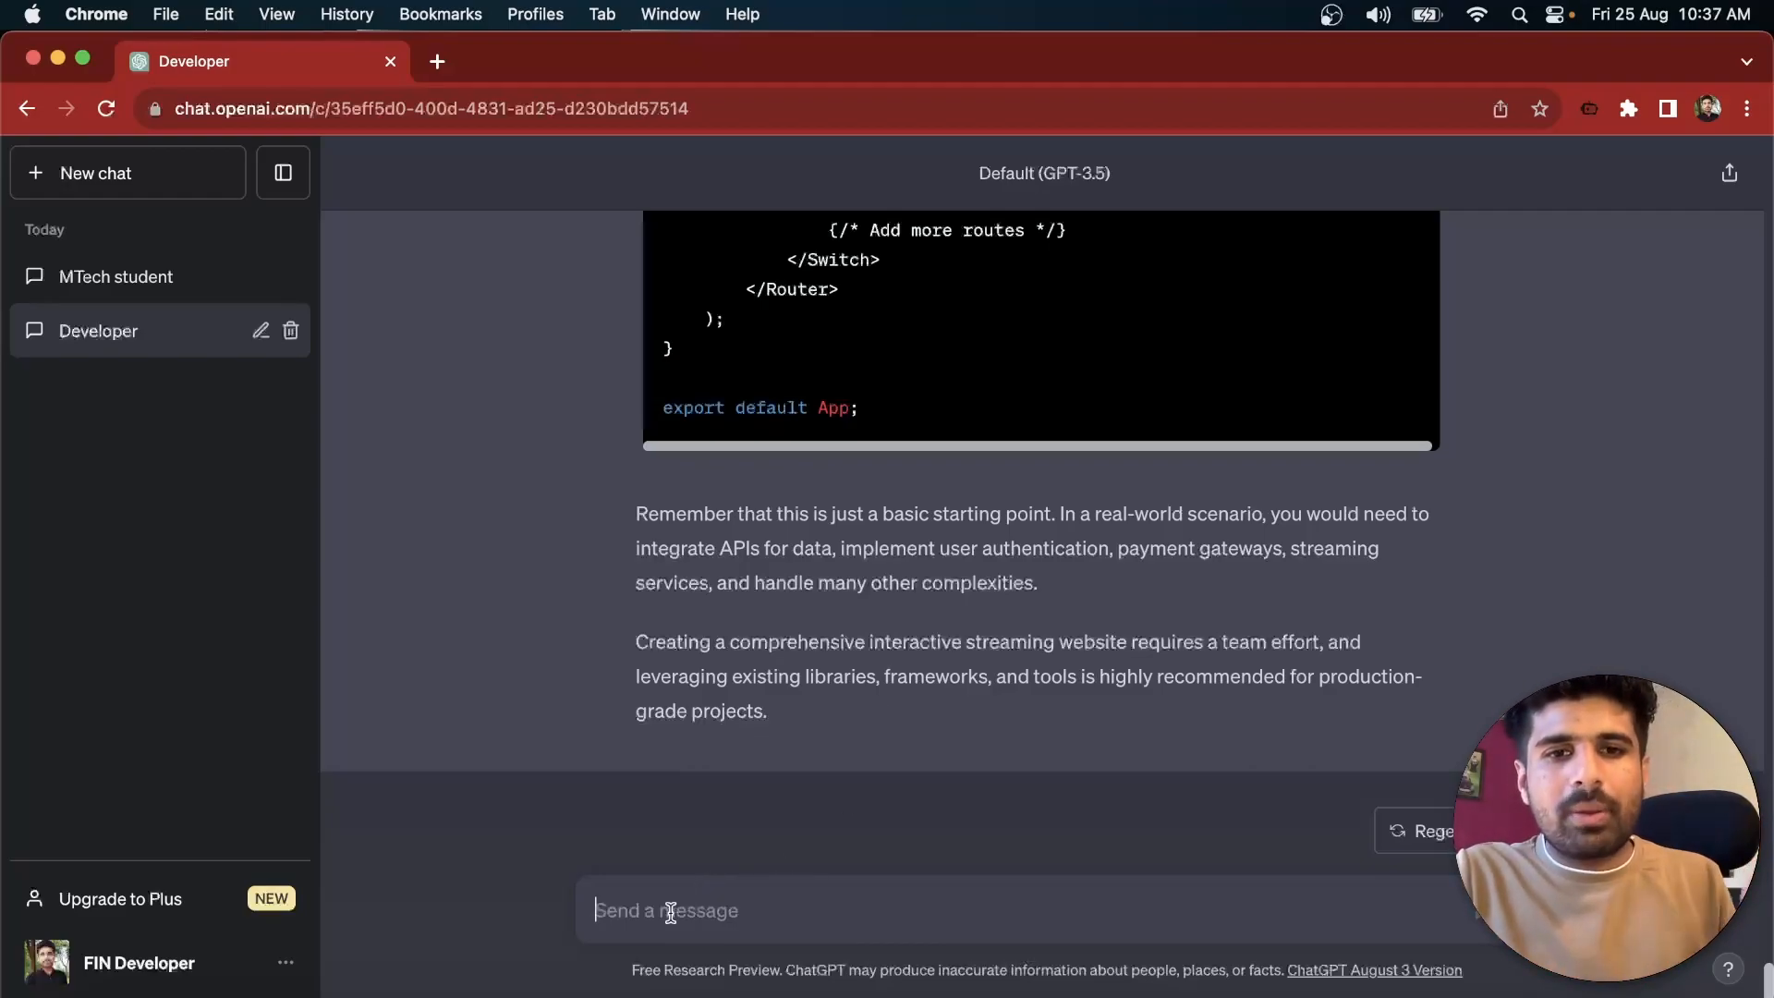
scroll(824, 428, up, 8)
scroll(824, 428, up, 7)
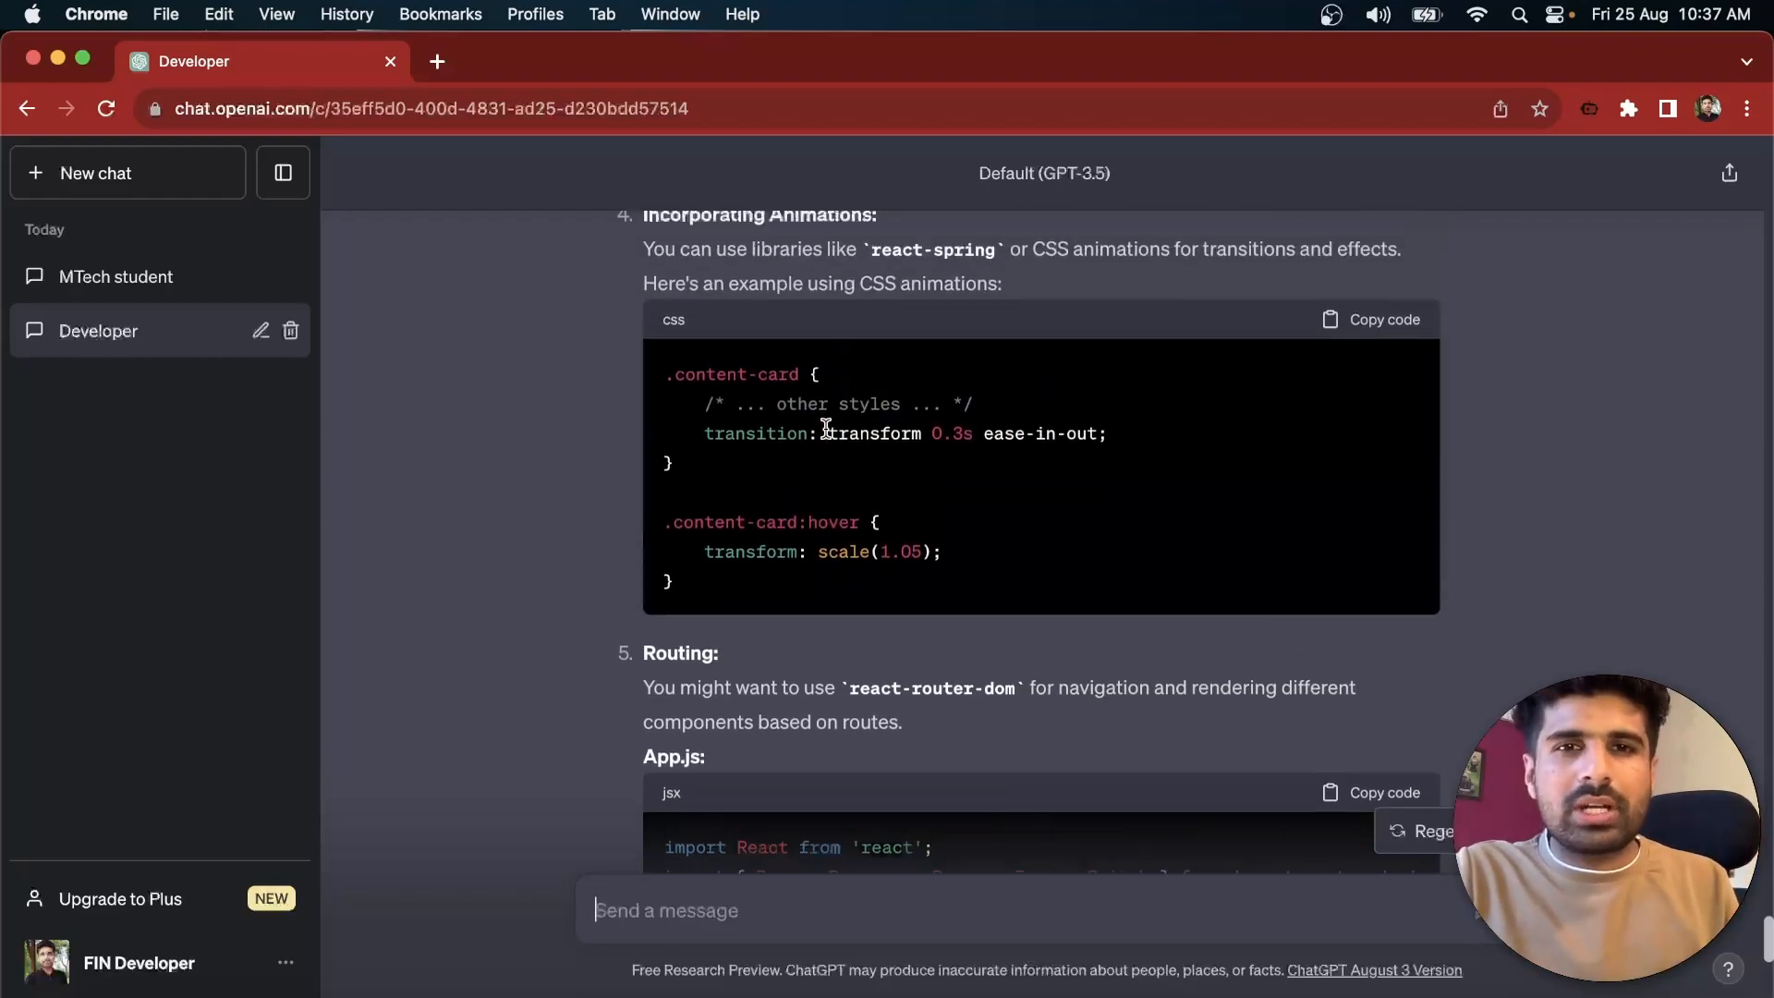
scroll(825, 429, up, 7)
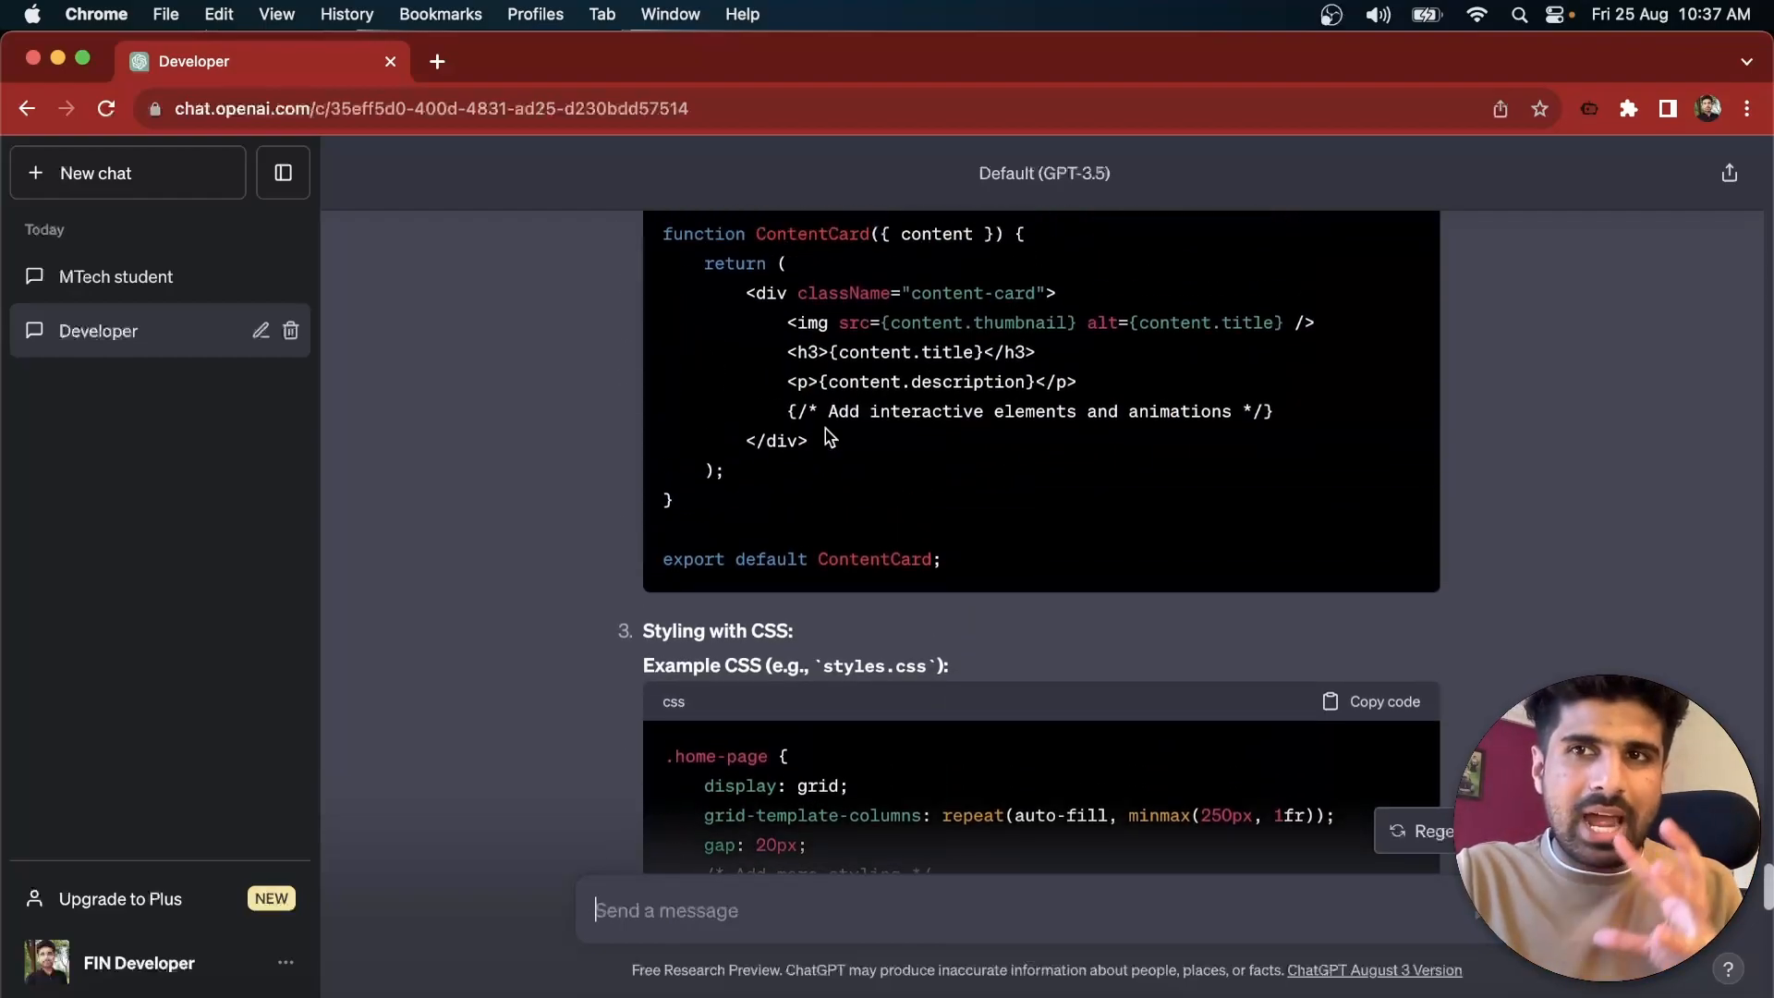
scroll(828, 436, down, 8)
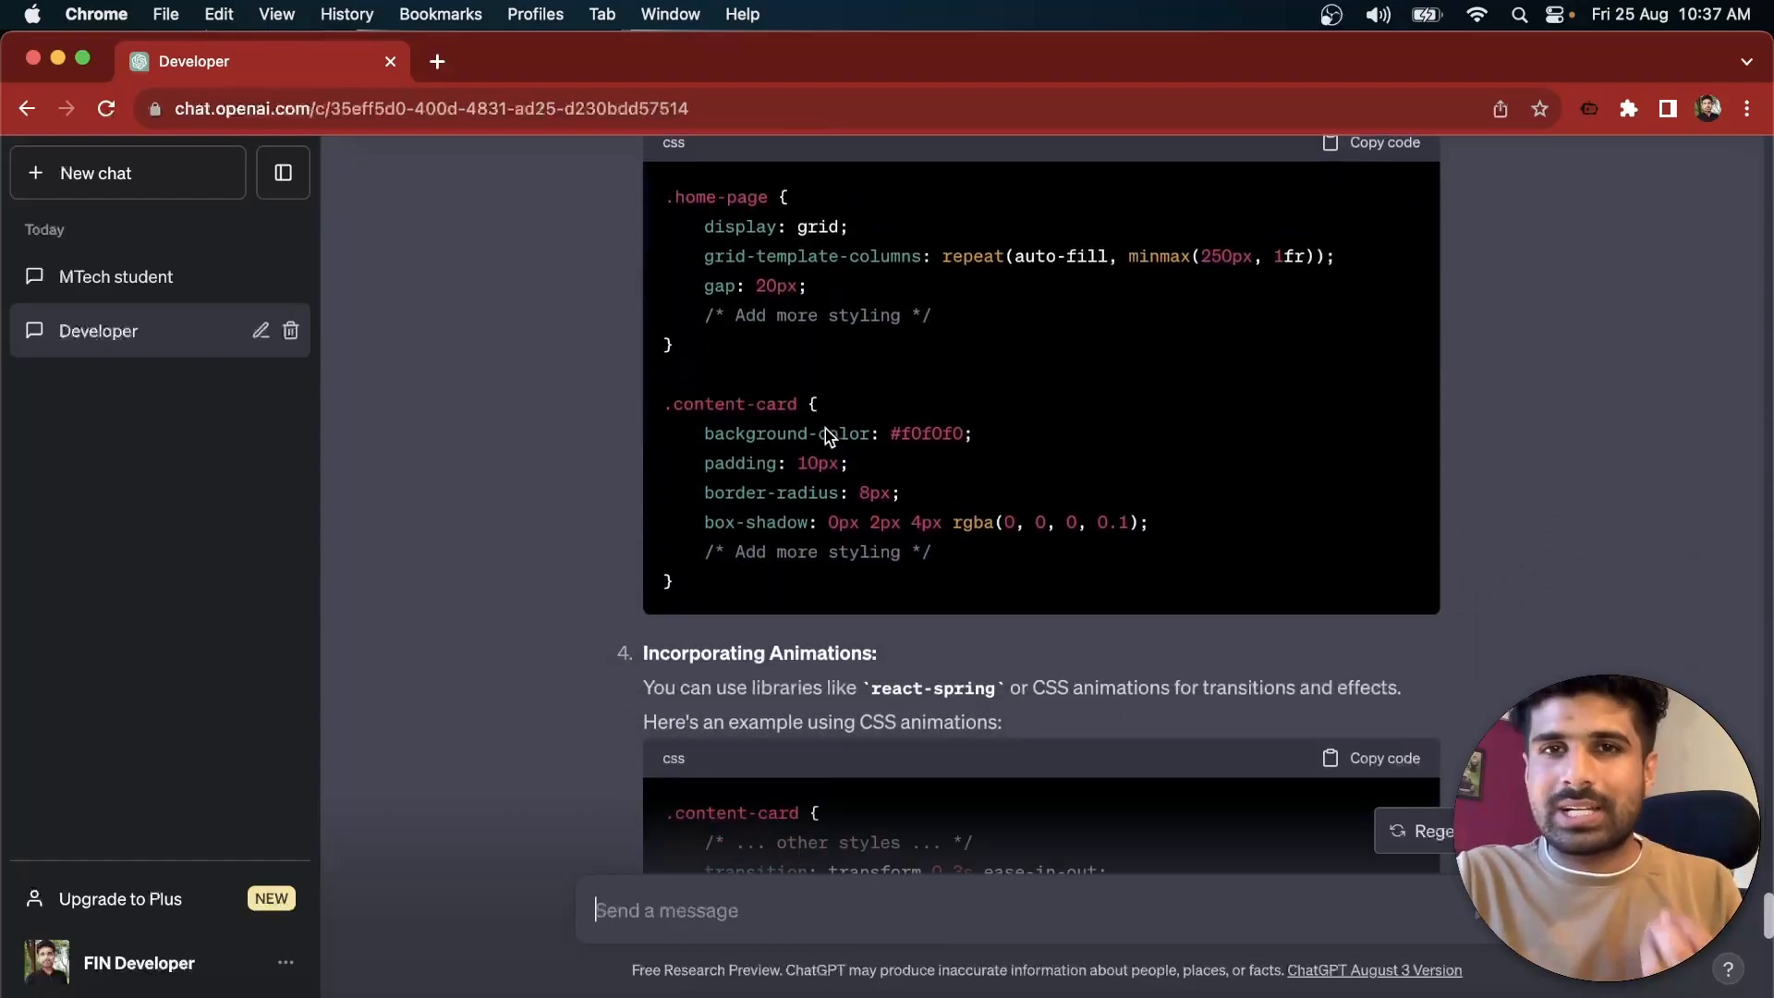
scroll(828, 436, down, 1)
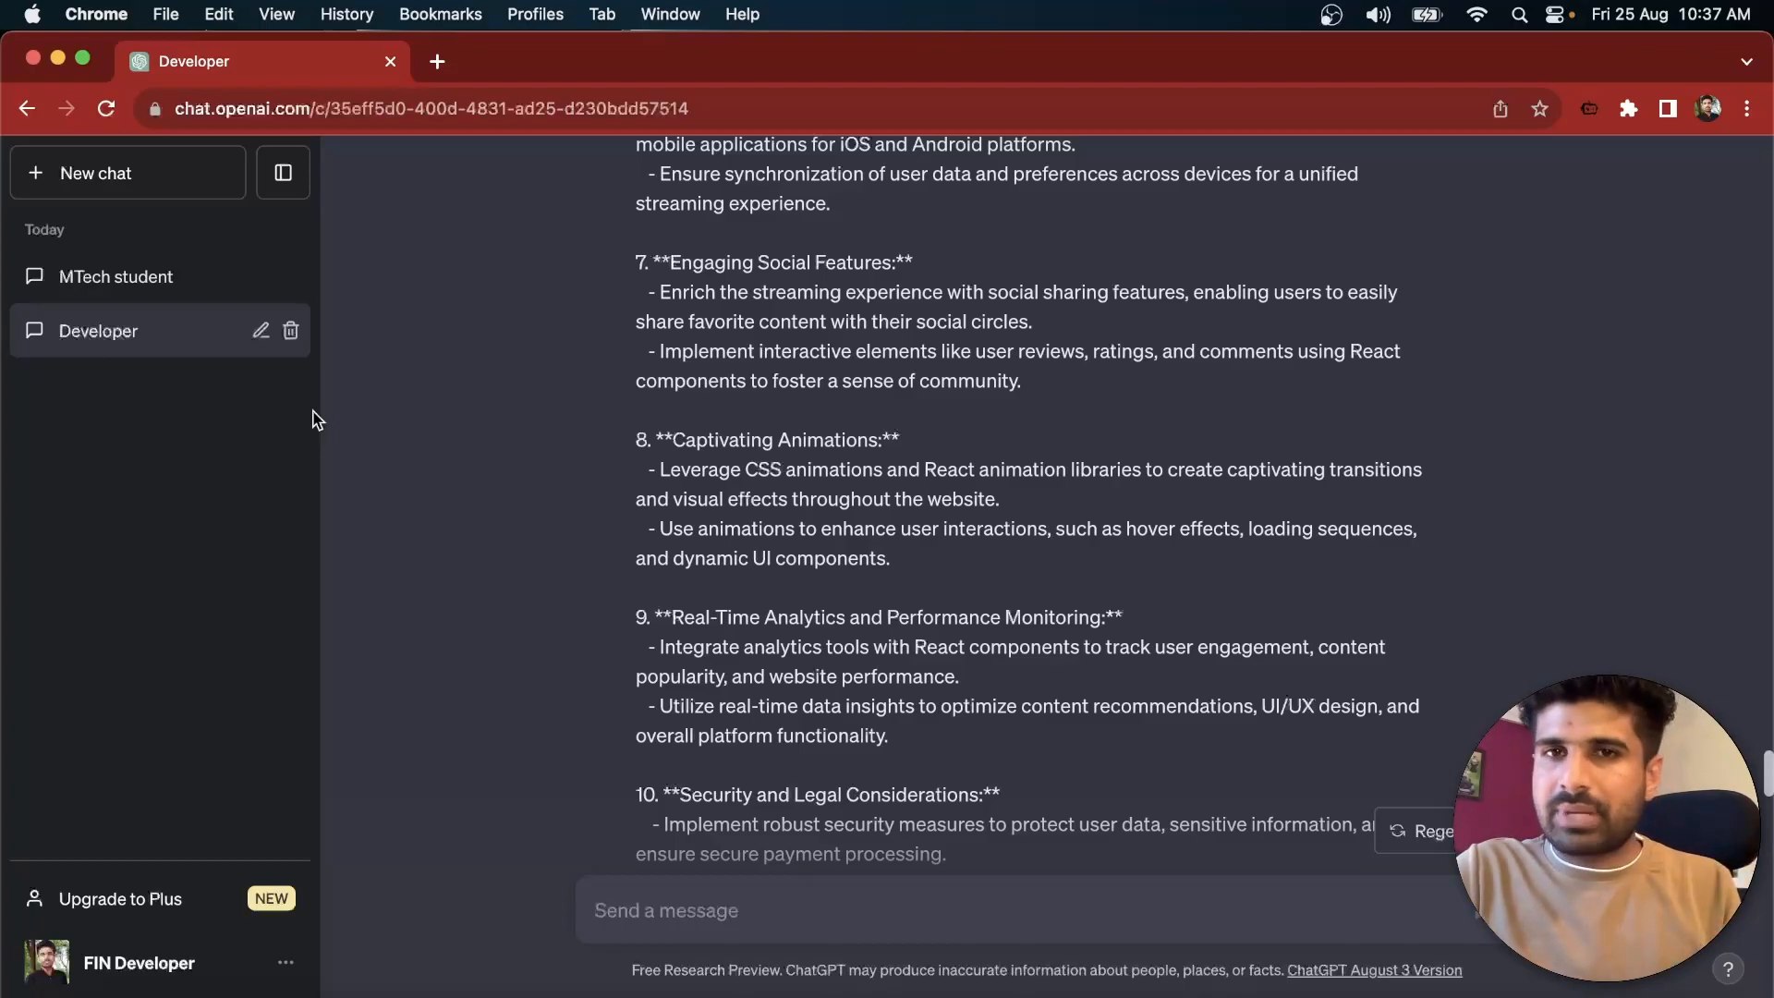
Step: Start a new chat
click(148, 196)
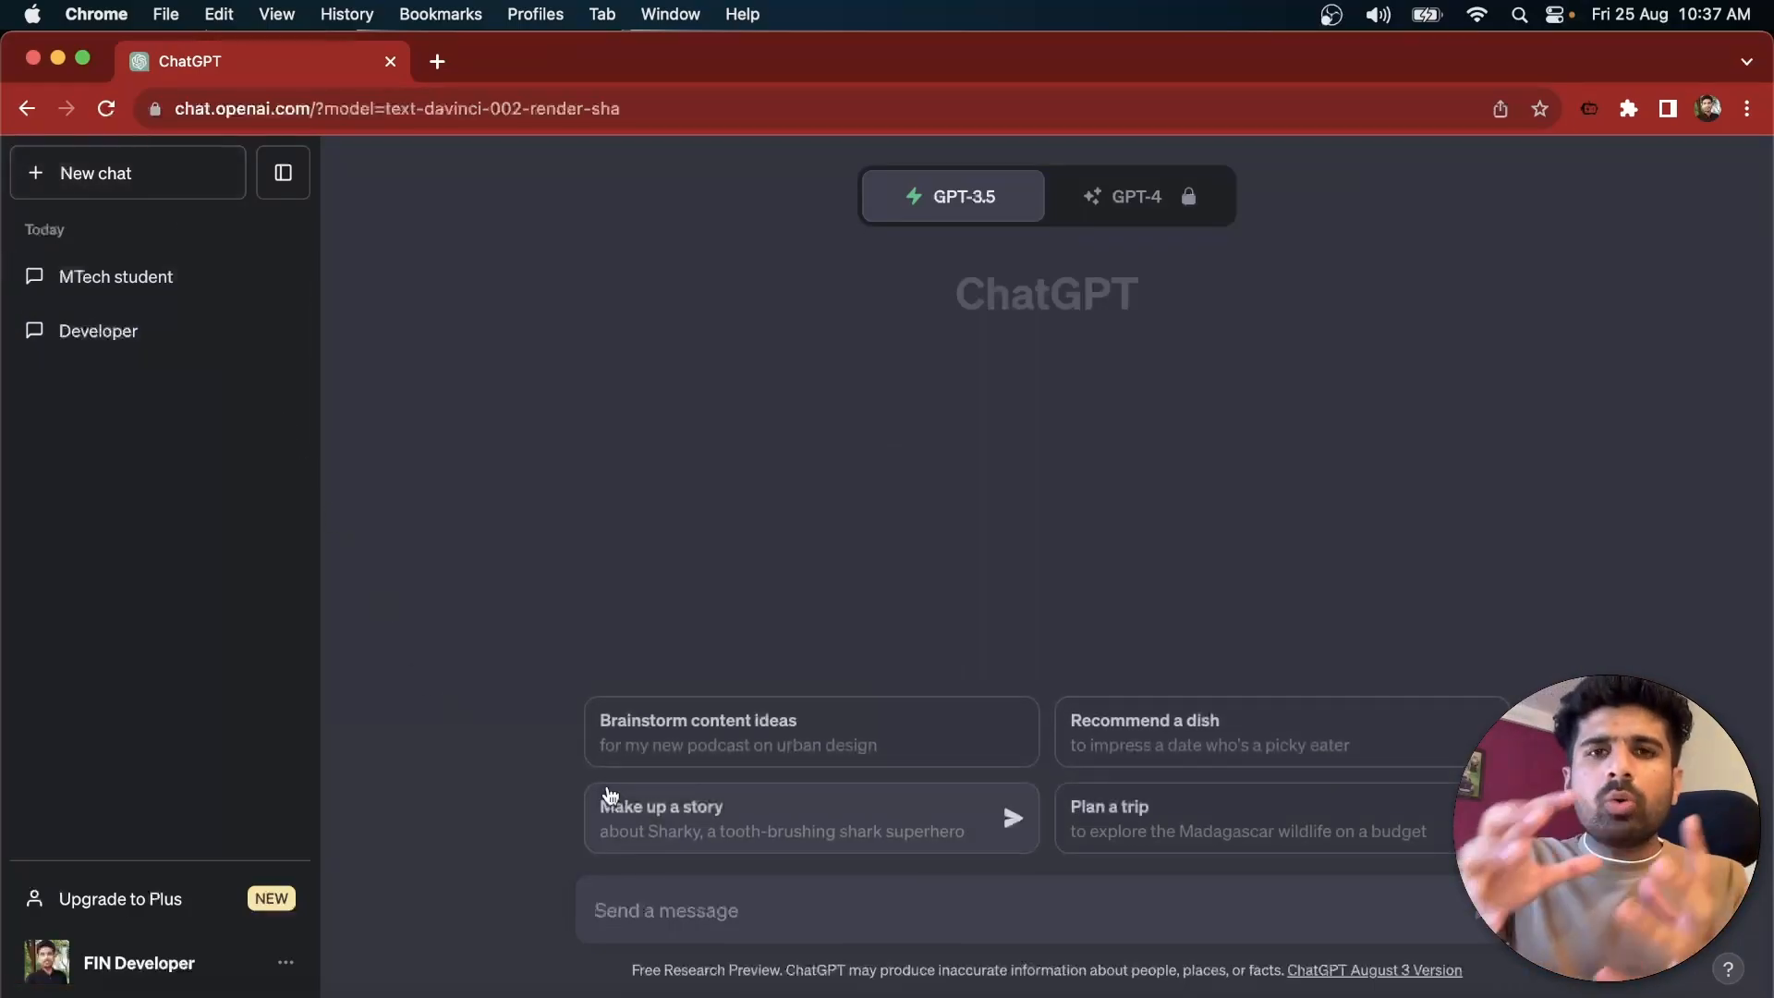